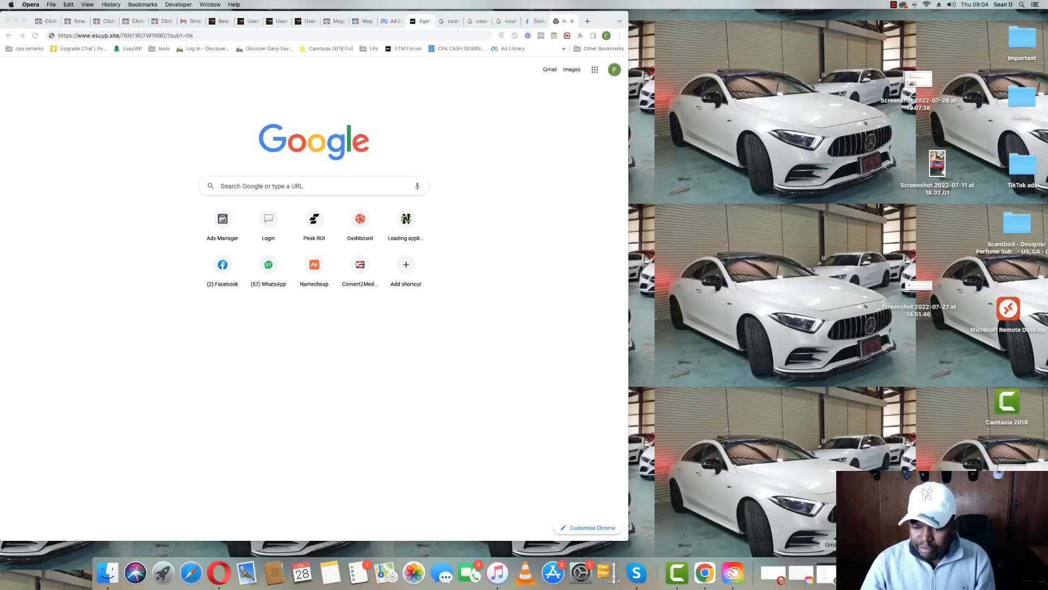
Step: Switch to the TikTok Ads Manager window in Chrome and bring up the campaign list without the campaign edit form
{"action": "left_click", "coordinate": [828, 573]}
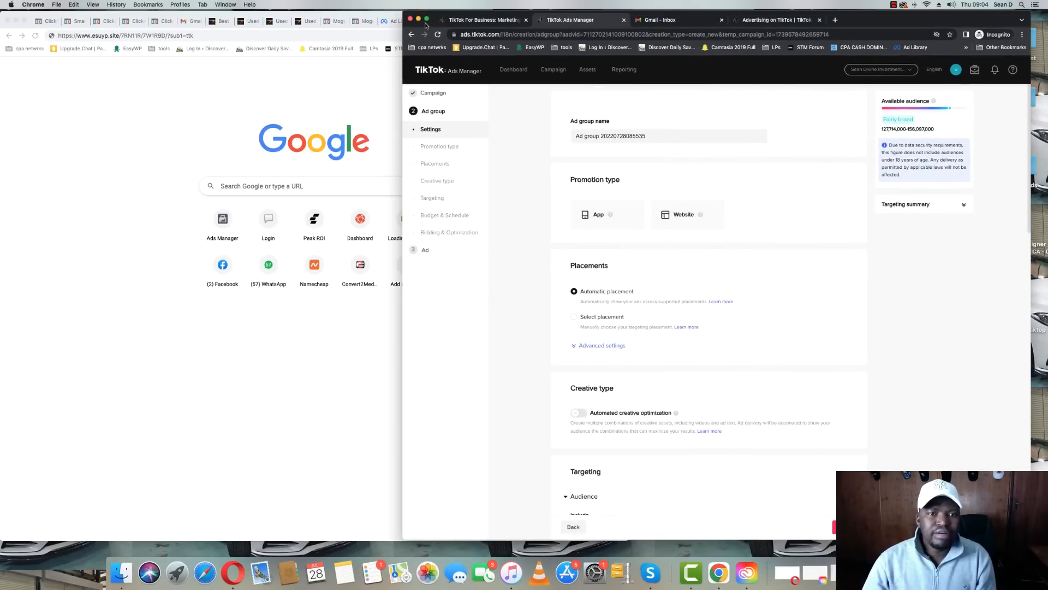
{"action": "left_click", "coordinate": [426, 19]}
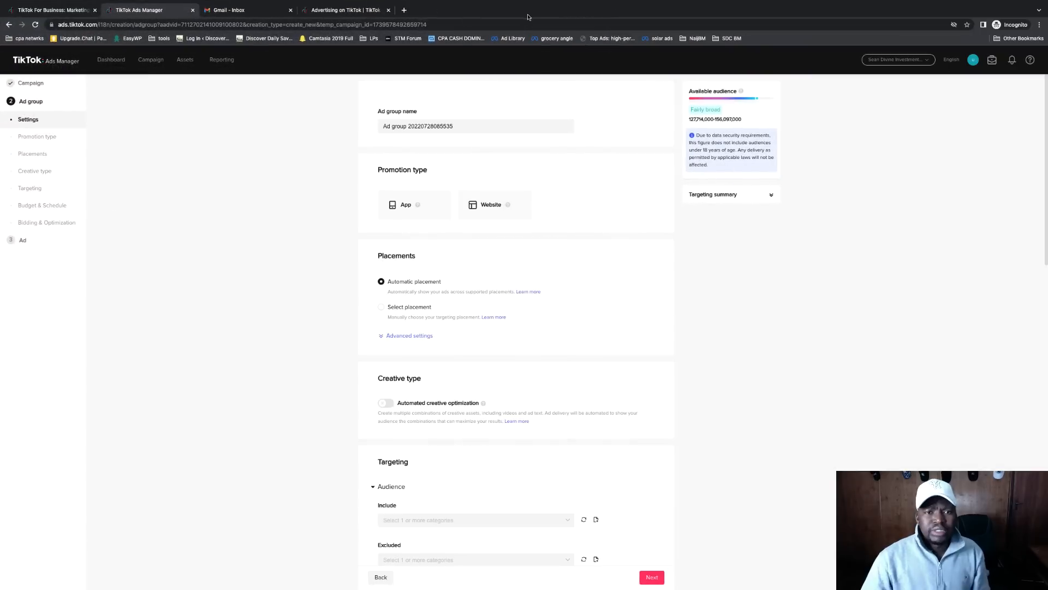
{"action": "left_click", "coordinate": [322, 10]}
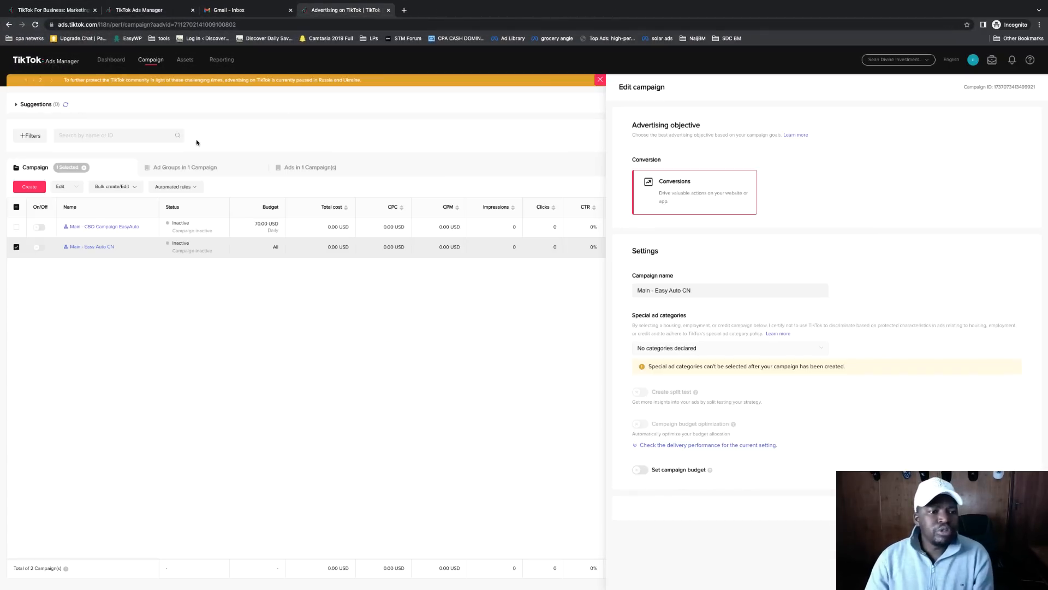
{"action": "left_click", "coordinate": [600, 80]}
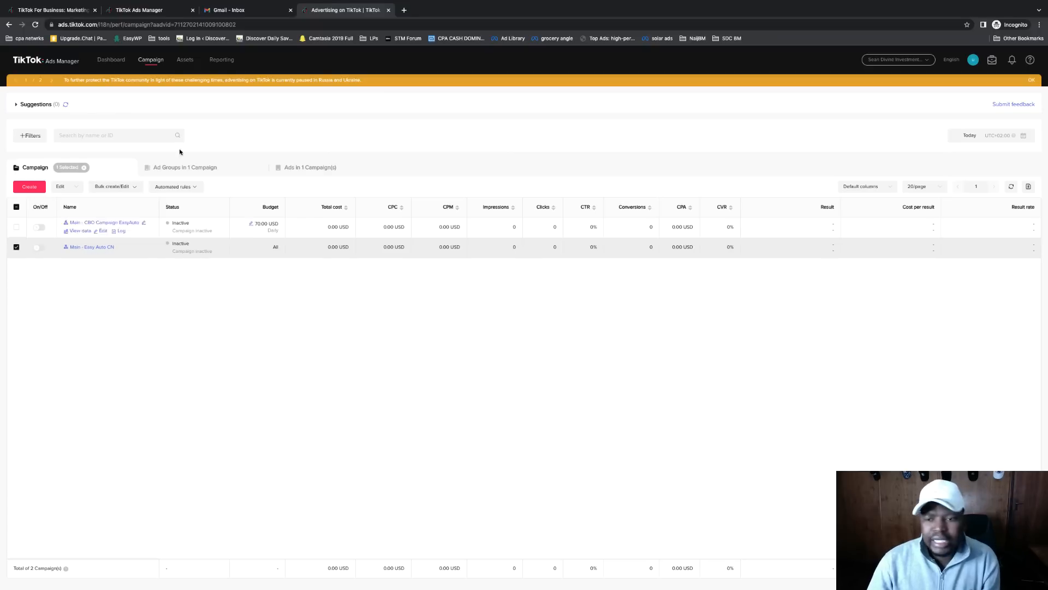
Step: Show the campaigns' lifetime results and view the ad groups in "Main - Easy Auto CN"
{"action": "left_click", "coordinate": [976, 134]}
{"action": "left_click", "coordinate": [738, 162]}
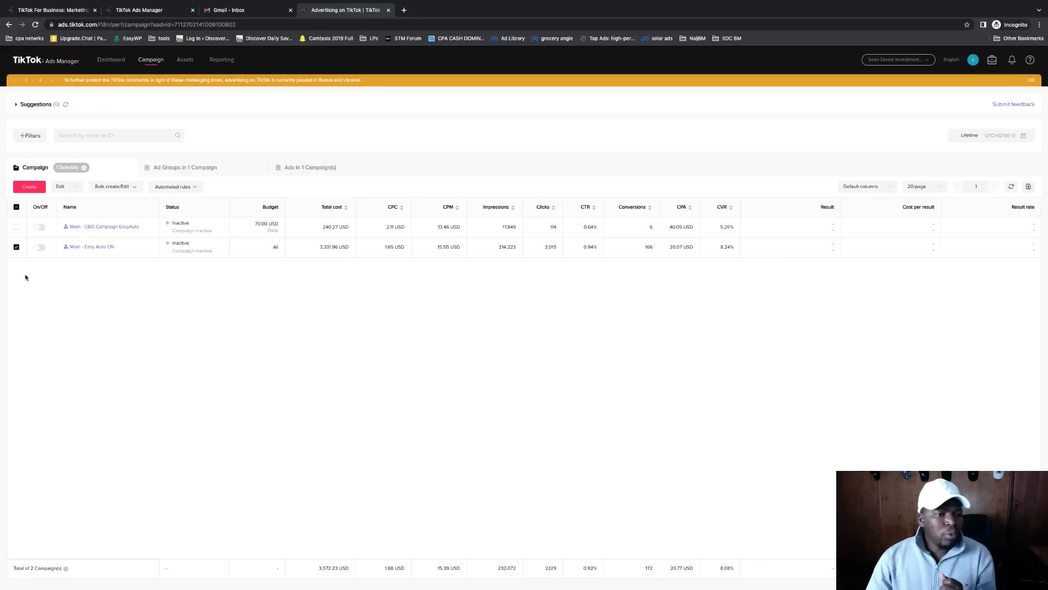
{"action": "left_click", "coordinate": [88, 247]}
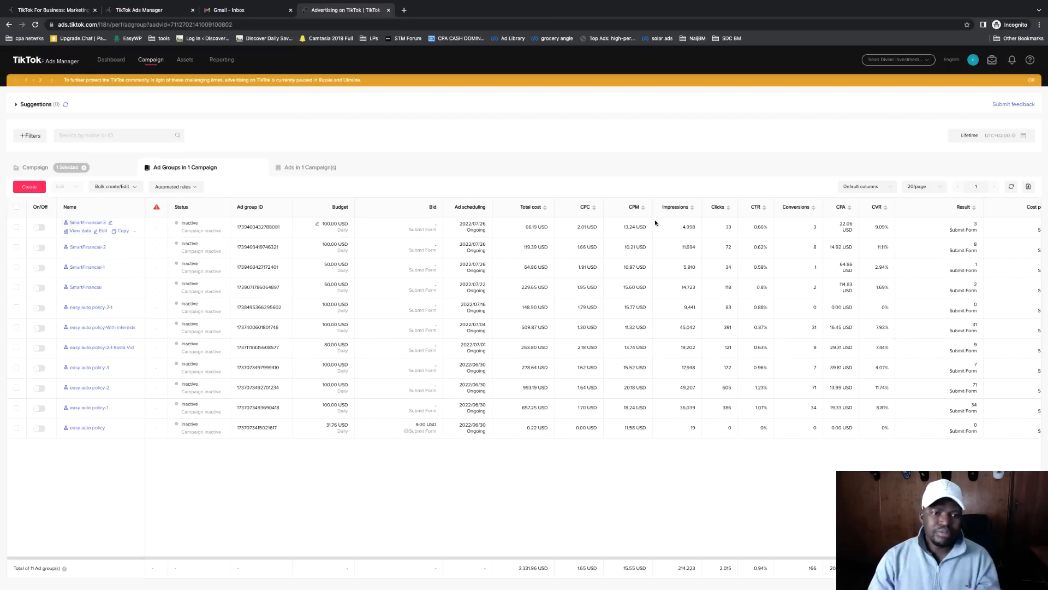
Step: Leave the unsaved ad group draft for the campaign list and set its date range to Today
{"action": "left_click", "coordinate": [154, 11]}
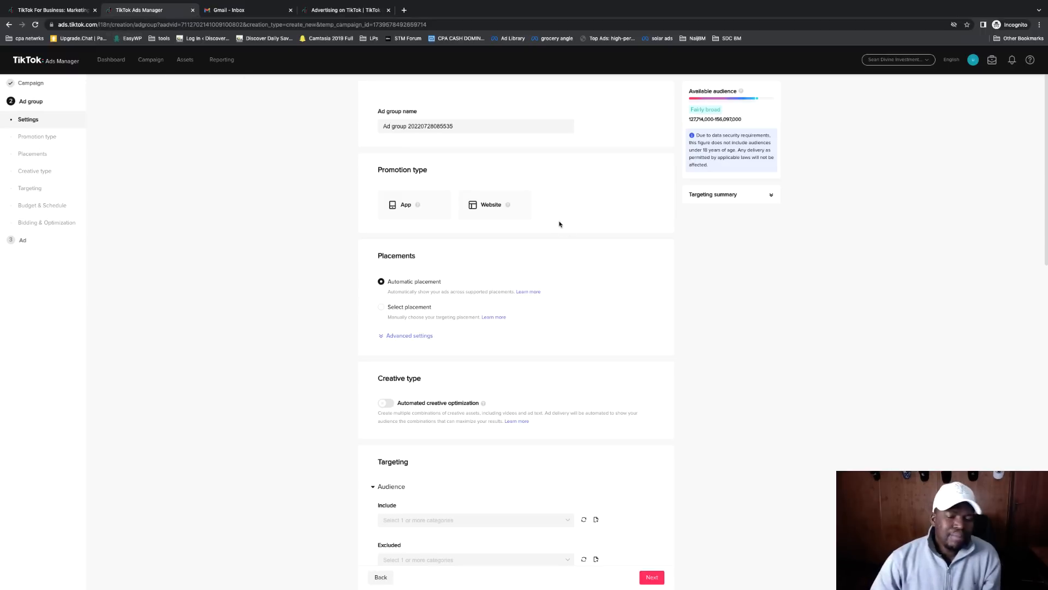
{"action": "left_click", "coordinate": [155, 63]}
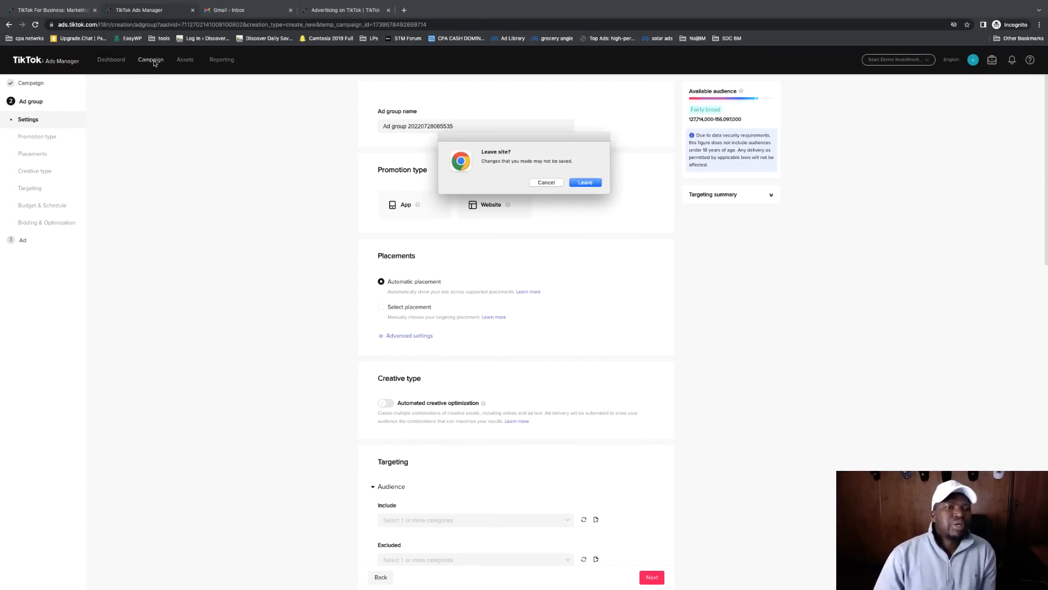
{"action": "left_click", "coordinate": [584, 184]}
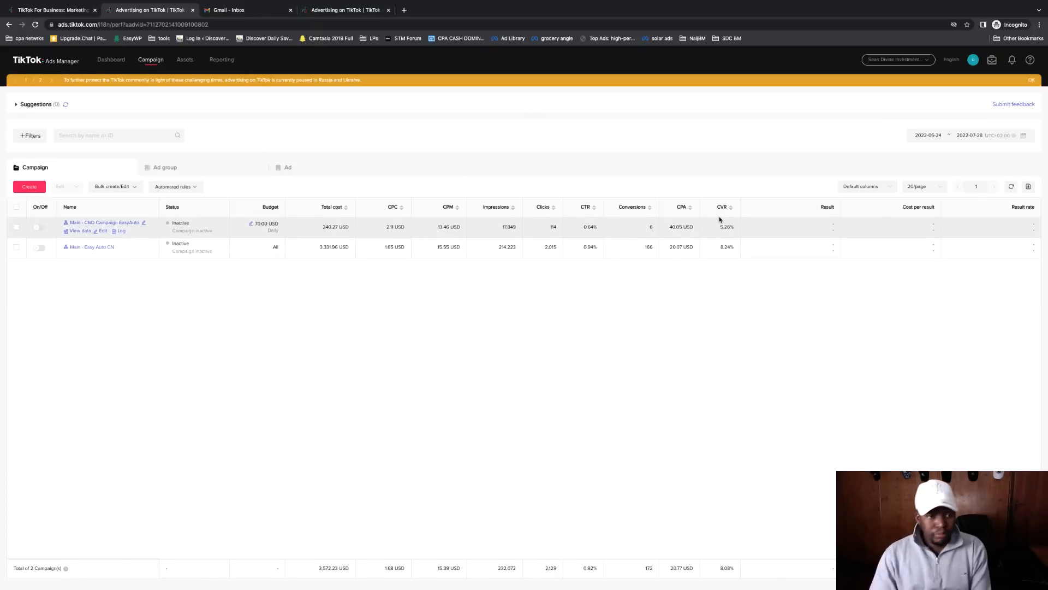
{"action": "left_click", "coordinate": [963, 135]}
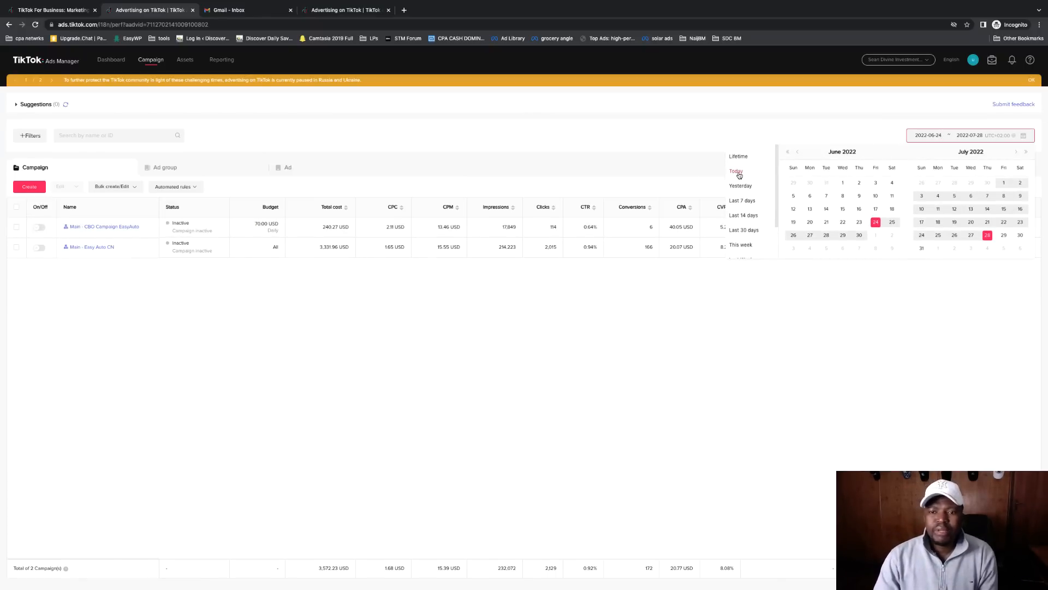
{"action": "left_click", "coordinate": [737, 171]}
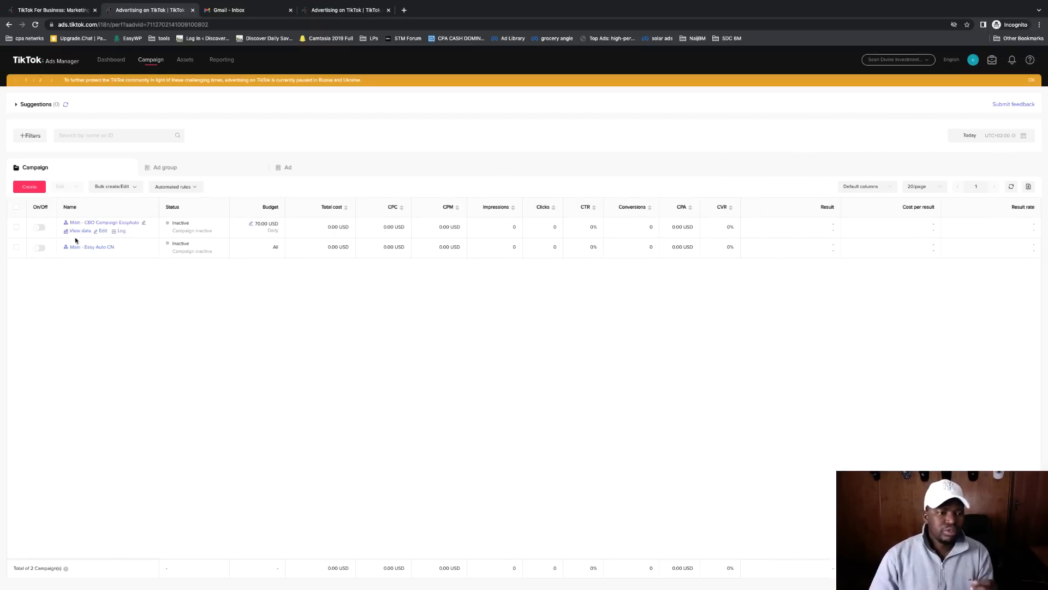
Step: Start a new campaign over from scratch with Conversions as the advertising objective
{"action": "left_click", "coordinate": [29, 187]}
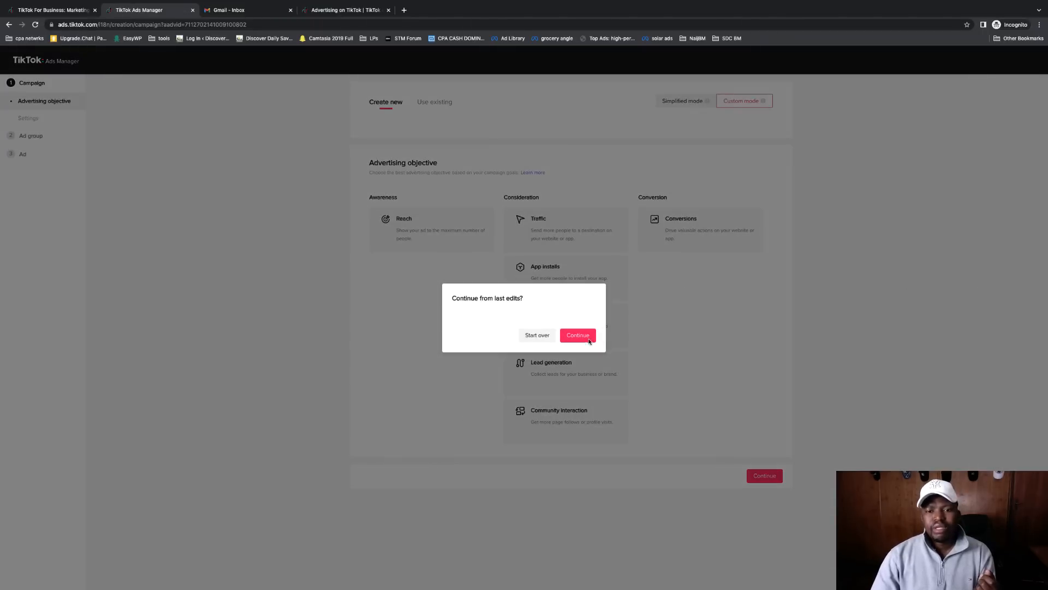
{"action": "left_click", "coordinate": [536, 335]}
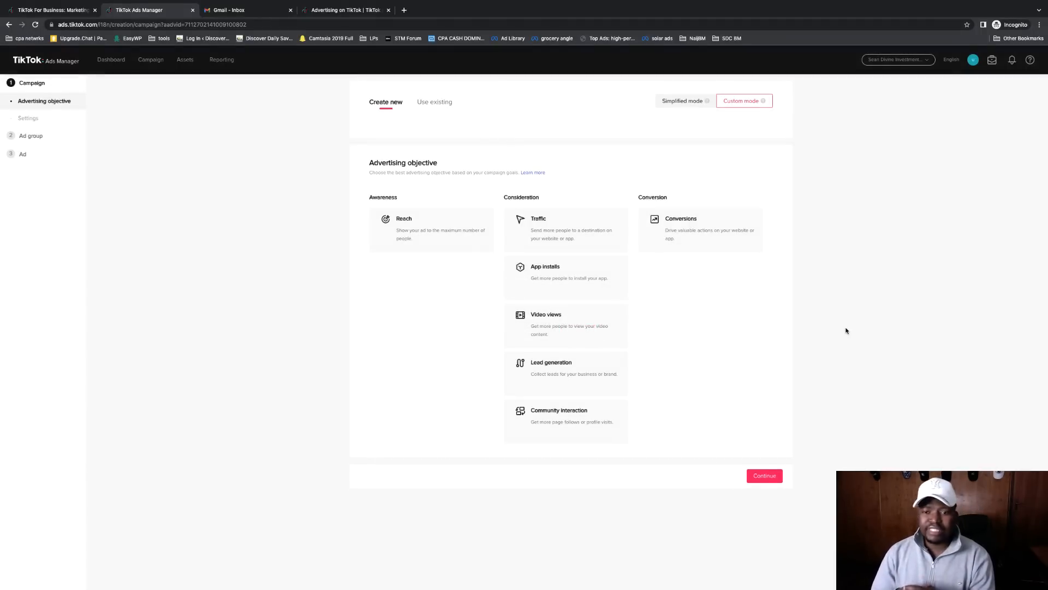
{"action": "left_click", "coordinate": [706, 224]}
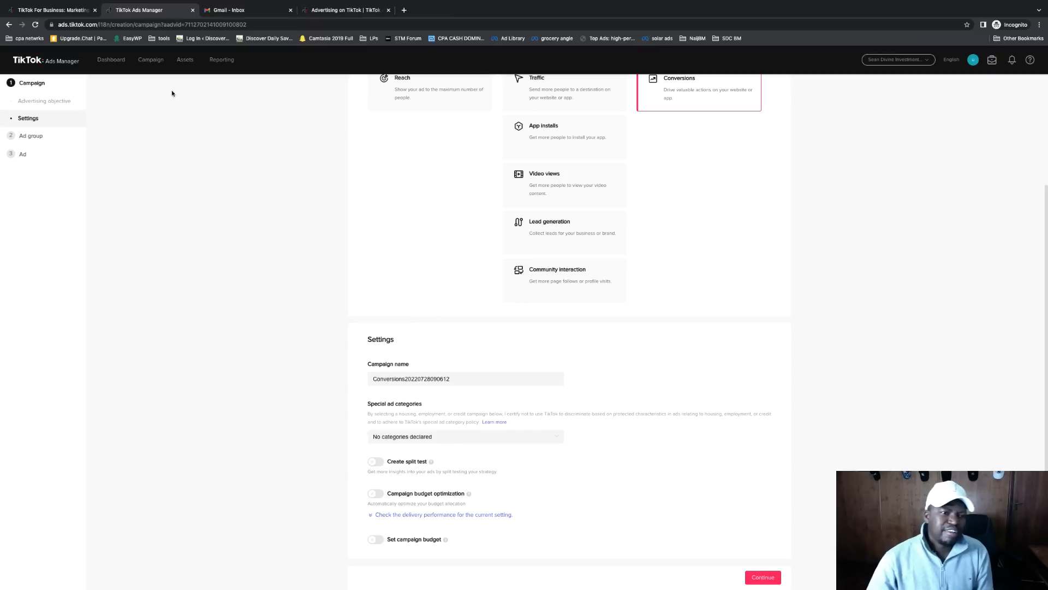
{"action": "mouse_move", "coordinate": [184, 62]}
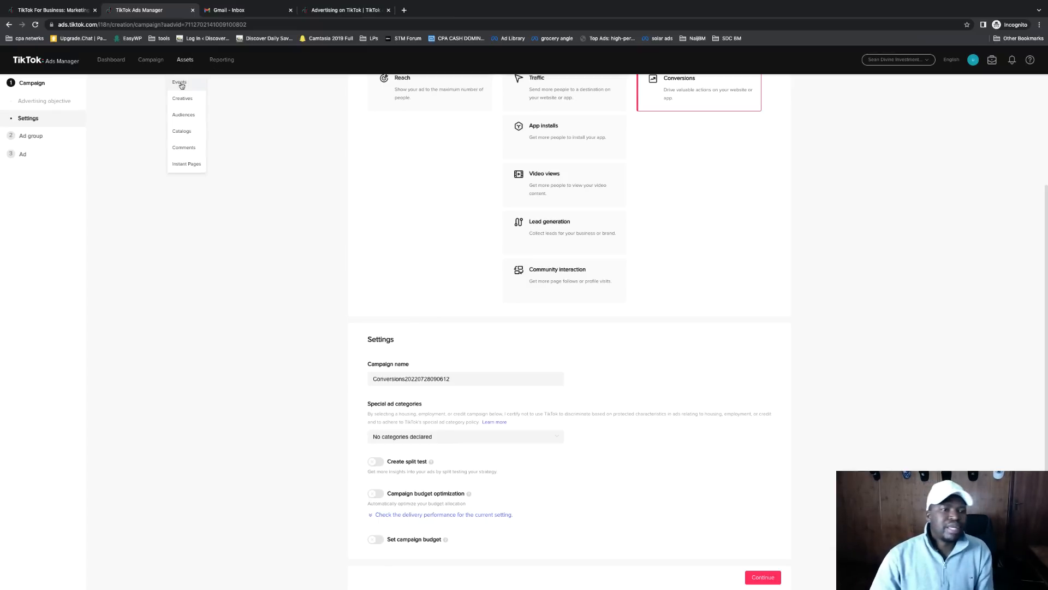
{"action": "right_click", "coordinate": [180, 86]}
{"action": "left_click", "coordinate": [398, 187]}
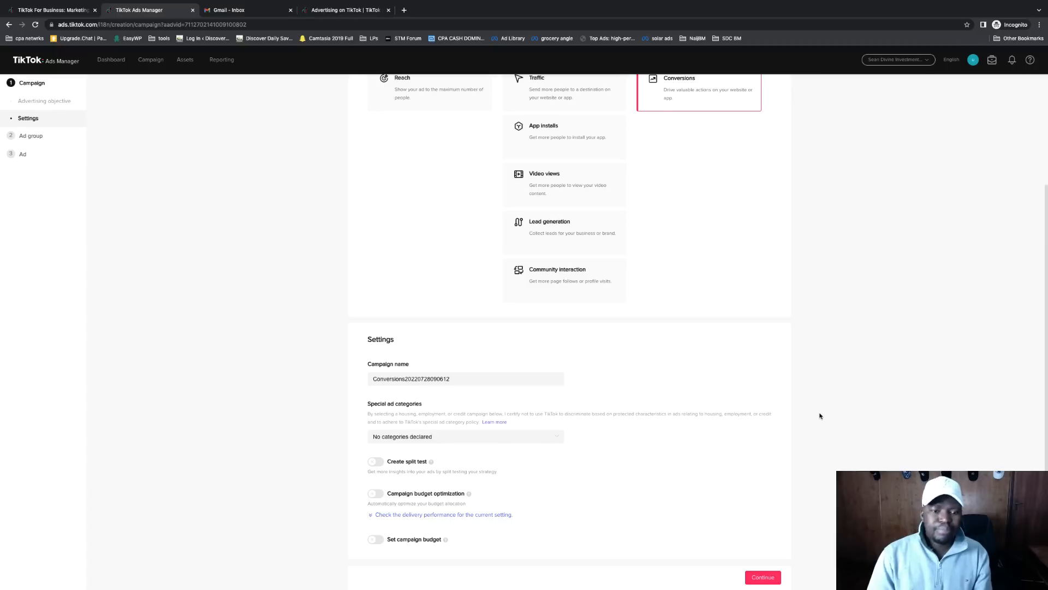
Step: Name the campaign "AutoInsurance" and continue to the ad group setup
{"action": "double_click", "coordinate": [527, 378]}
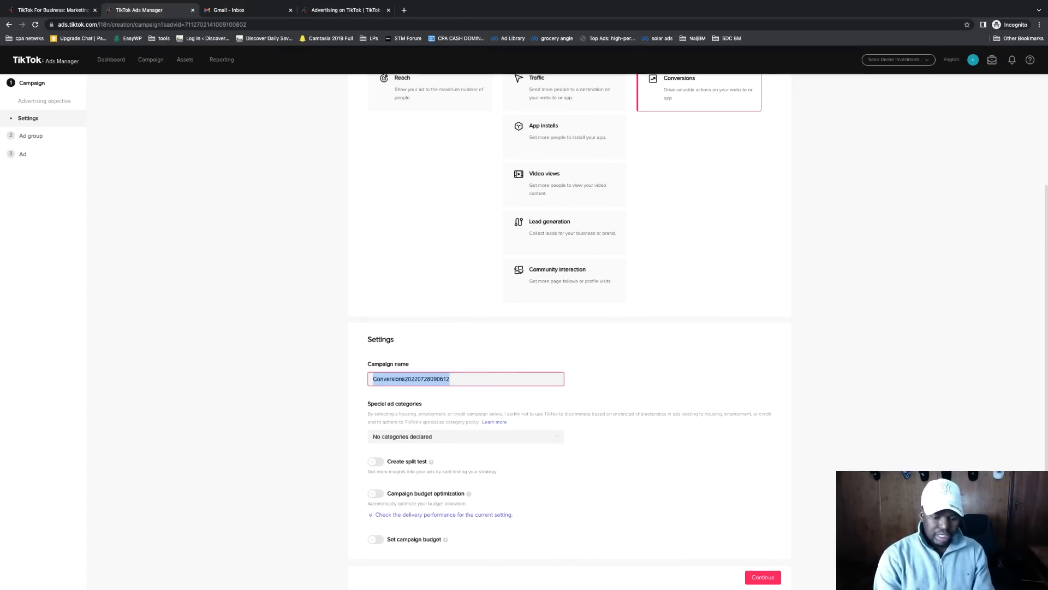
{"action": "type", "text": "S"}
{"action": "type", "text": "A"}
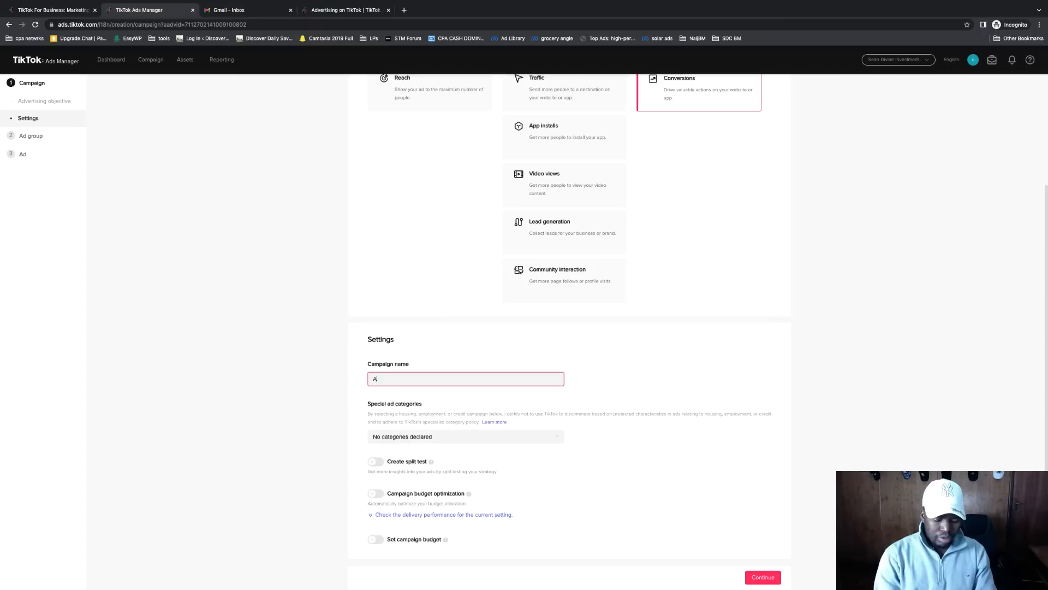
{"action": "type", "text": "uto"}
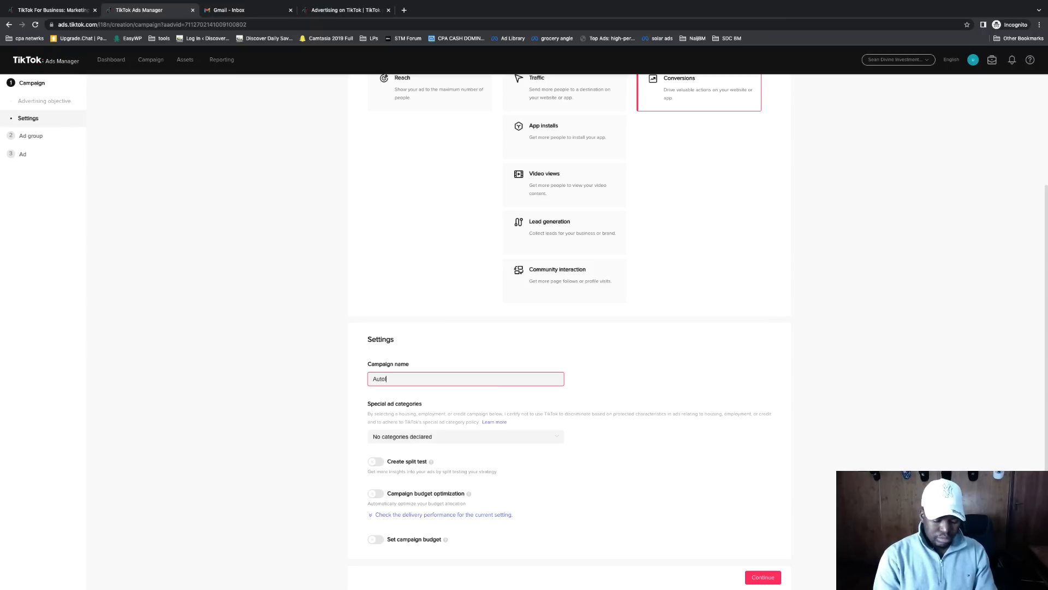
{"action": "type", "text": "Insurance"}
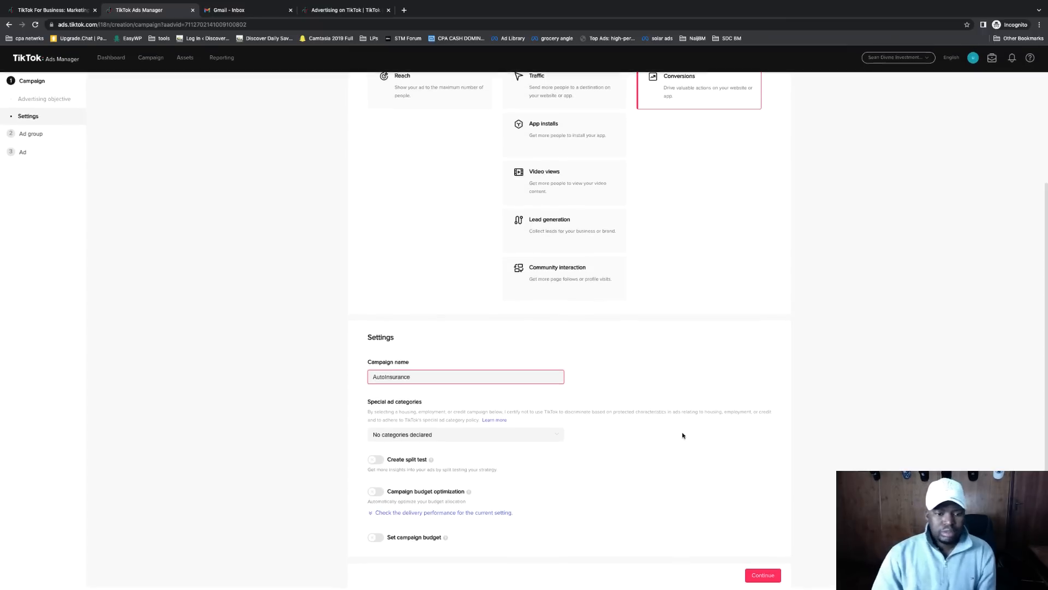
{"action": "left_click", "coordinate": [758, 578]}
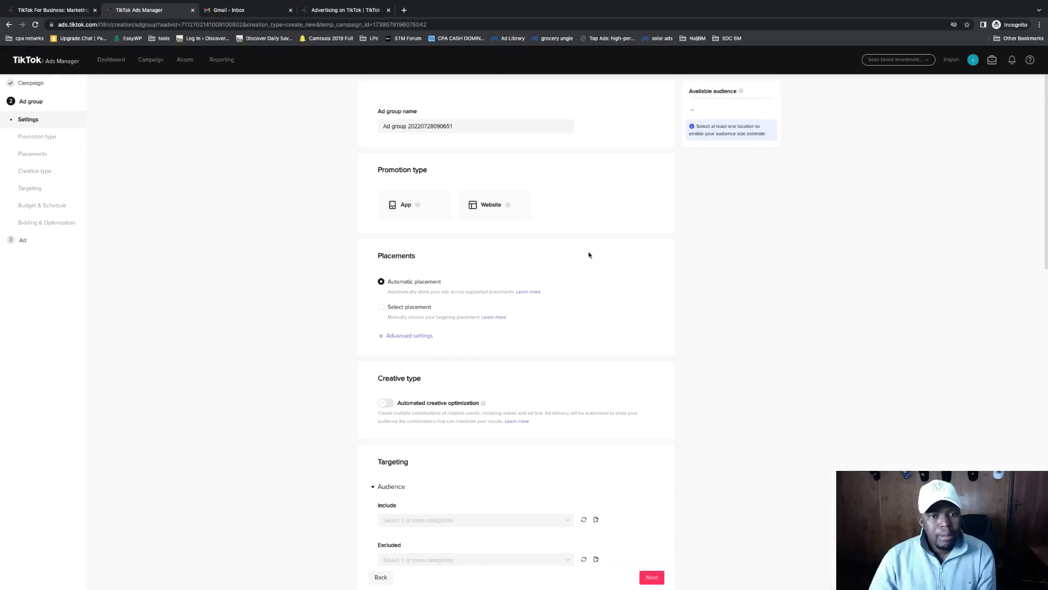
Step: Rename the ad group as "broad auto insurance USA"
{"action": "triple_click", "coordinate": [456, 126]}
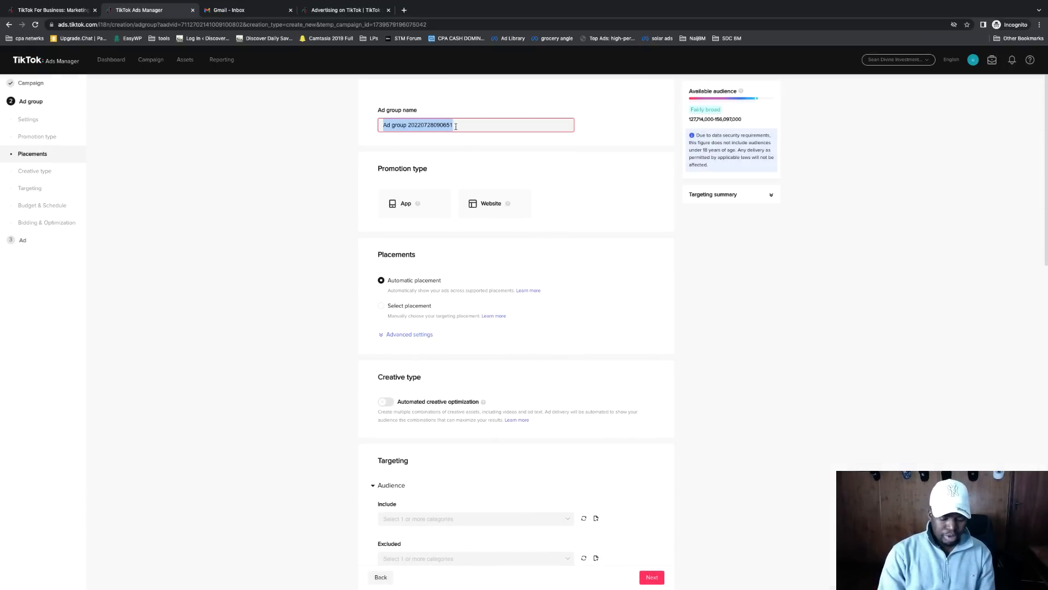
{"action": "type", "text": "bro"}
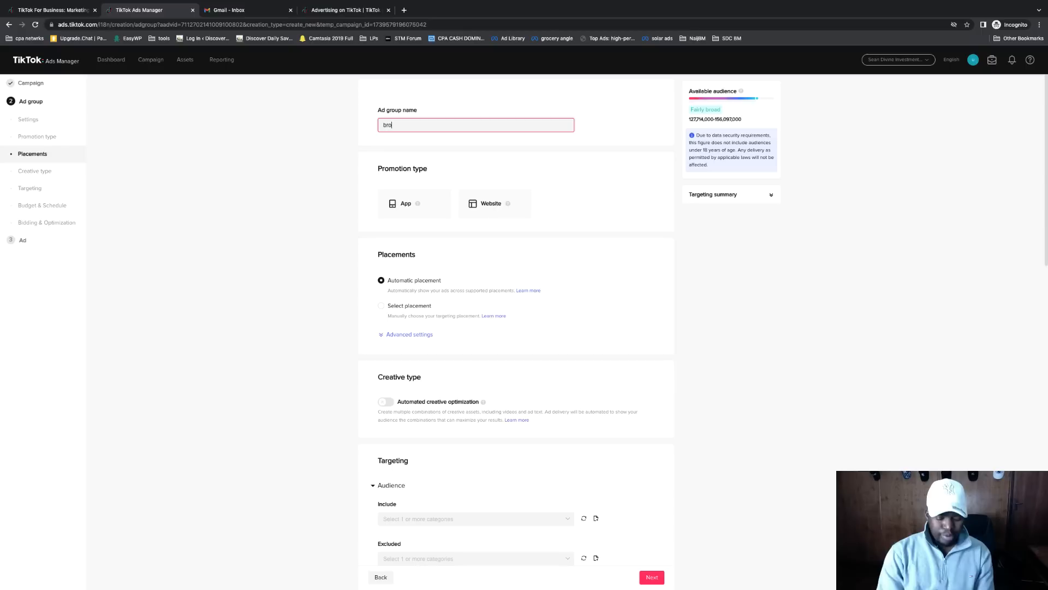
{"action": "type", "text": "ad"}
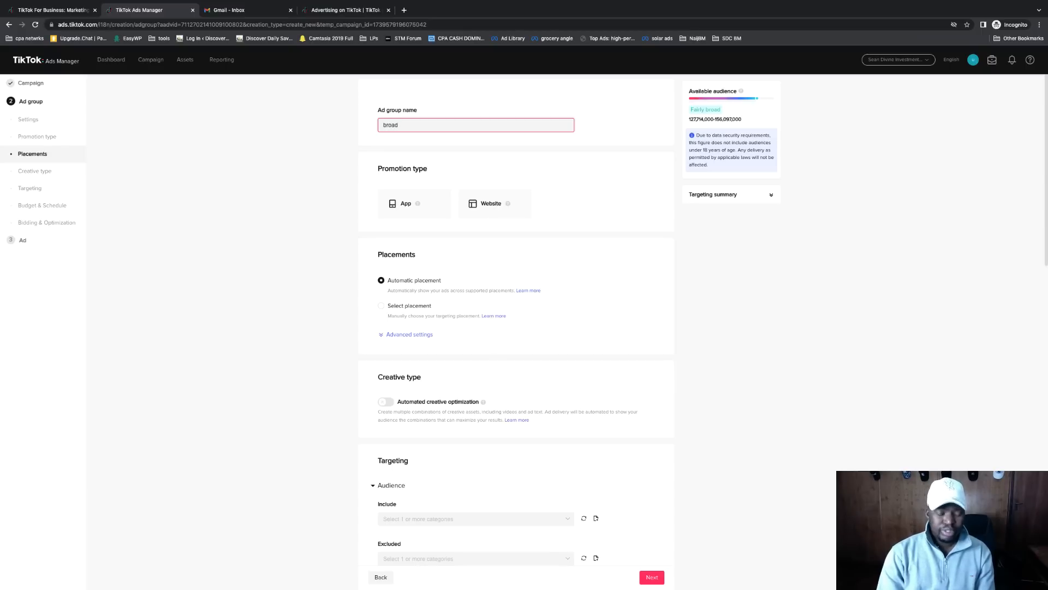
{"action": "type", "text": " auto insura"}
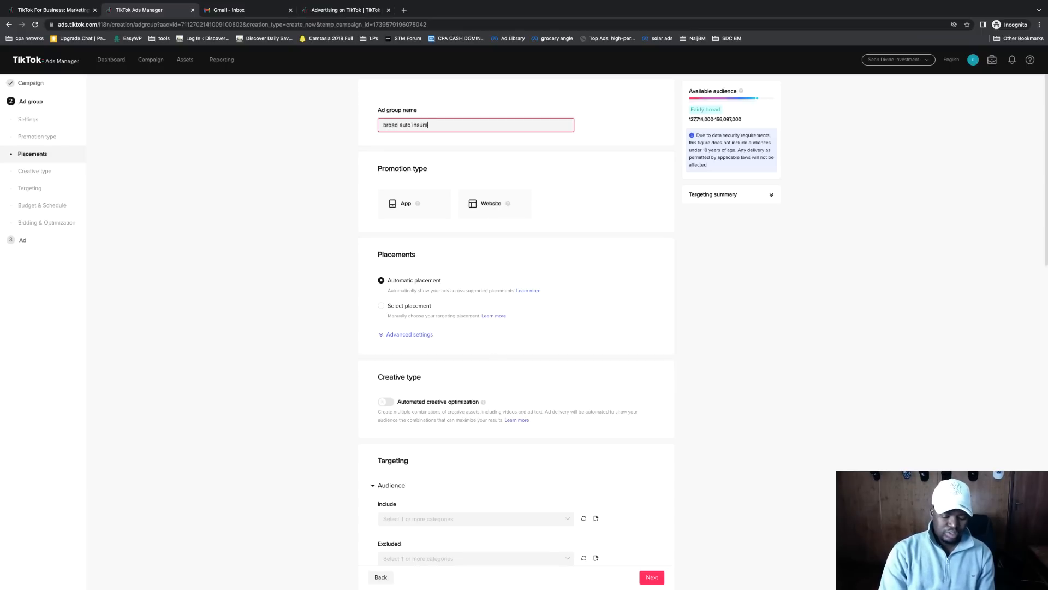
{"action": "type", "text": "nce USA"}
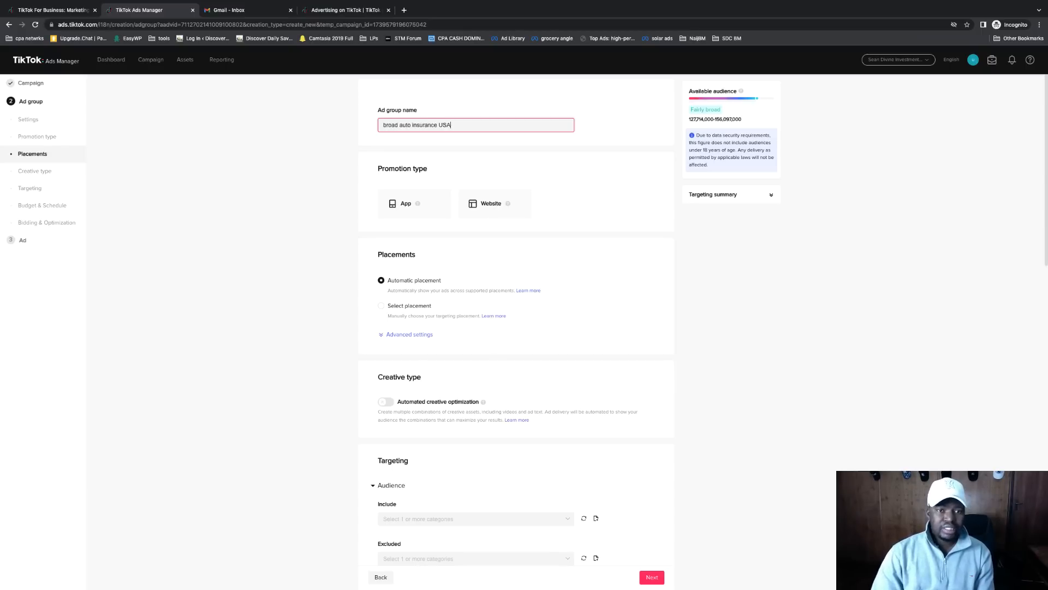
Step: Set the promotion type to Website with the pixel "TikTok Pixel Acc2 main" and Submit Form as the optimization event
{"action": "left_click", "coordinate": [491, 206]}
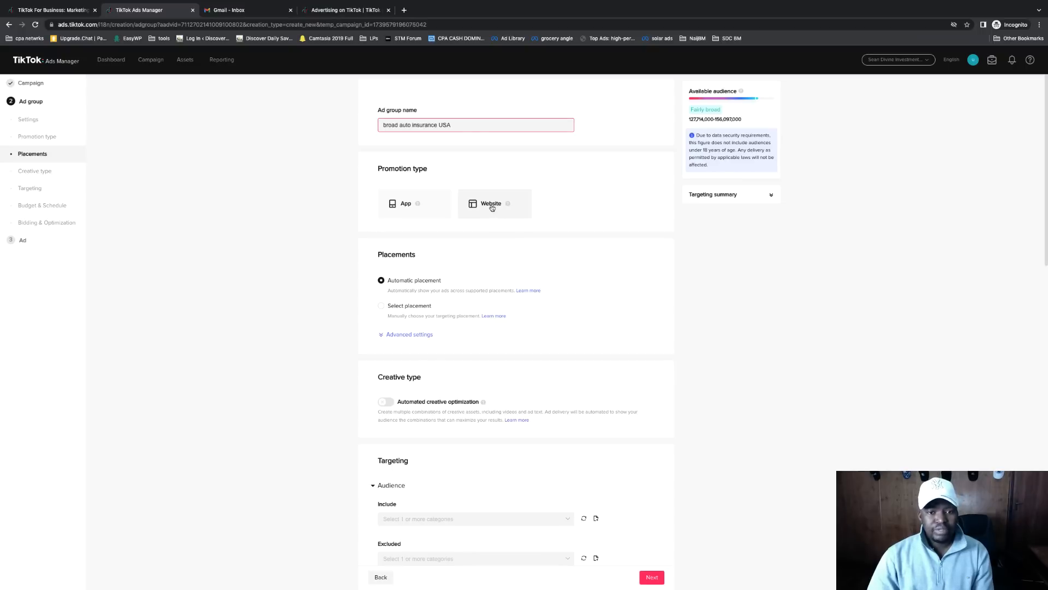
{"action": "left_click", "coordinate": [453, 277]}
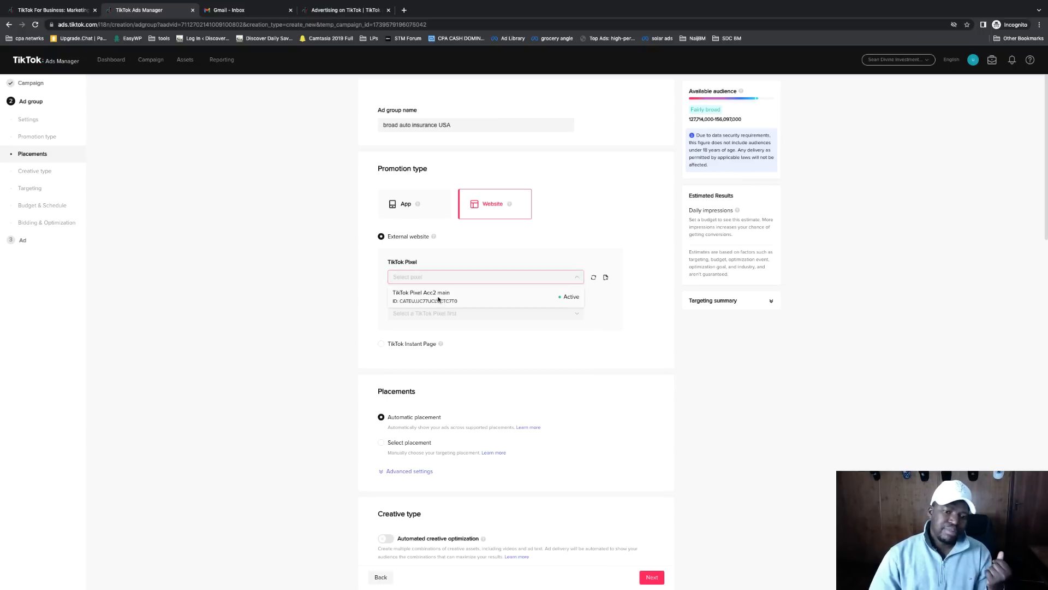
{"action": "left_click", "coordinate": [440, 298]}
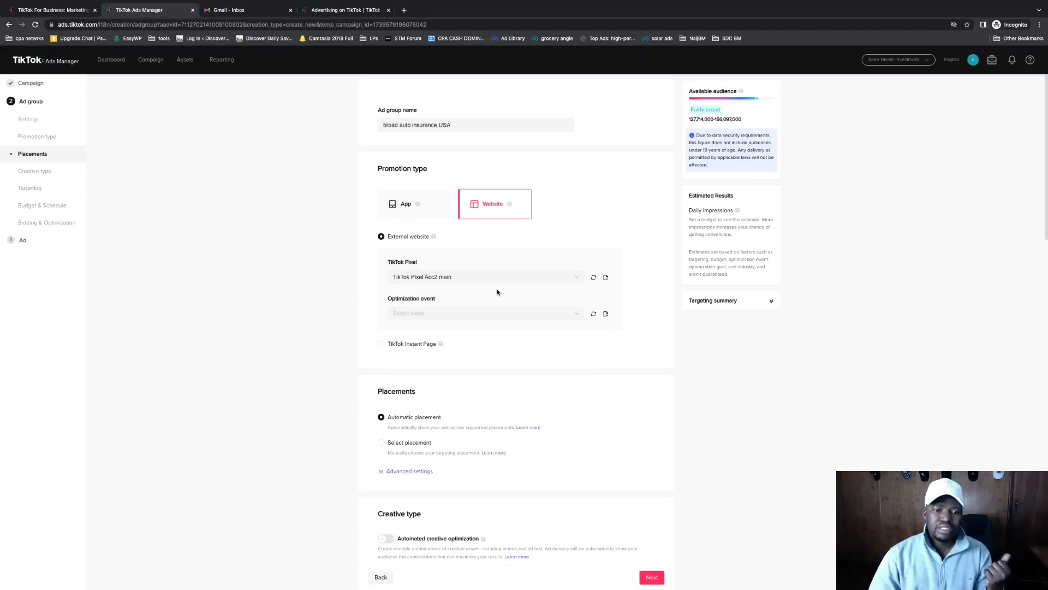
{"action": "left_click", "coordinate": [450, 315]}
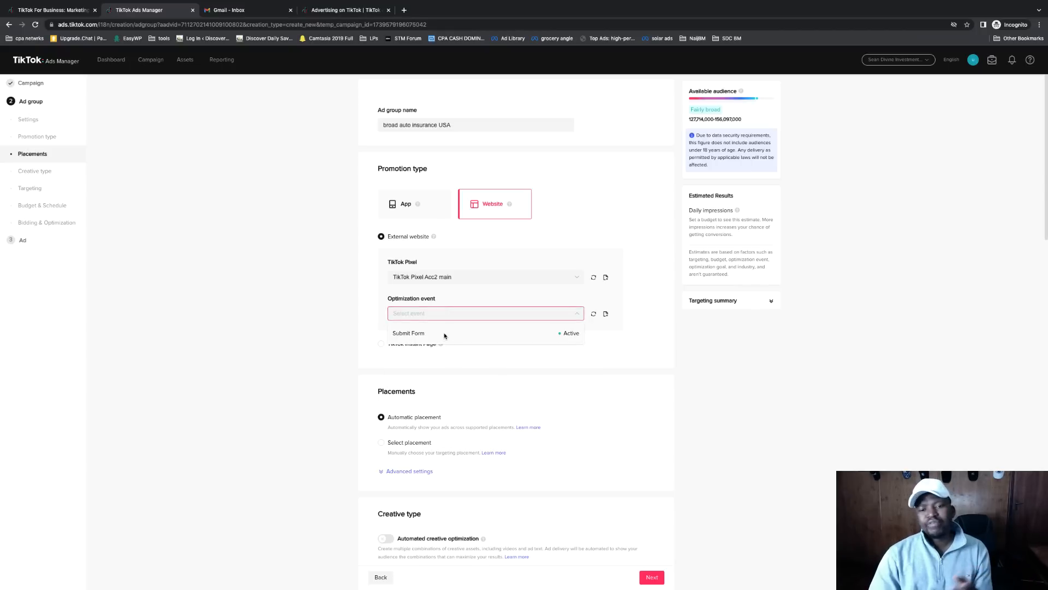
{"action": "left_click", "coordinate": [445, 334]}
Step: Choose placements manually and exclude News feed app series and Pangle, keeping only TikTok
{"action": "scroll", "coordinate": [663, 440], "scroll_direction": "down", "scroll_amount": 5}
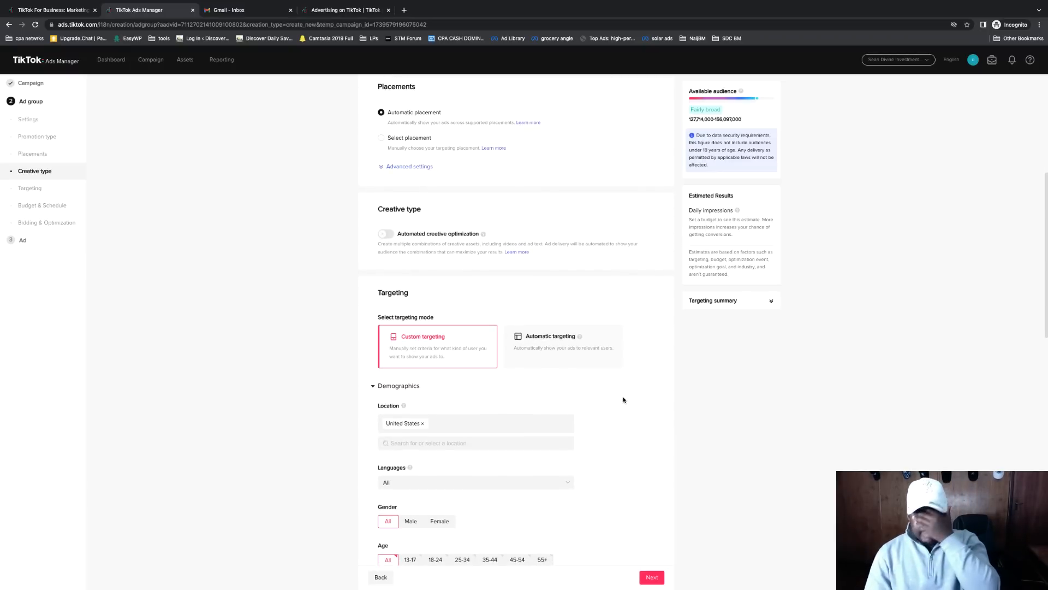
{"action": "left_click", "coordinate": [382, 138]}
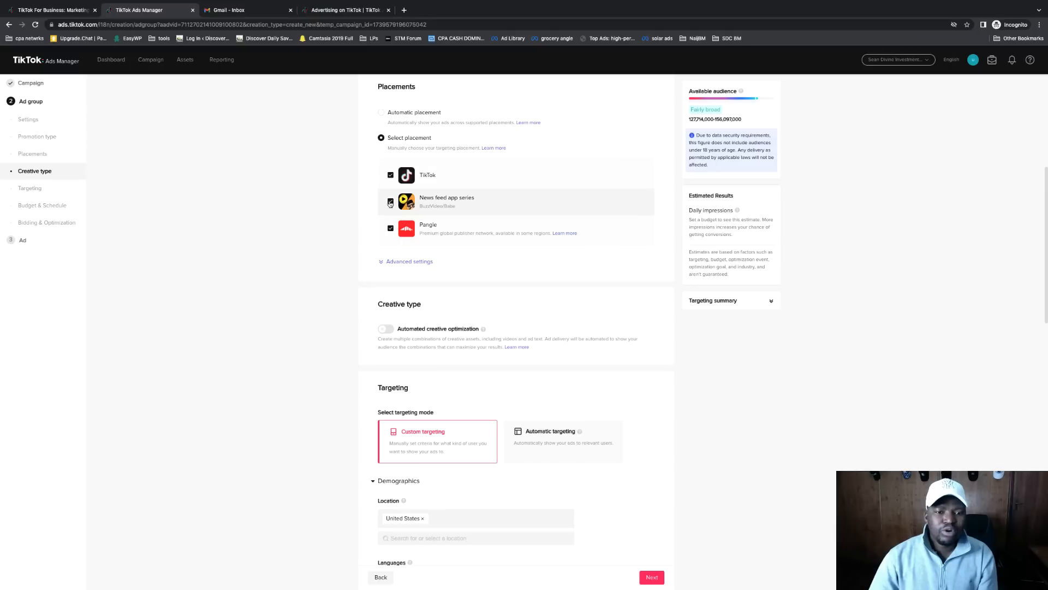
{"action": "left_click", "coordinate": [390, 202]}
{"action": "left_click", "coordinate": [391, 228]}
Step: Limit the ad group's targeted ages to 25-34, 35-44, 45-54 and 55+
{"action": "scroll", "coordinate": [640, 346], "scroll_direction": "down", "scroll_amount": 2}
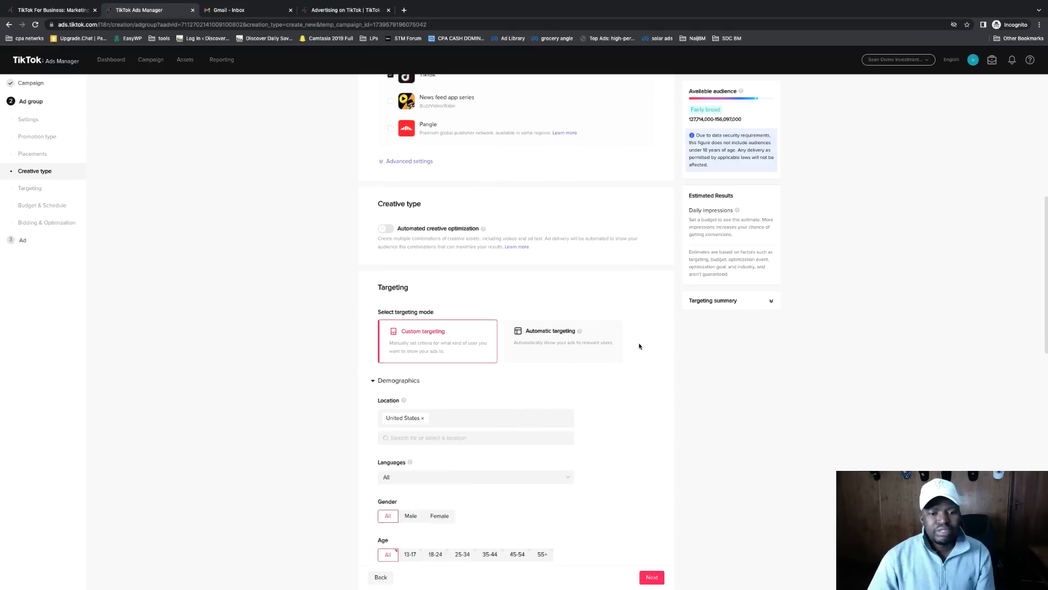
{"action": "scroll", "coordinate": [640, 346], "scroll_direction": "down", "scroll_amount": 1}
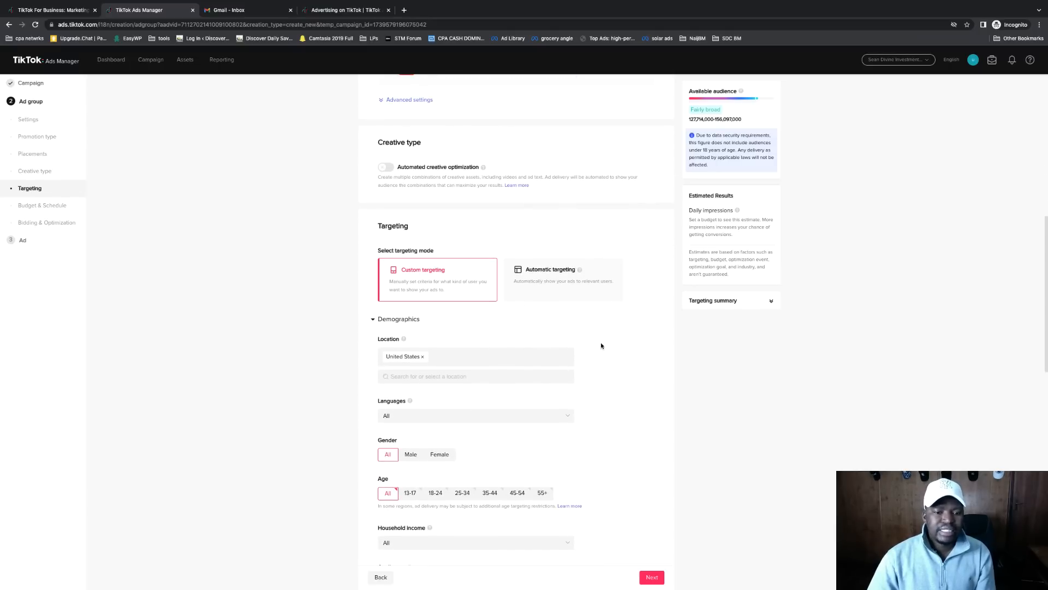
{"action": "scroll", "coordinate": [606, 344], "scroll_direction": "down", "scroll_amount": 2}
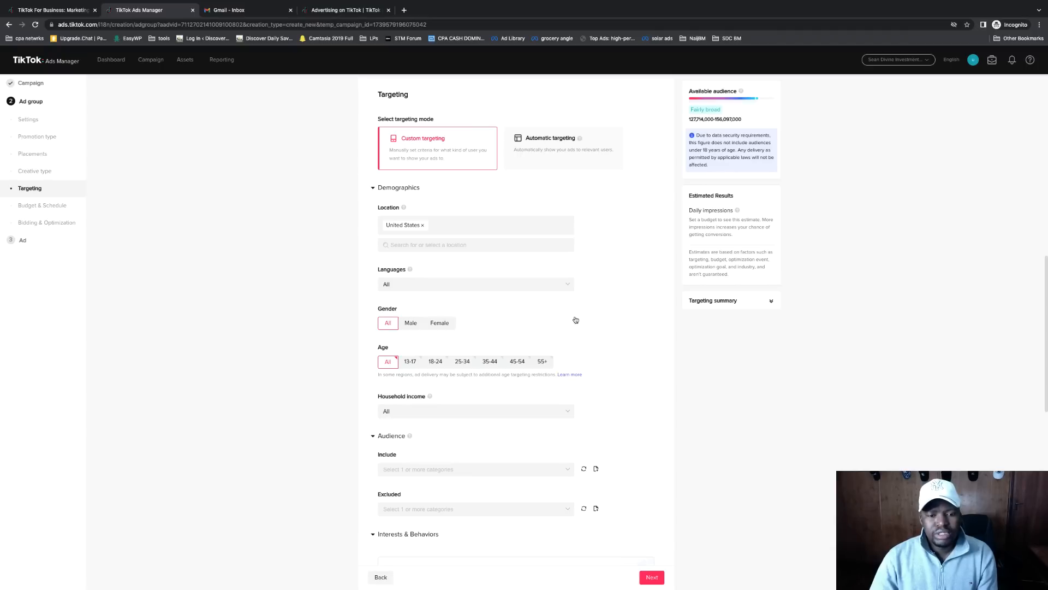
{"action": "left_click", "coordinate": [458, 362]}
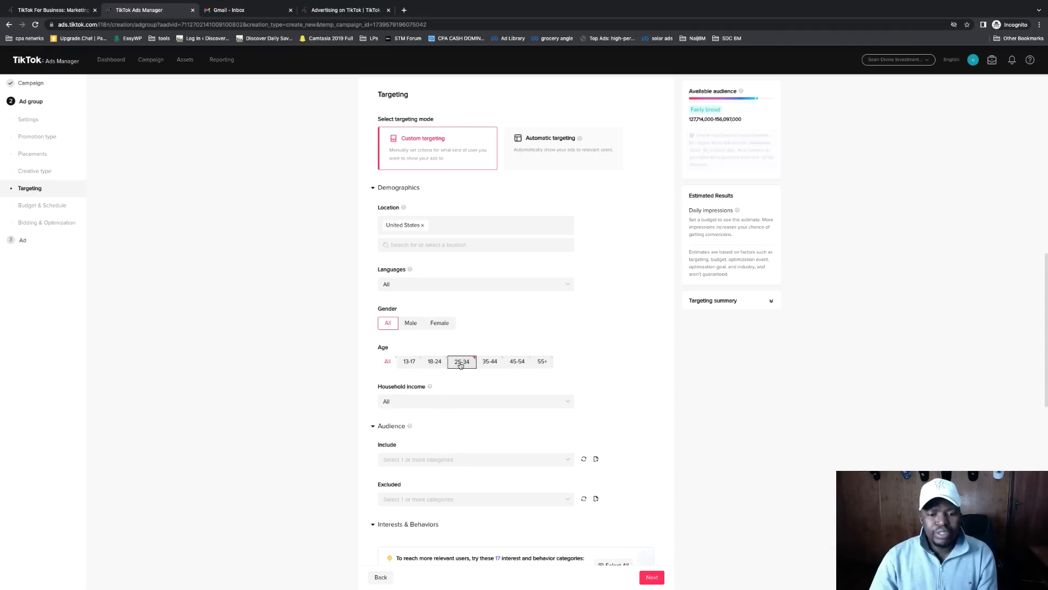
{"action": "left_click", "coordinate": [543, 361]}
{"action": "left_click", "coordinate": [506, 362]}
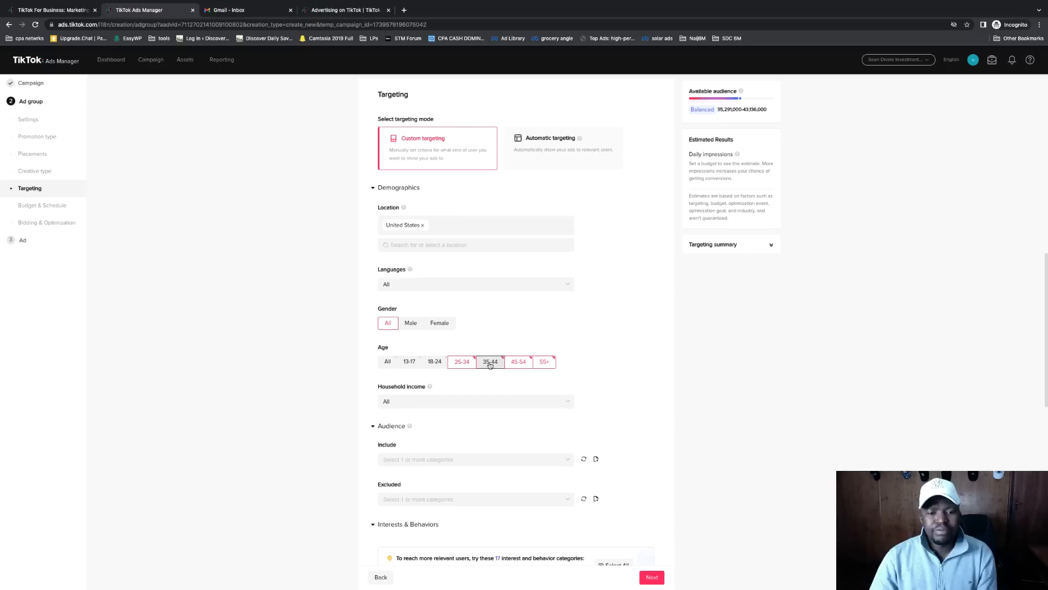
{"action": "left_click", "coordinate": [490, 362]}
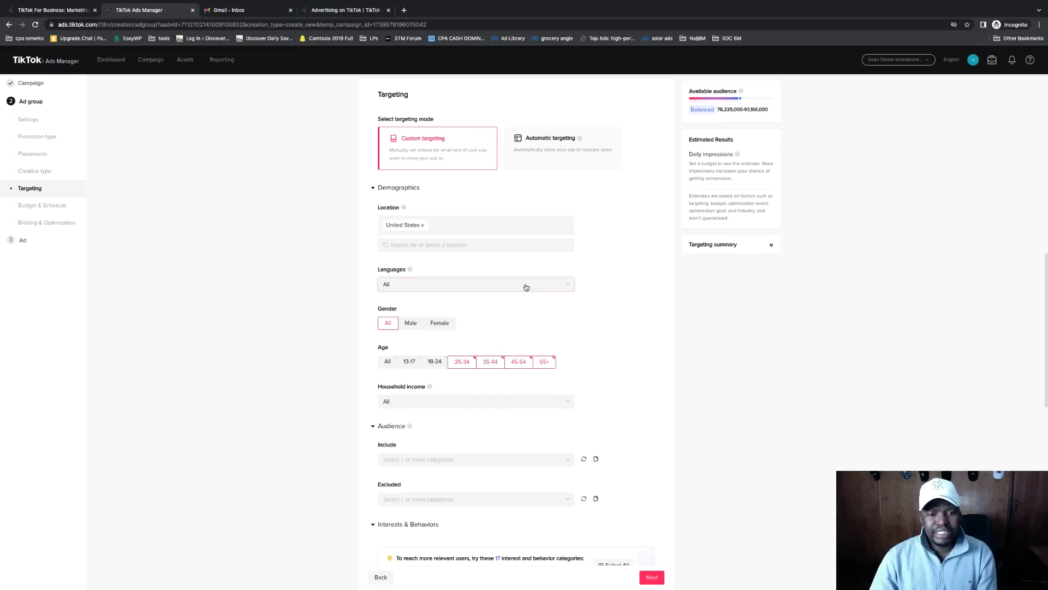
Step: Restrict the demographic targeting to English as the only audience language
{"action": "left_click", "coordinate": [504, 285]}
{"action": "left_click", "coordinate": [390, 300]}
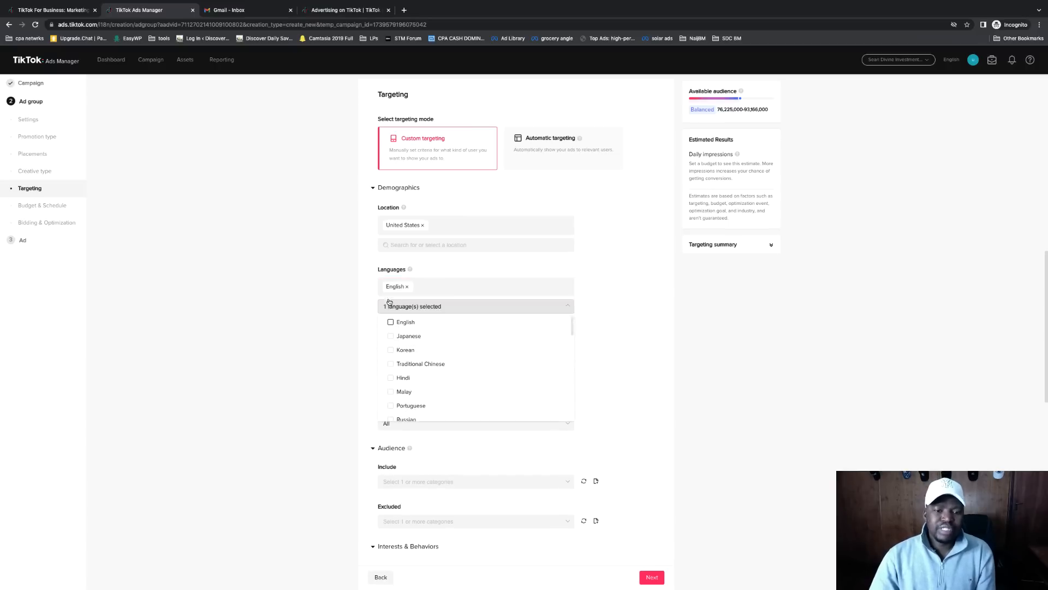
{"action": "left_click", "coordinate": [749, 338]}
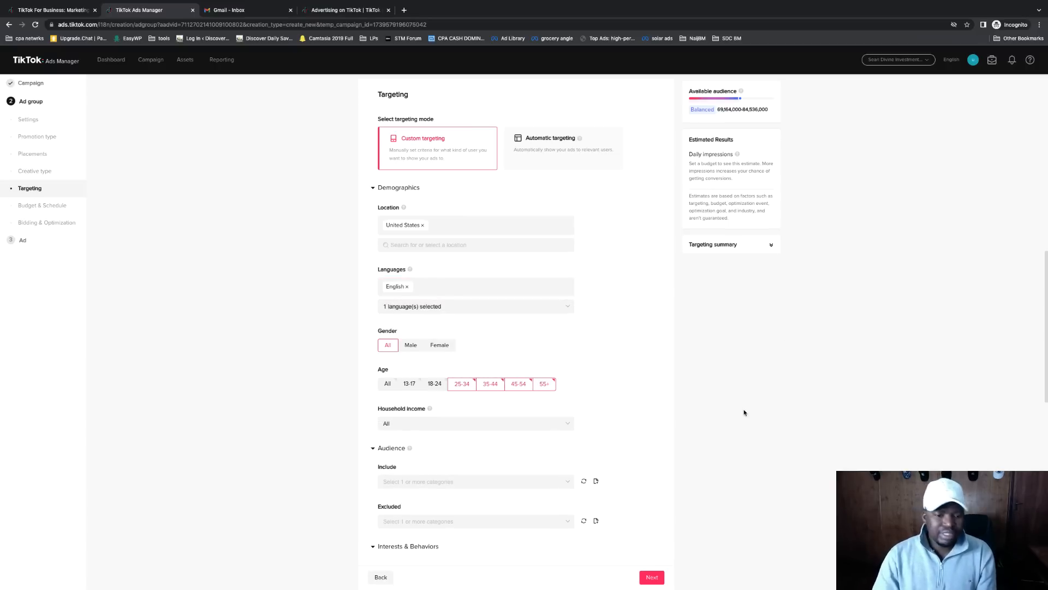
Step: Remove the 55+ group from the ad group's targeted ages
{"action": "scroll", "coordinate": [744, 409], "scroll_direction": "down", "scroll_amount": 6}
{"action": "scroll", "coordinate": [704, 385], "scroll_direction": "up", "scroll_amount": 8}
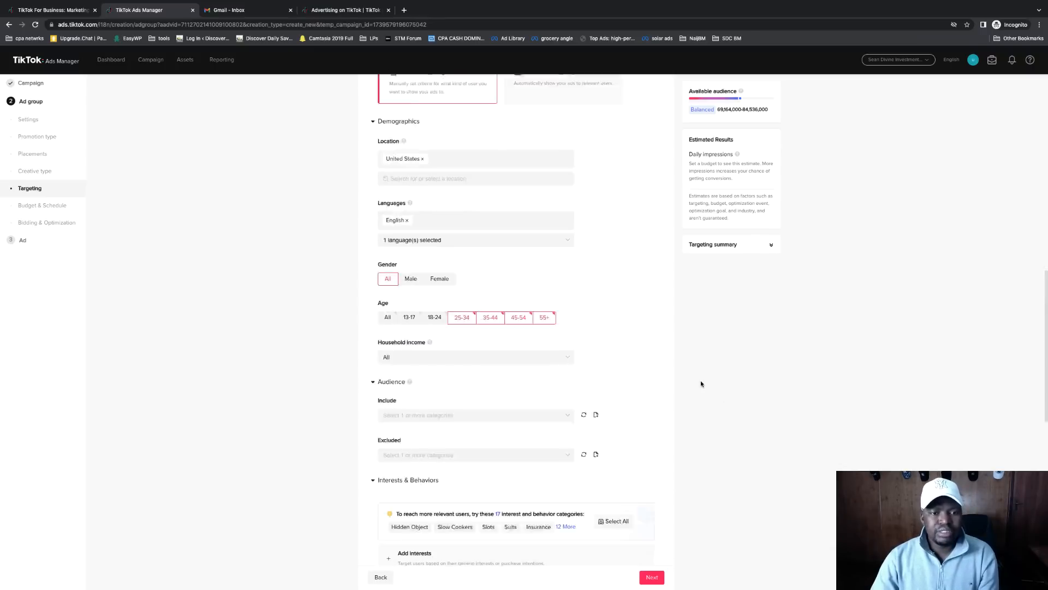
{"action": "scroll", "coordinate": [658, 358], "scroll_direction": "down", "scroll_amount": 4}
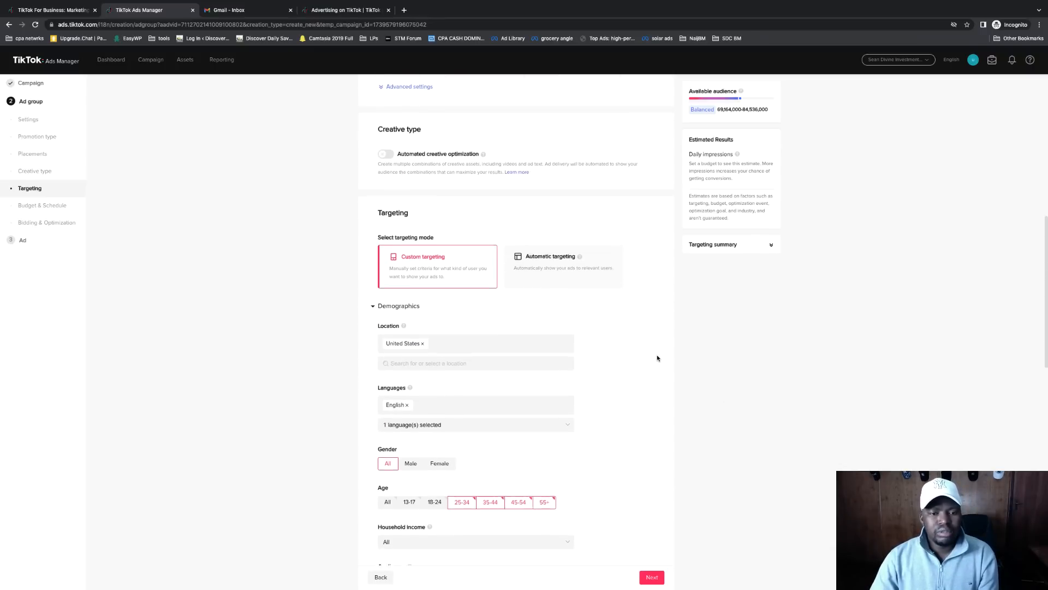
{"action": "scroll", "coordinate": [639, 360], "scroll_direction": "up", "scroll_amount": 5}
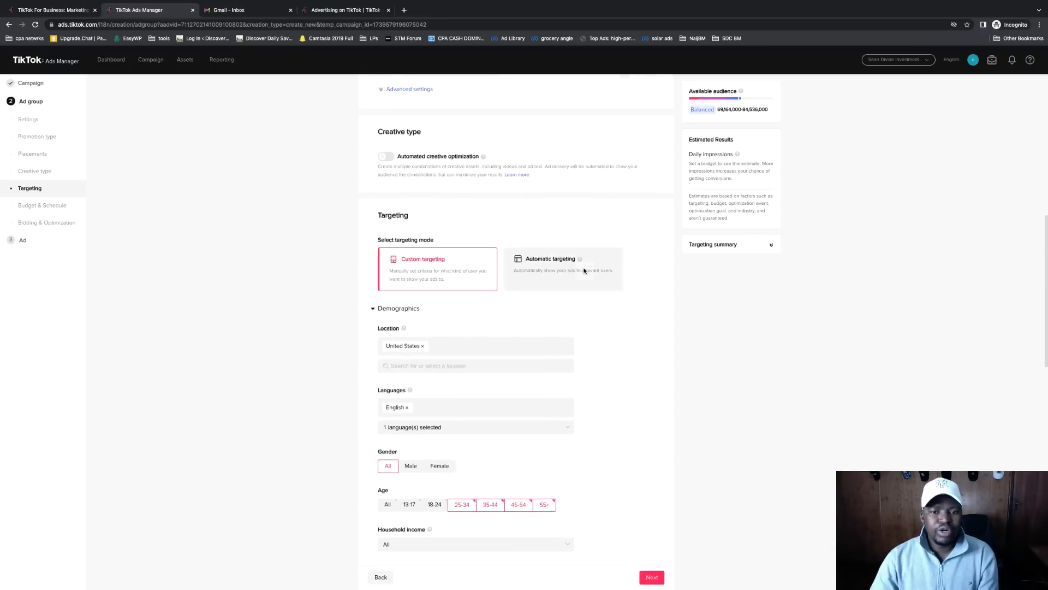
{"action": "scroll", "coordinate": [622, 362], "scroll_direction": "down", "scroll_amount": 7}
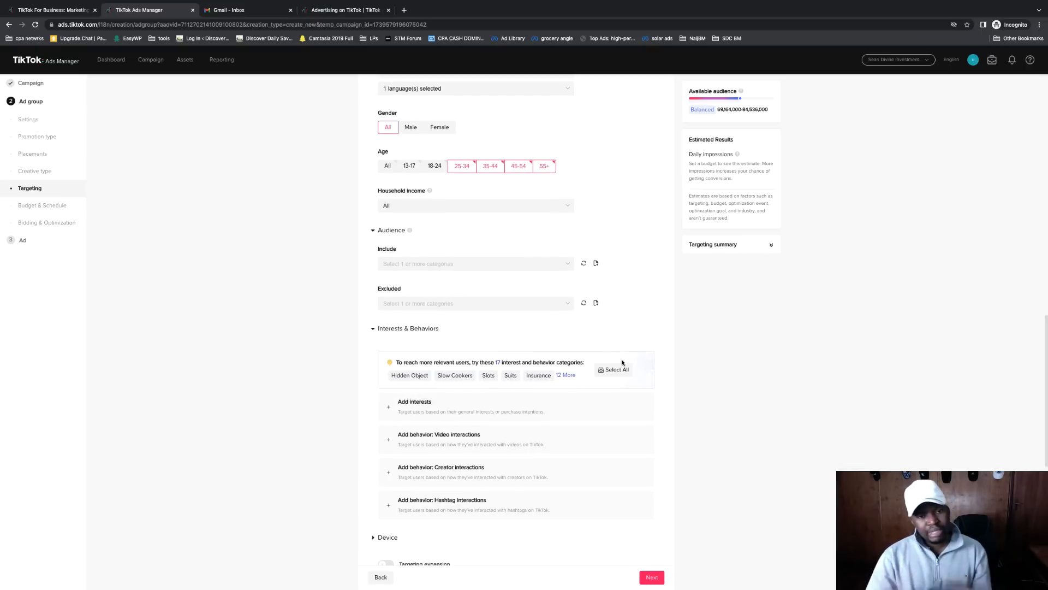
{"action": "scroll", "coordinate": [621, 362], "scroll_direction": "up", "scroll_amount": 4}
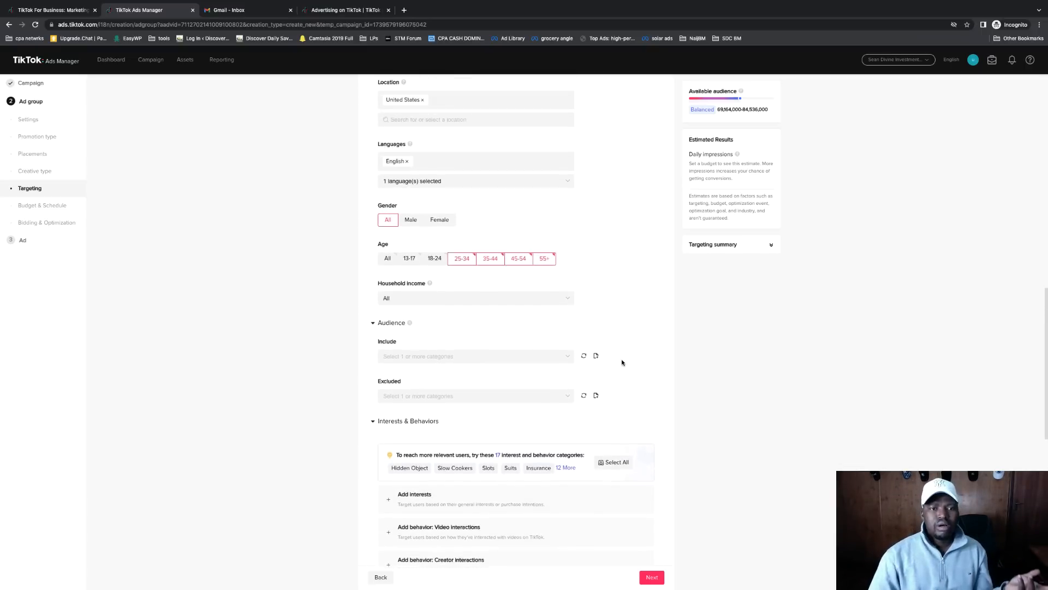
{"action": "scroll", "coordinate": [622, 362], "scroll_direction": "down", "scroll_amount": 2}
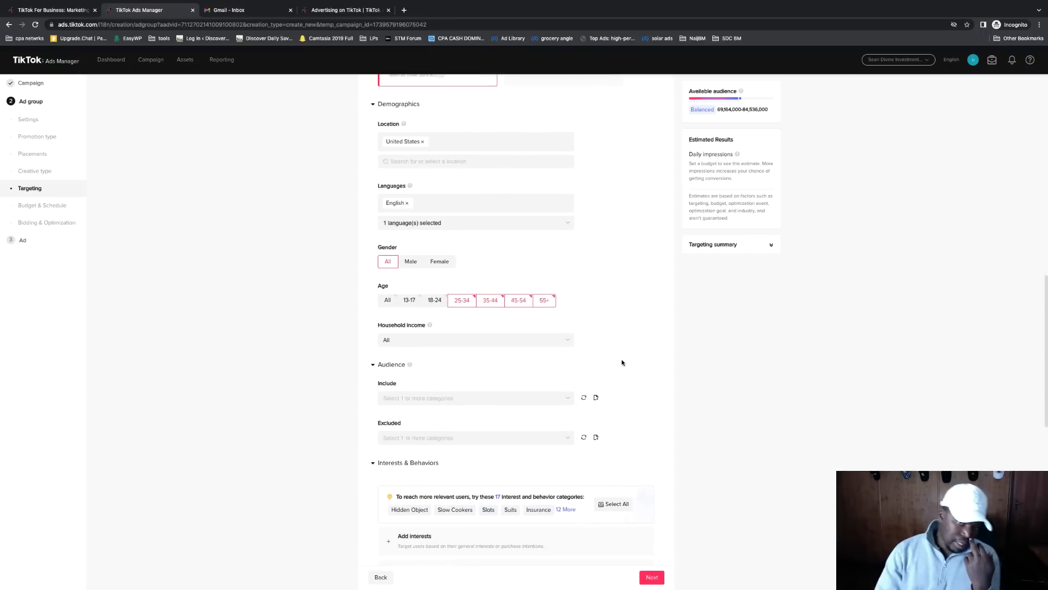
{"action": "scroll", "coordinate": [620, 361], "scroll_direction": "up", "scroll_amount": 3}
{"action": "scroll", "coordinate": [623, 358], "scroll_direction": "down", "scroll_amount": 3}
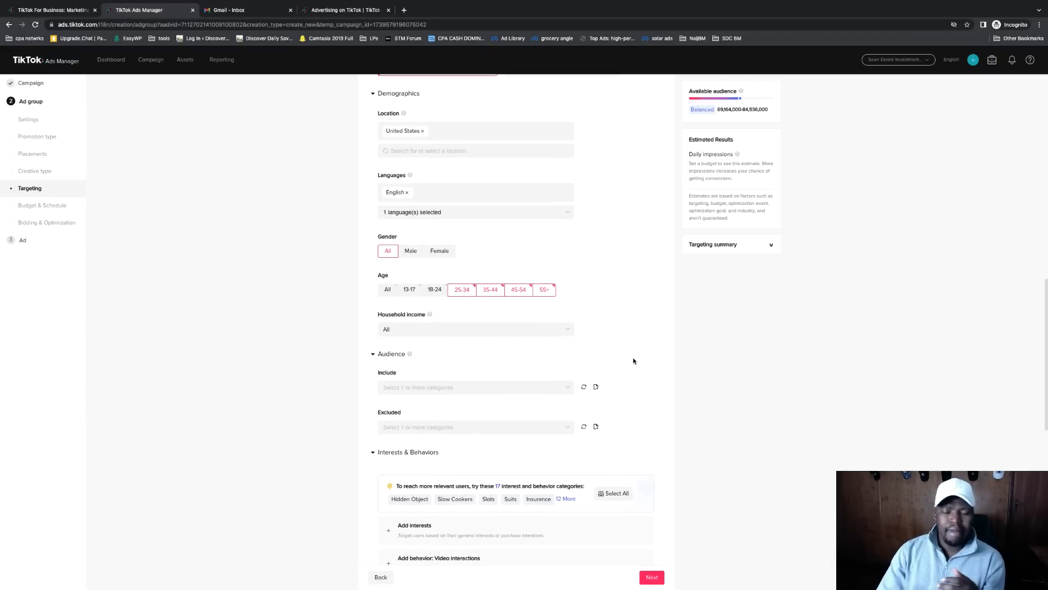
{"action": "left_click", "coordinate": [543, 289]}
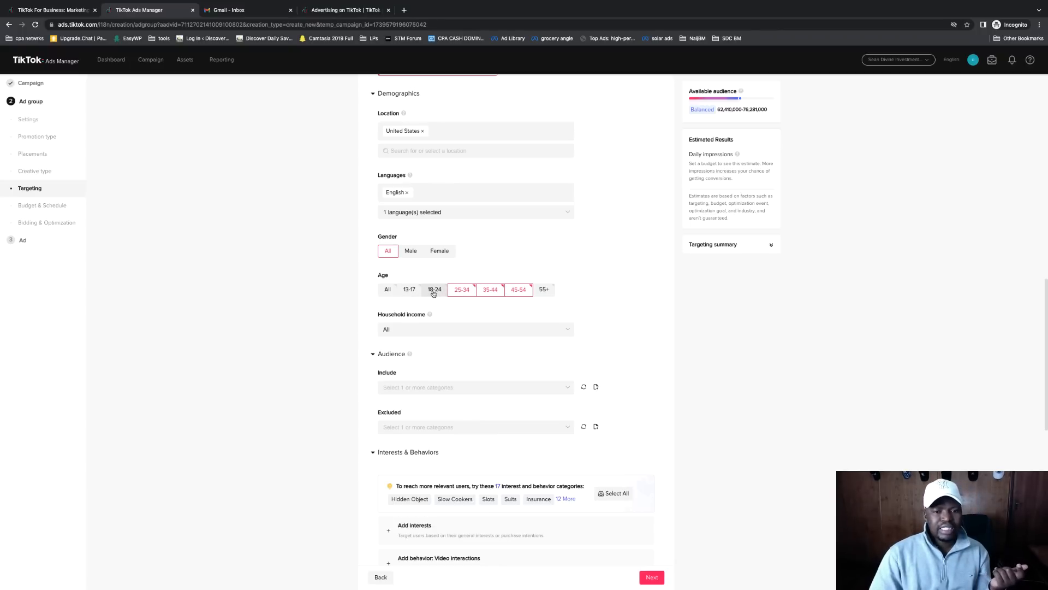
Step: Set the ad group's daily budget to 25 USD
{"action": "scroll", "coordinate": [655, 362], "scroll_direction": "down", "scroll_amount": 3}
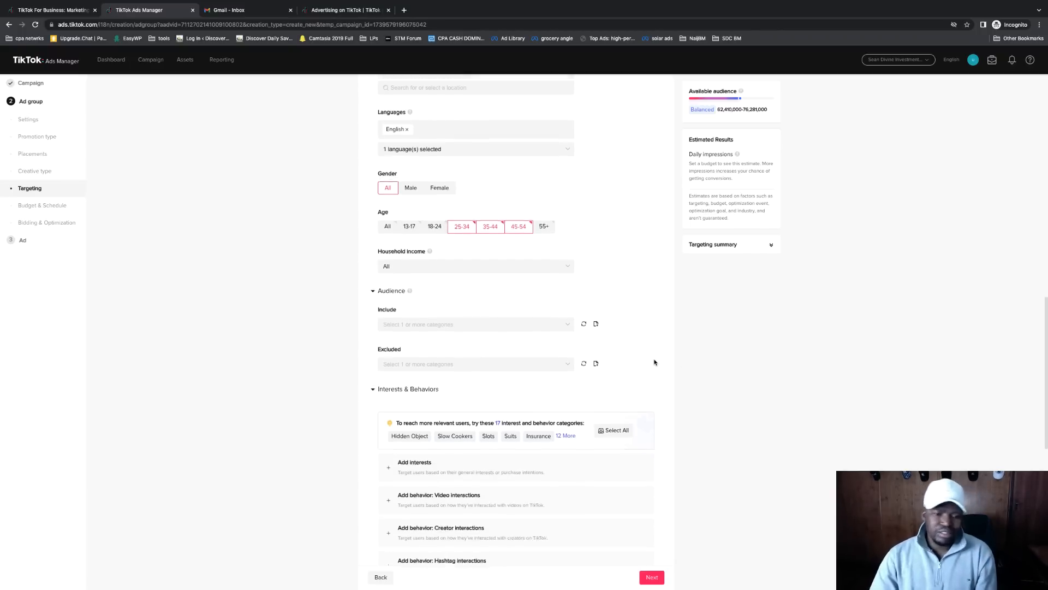
{"action": "scroll", "coordinate": [654, 362], "scroll_direction": "down", "scroll_amount": 2}
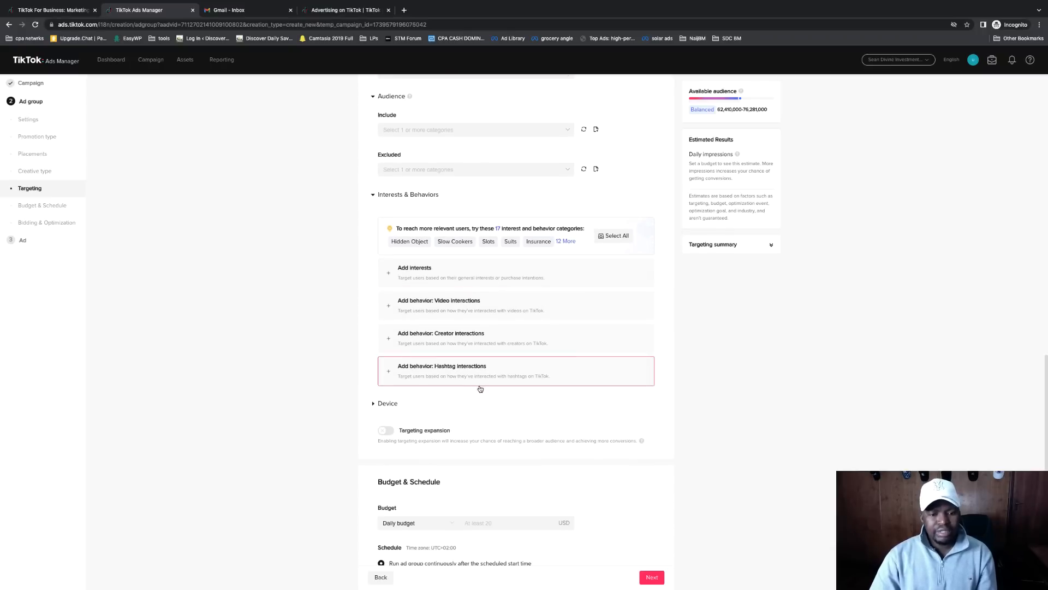
{"action": "scroll", "coordinate": [483, 387], "scroll_direction": "down", "scroll_amount": 5}
{"action": "left_click", "coordinate": [503, 240]}
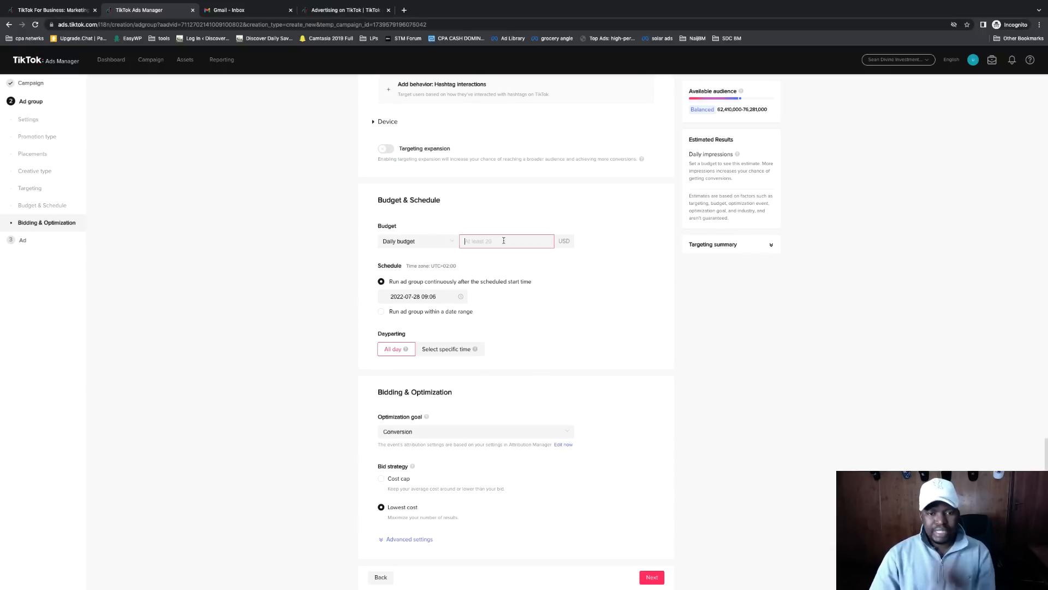
{"action": "type", "text": "25"}
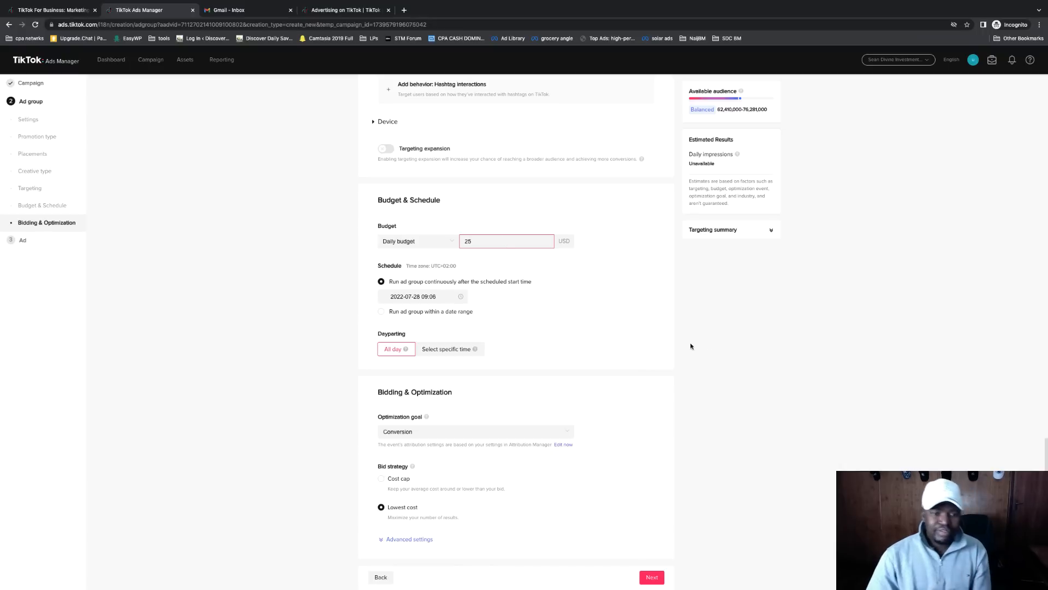
{"action": "left_click", "coordinate": [687, 310]}
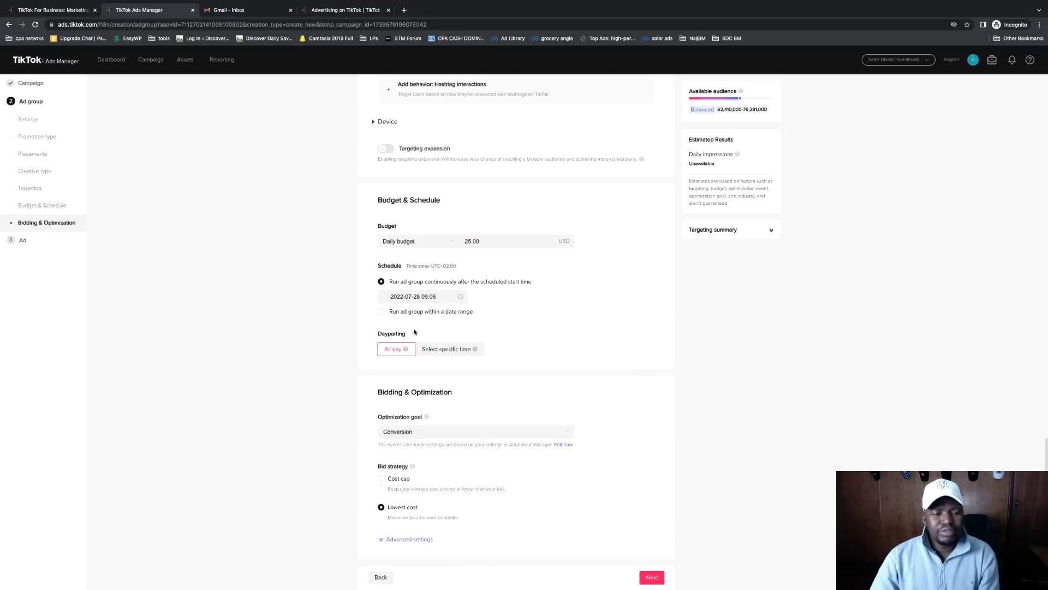
Step: Copy the esuyp.site link from the other browser window's address bar and return to TikTok Ads Manager in full screen
{"action": "left_click", "coordinate": [24, 13]}
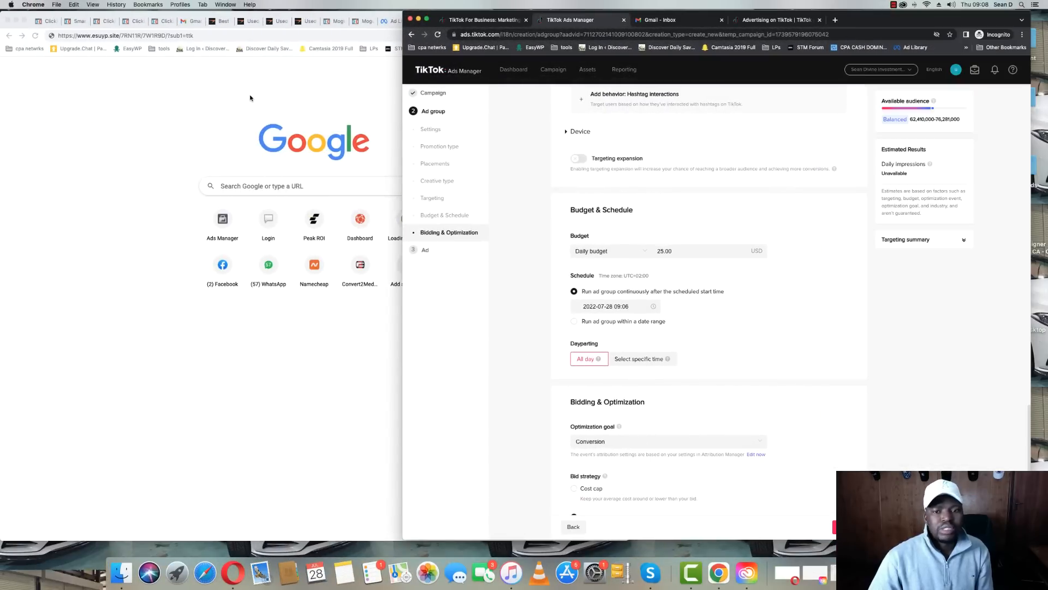
{"action": "left_click", "coordinate": [331, 103]}
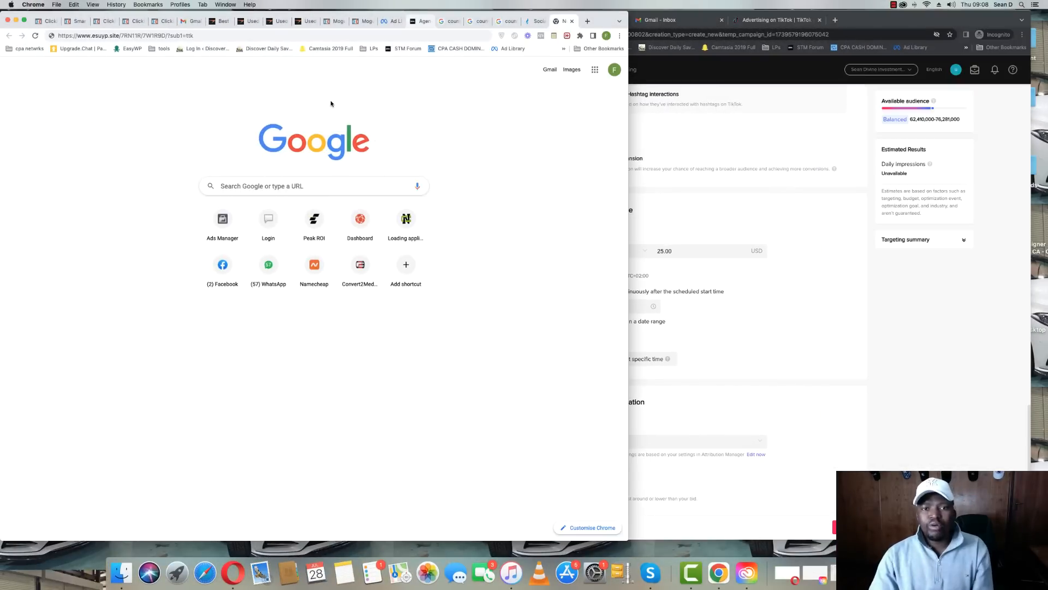
{"action": "left_click", "coordinate": [853, 355]}
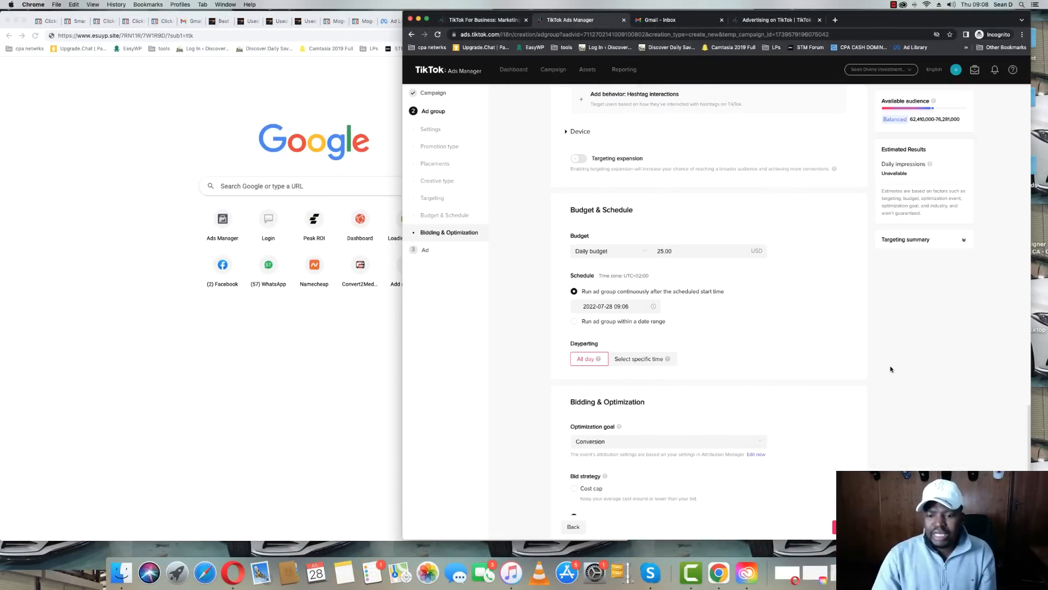
{"action": "left_click", "coordinate": [690, 573]}
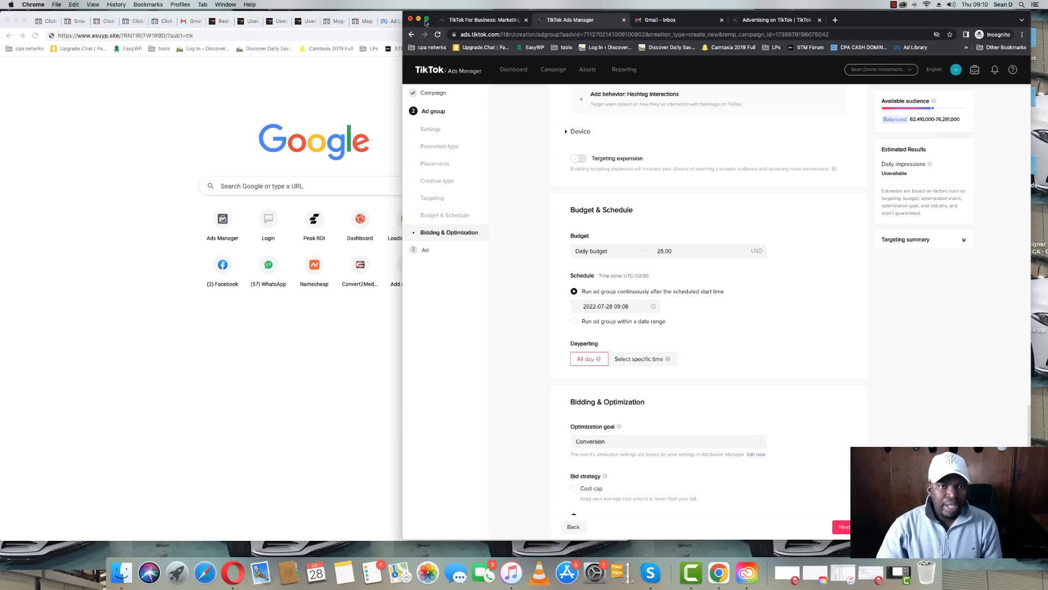
{"action": "left_click", "coordinate": [236, 37]}
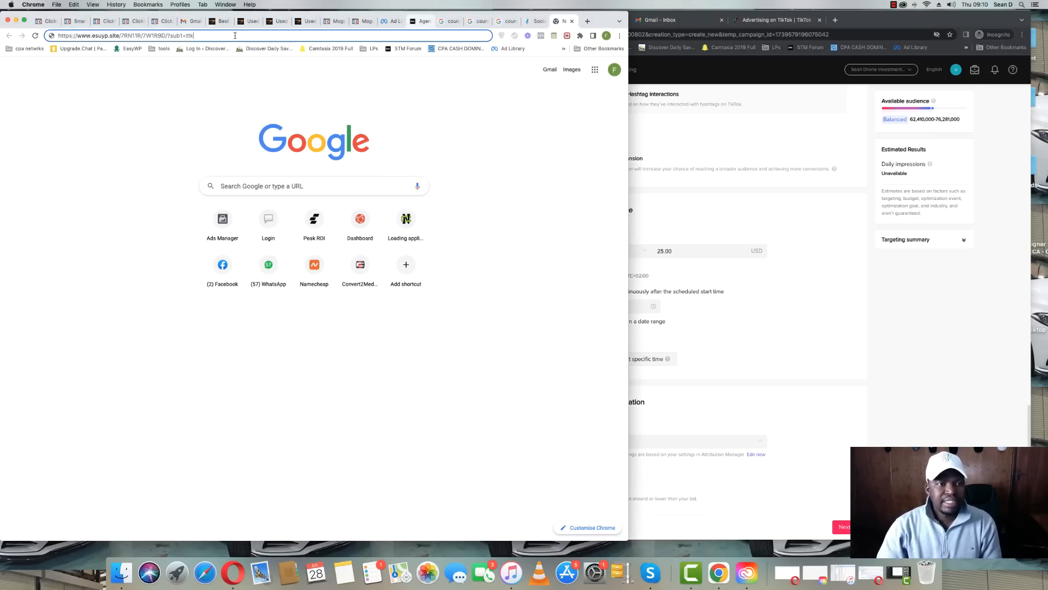
{"action": "right_click", "coordinate": [236, 38]}
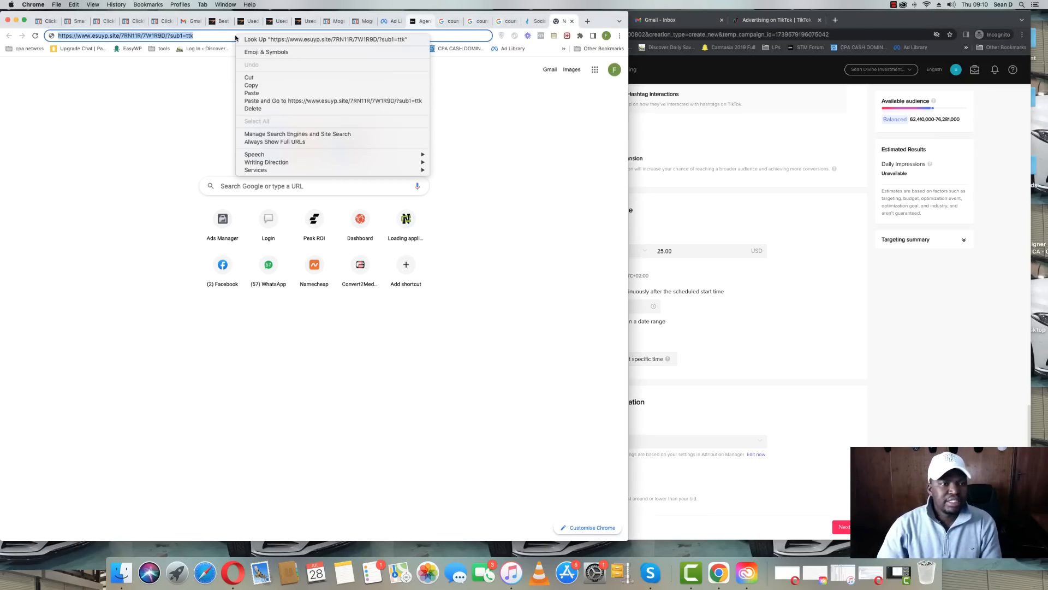
{"action": "left_click", "coordinate": [251, 85]}
{"action": "left_click", "coordinate": [847, 345]}
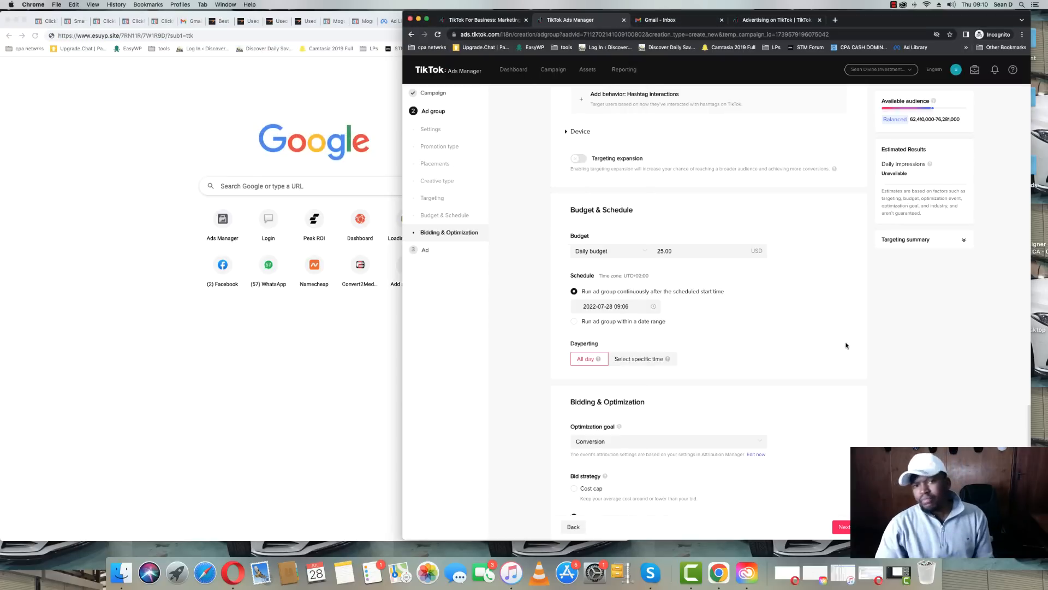
{"action": "left_click", "coordinate": [426, 20]}
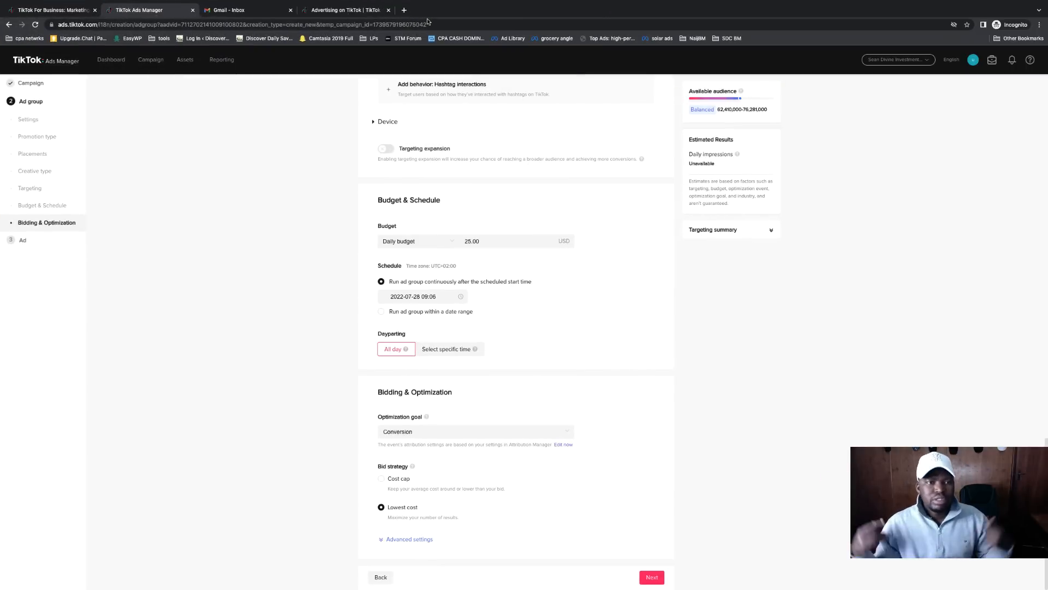
Step: Add the 55+ group back to the ad group's targeted ages
{"action": "scroll", "coordinate": [602, 282], "scroll_direction": "up", "scroll_amount": 5}
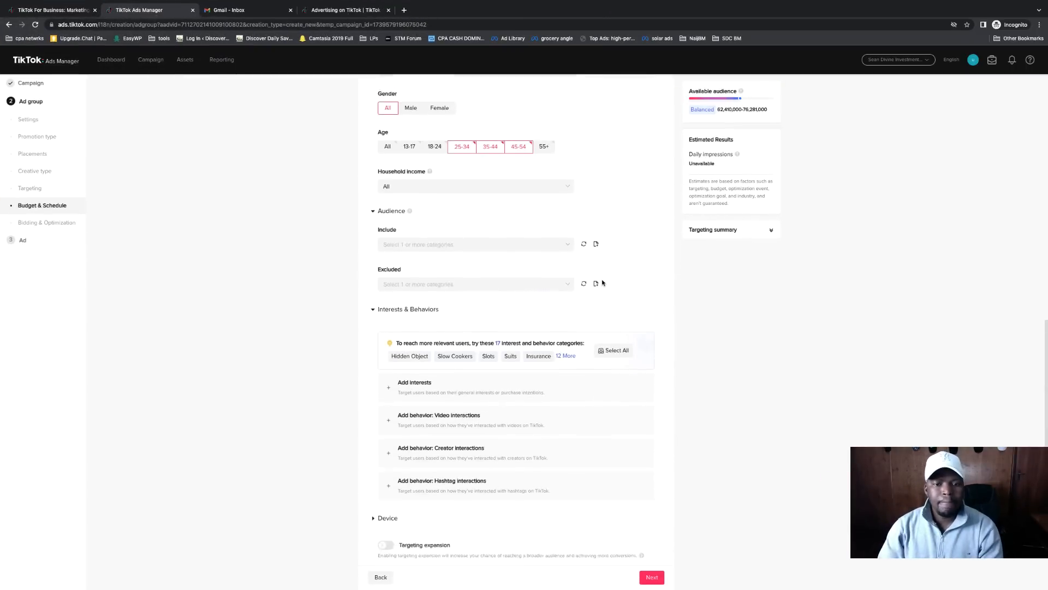
{"action": "scroll", "coordinate": [602, 282], "scroll_direction": "up", "scroll_amount": 5}
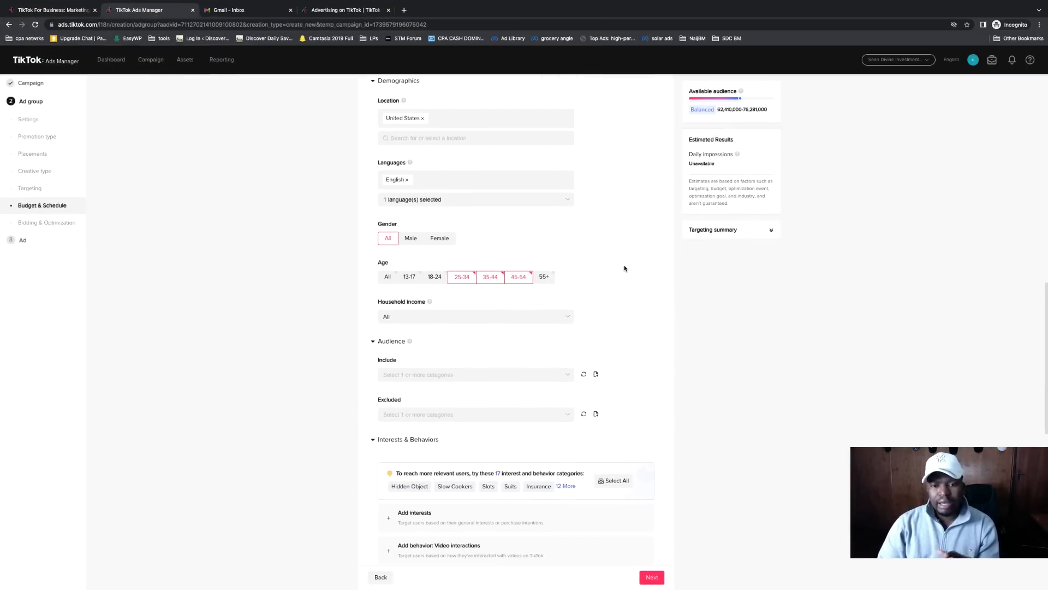
{"action": "left_click", "coordinate": [543, 277]}
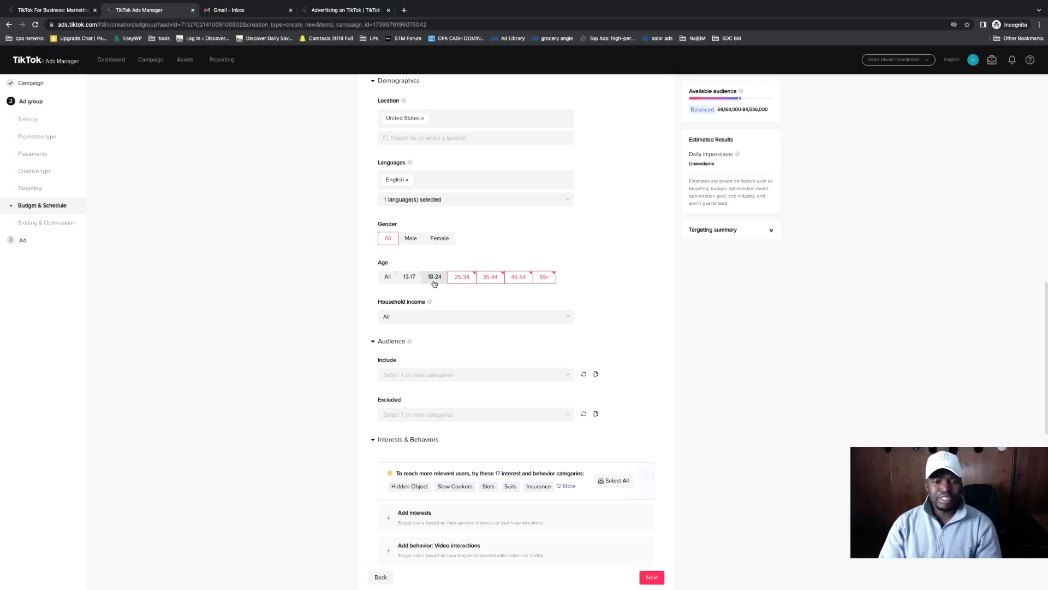
Step: Expand the advanced Bidding & Optimization settings to check the billing event and delivery type
{"action": "scroll", "coordinate": [628, 350], "scroll_direction": "down", "scroll_amount": 5}
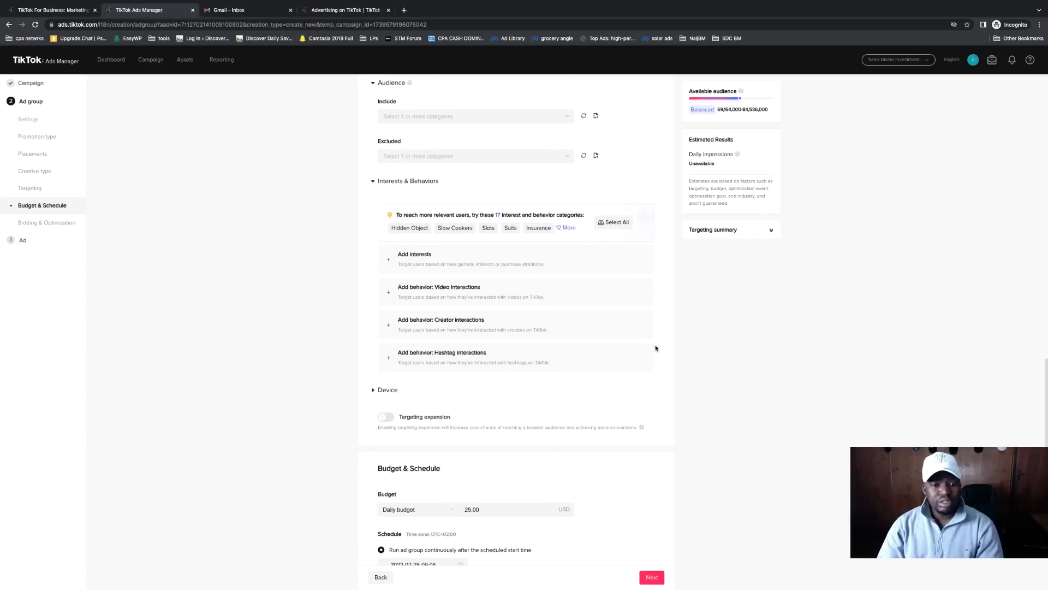
{"action": "scroll", "coordinate": [656, 348], "scroll_direction": "down", "scroll_amount": 5}
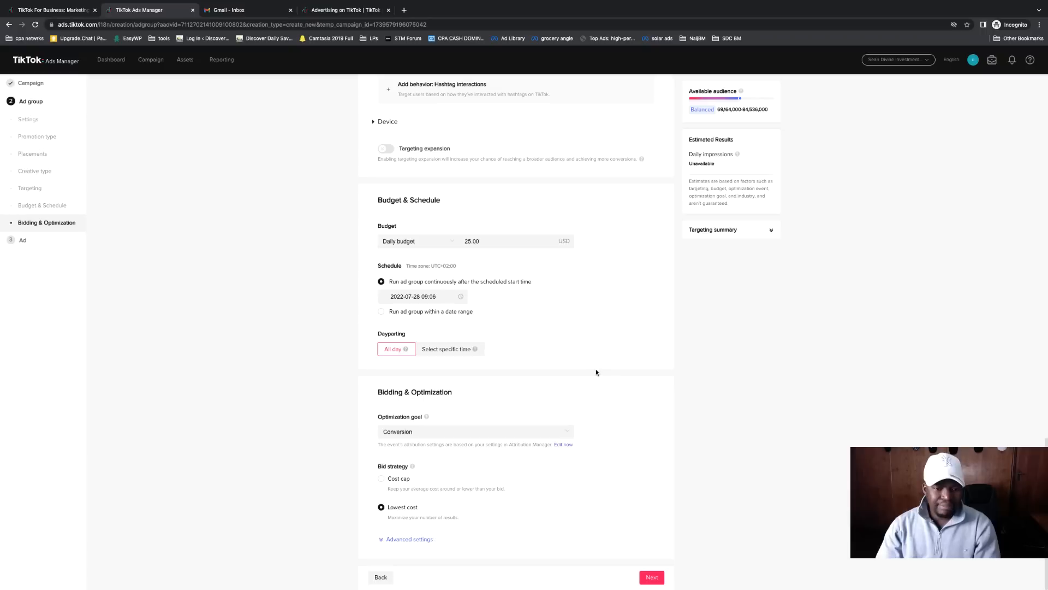
{"action": "left_click", "coordinate": [411, 543]}
{"action": "scroll", "coordinate": [503, 499], "scroll_direction": "down", "scroll_amount": 2}
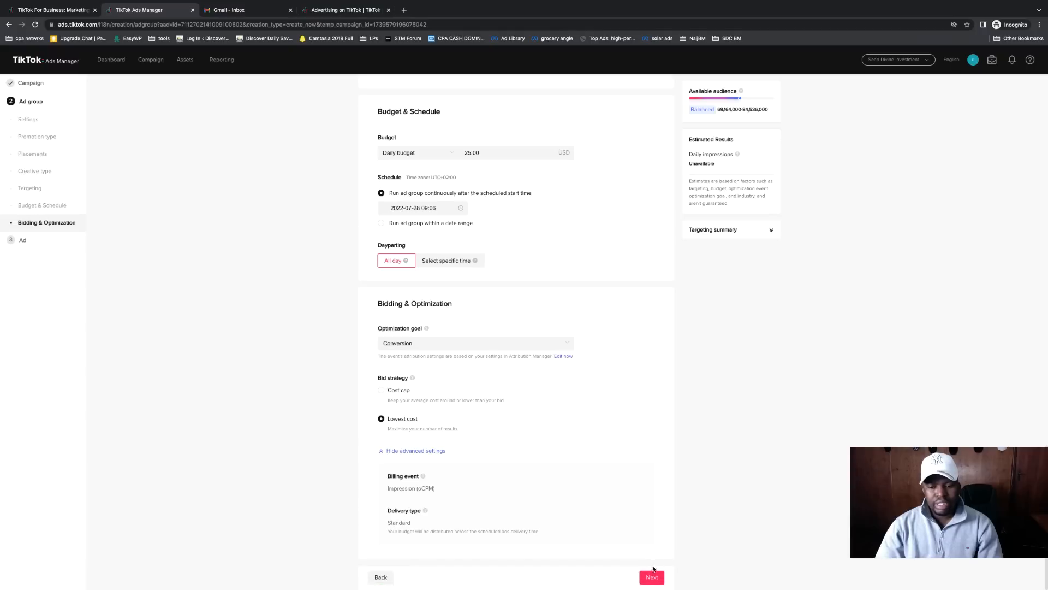
Step: Proceed from the ad group to the ad level and name the ad "2 videos"
{"action": "left_click", "coordinate": [652, 576]}
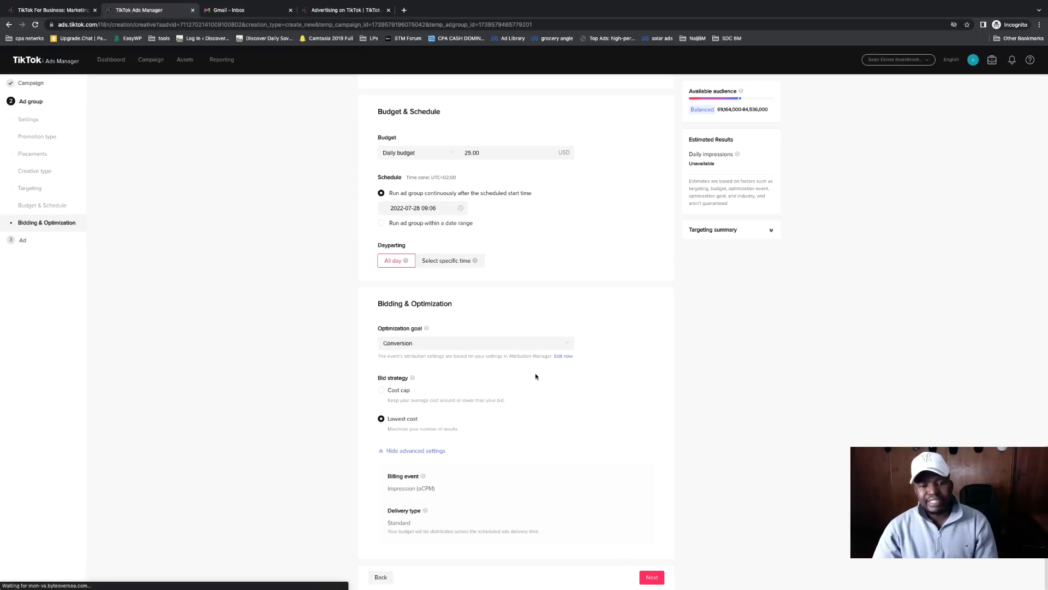
{"action": "scroll", "coordinate": [536, 375], "scroll_direction": "up", "scroll_amount": 15}
{"action": "scroll", "coordinate": [536, 377], "scroll_direction": "up", "scroll_amount": 10}
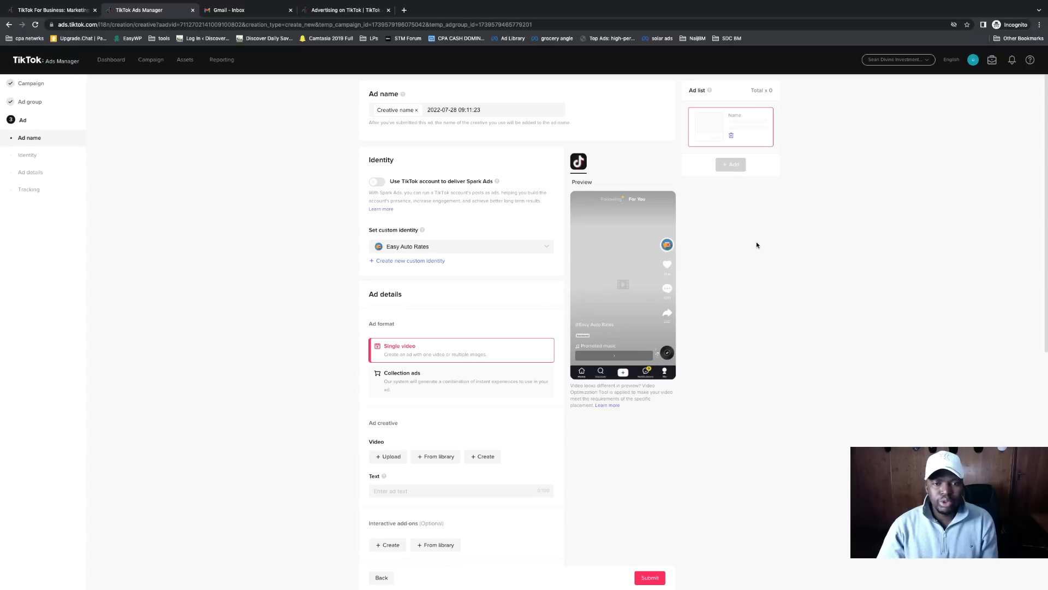
{"action": "triple_click", "coordinate": [480, 110]}
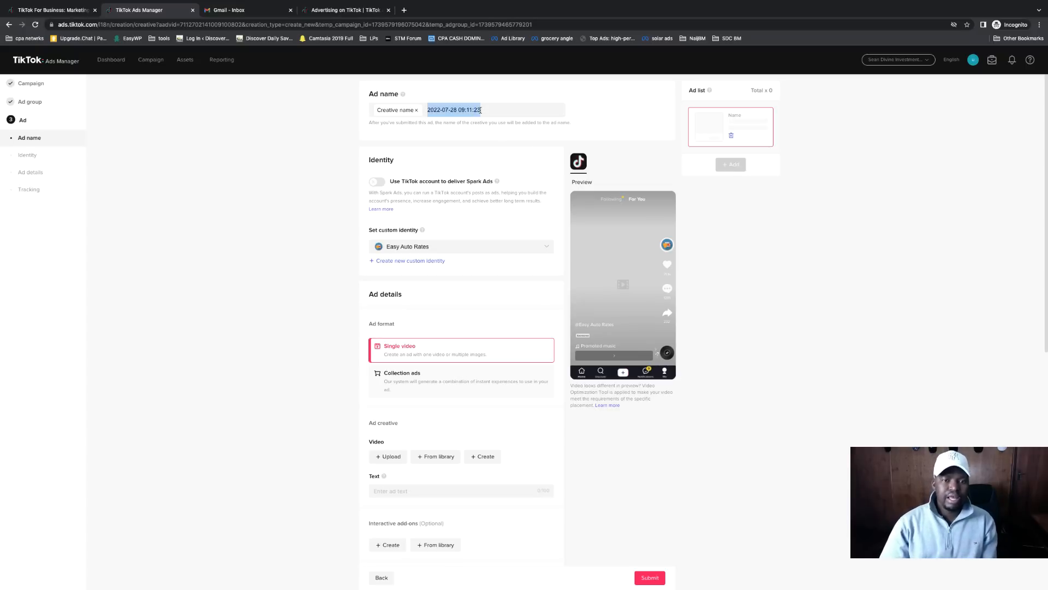
{"action": "type", "text": "2 videos"}
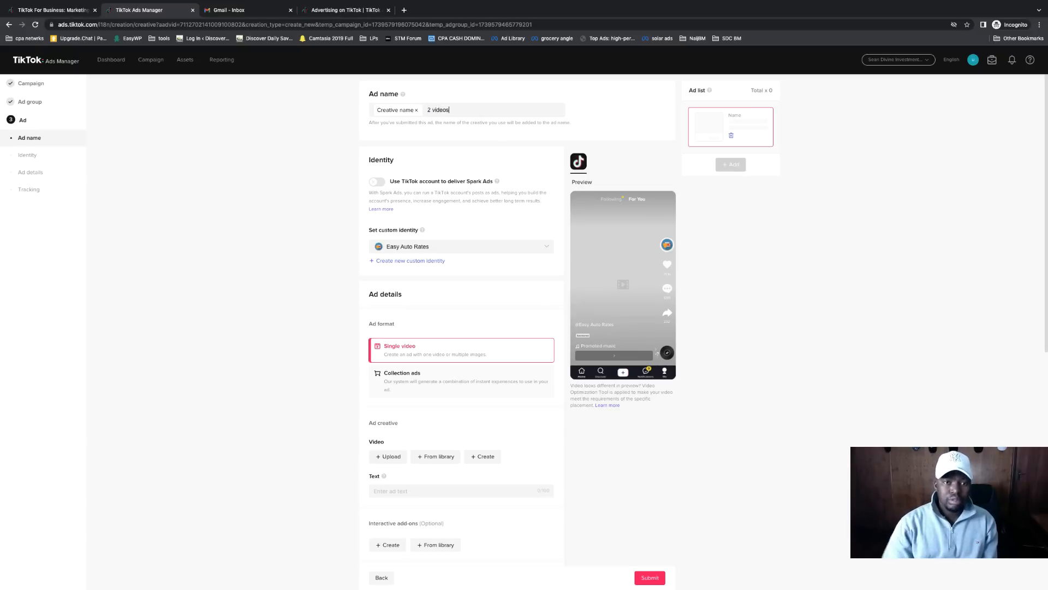
Step: Preview both auto insurance videos in Downloads and add "auto insurance smart financial.mp4" to the ad's video upload
{"action": "scroll", "coordinate": [860, 322], "scroll_direction": "down", "scroll_amount": 3}
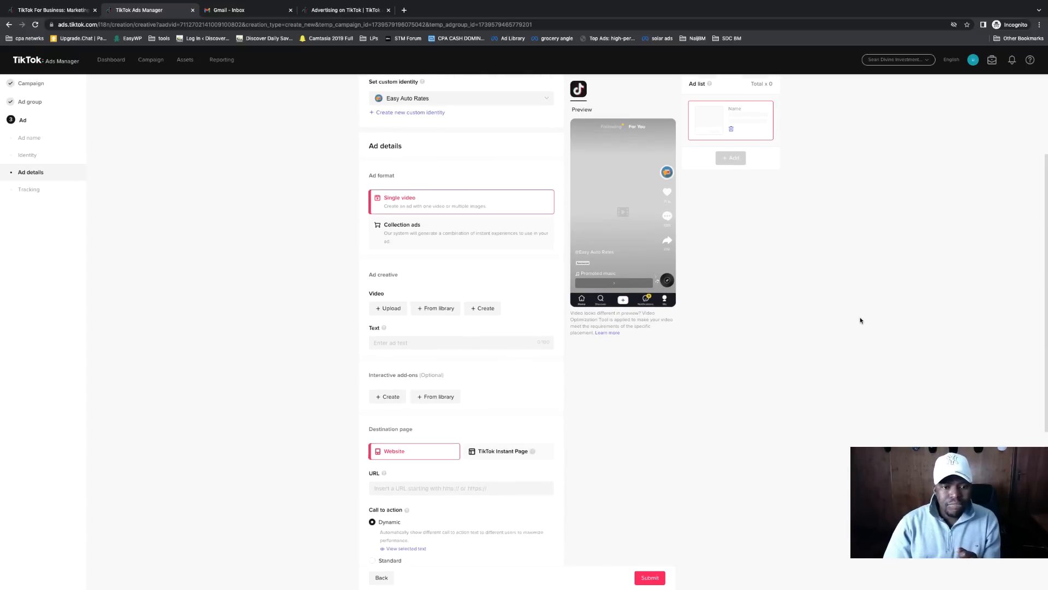
{"action": "left_click", "coordinate": [389, 332]}
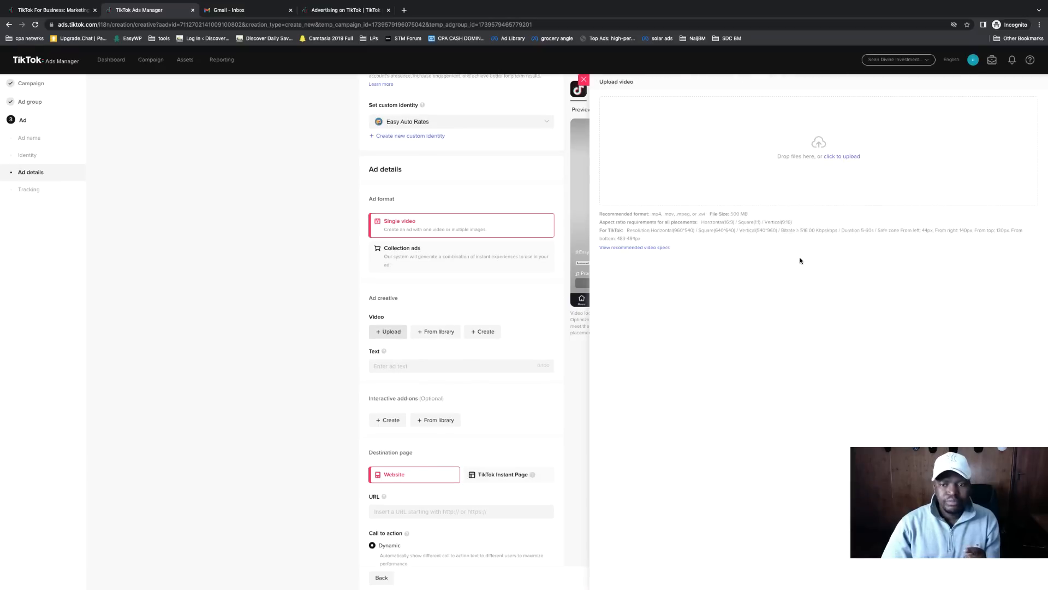
{"action": "left_click", "coordinate": [850, 159]}
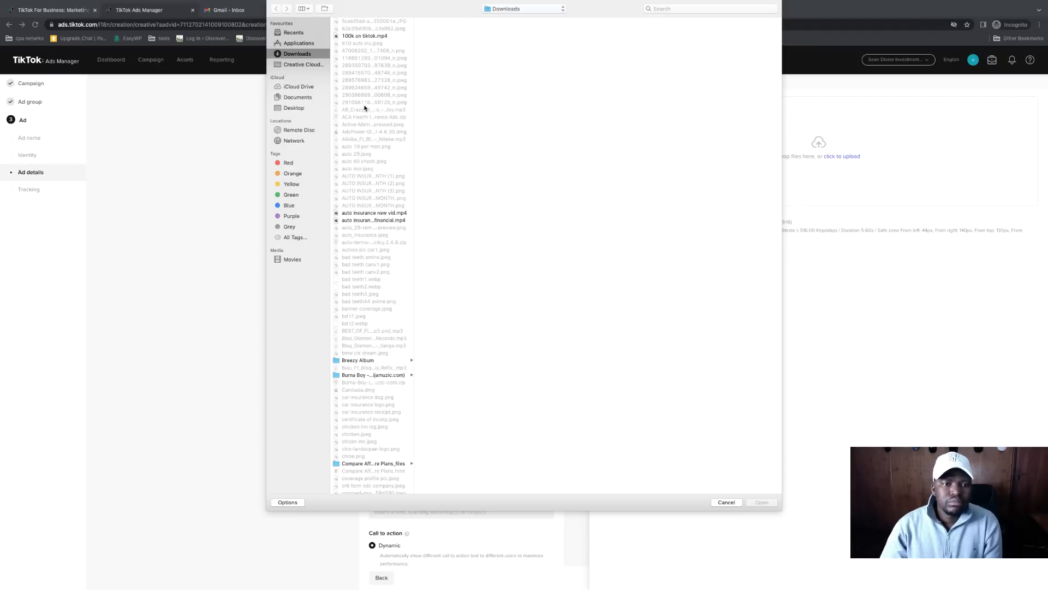
{"action": "left_click", "coordinate": [381, 214]}
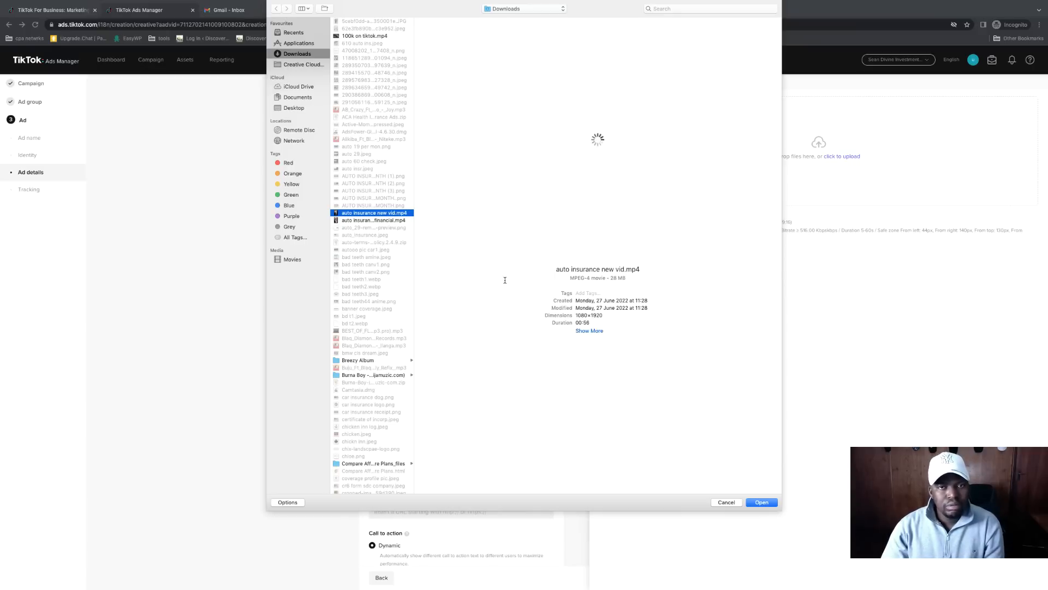
{"action": "left_click", "coordinate": [364, 221]}
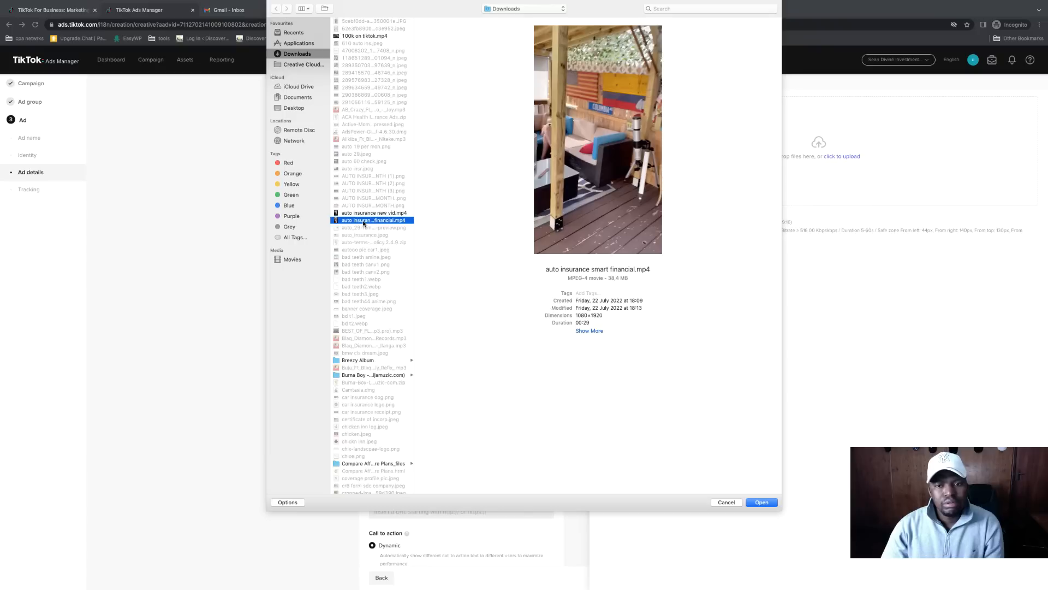
{"action": "left_click", "coordinate": [598, 140]}
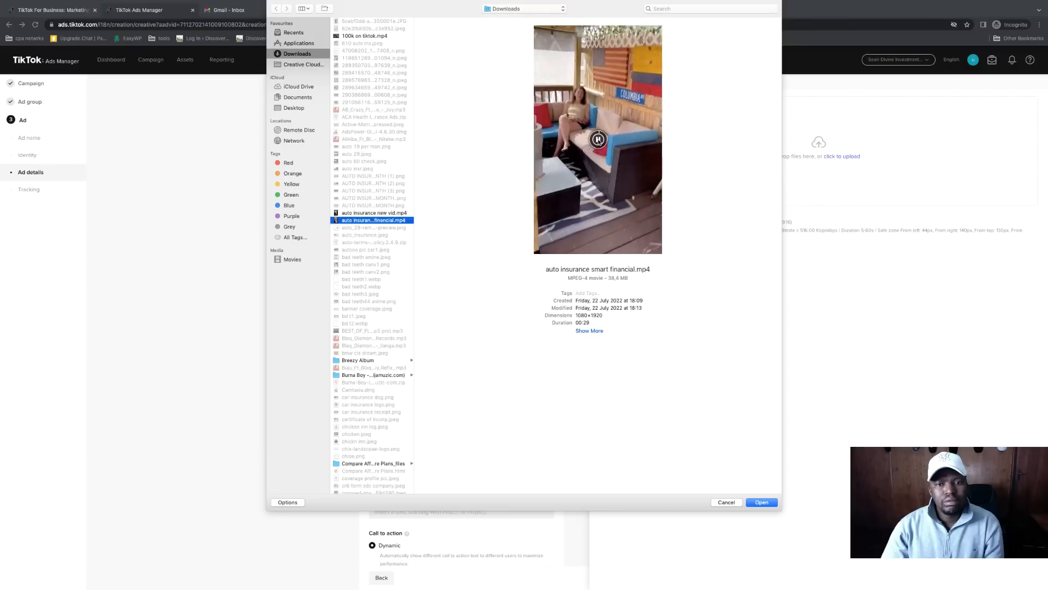
{"action": "left_click", "coordinate": [365, 213]}
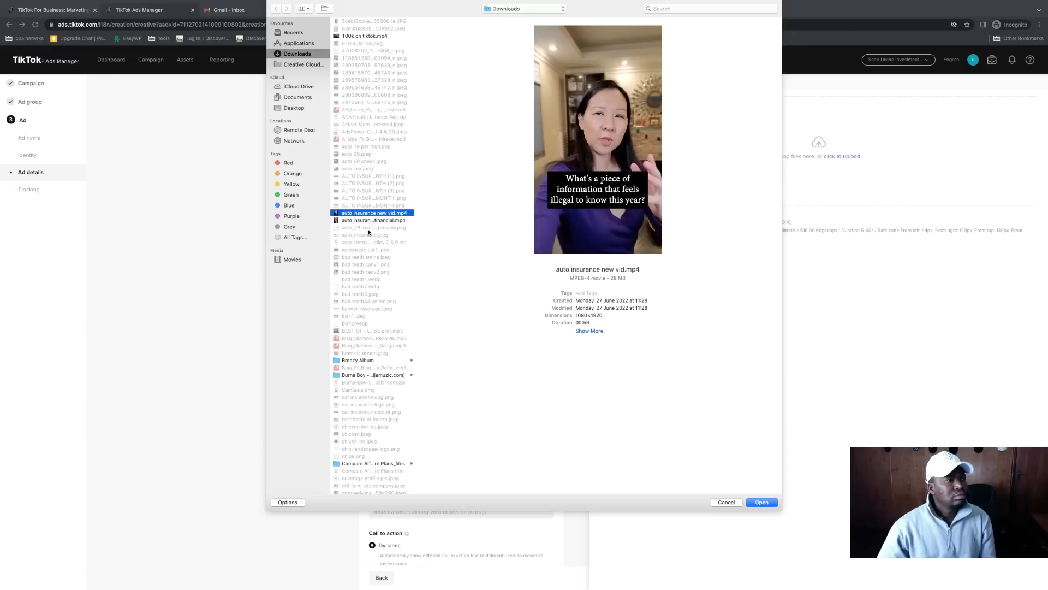
{"action": "left_click", "coordinate": [372, 220]}
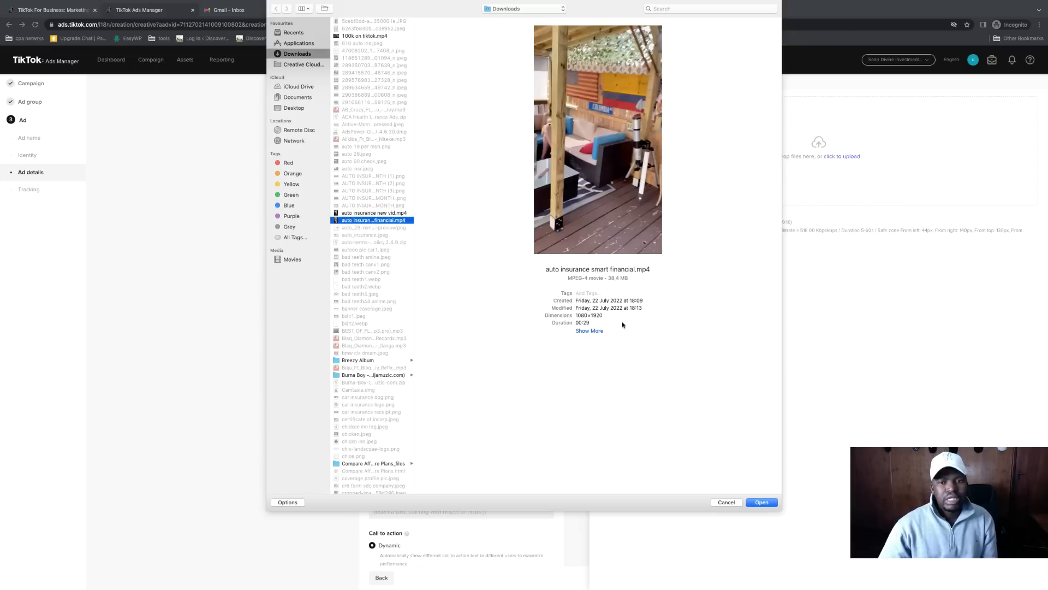
{"action": "left_click", "coordinate": [762, 502]}
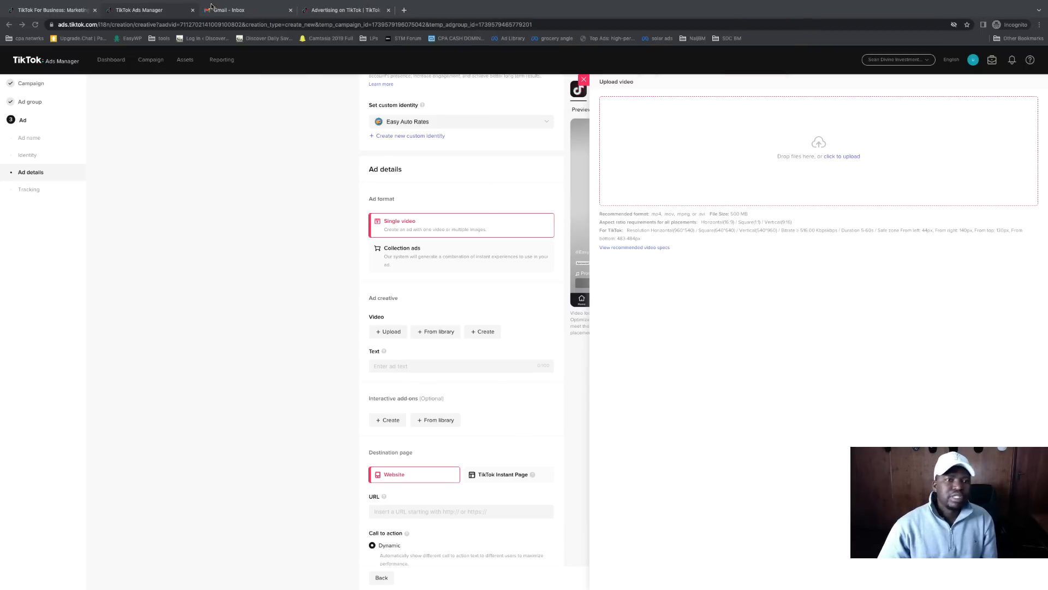
Step: In the existing campaign open in the other browser tab, list its ads and compare them by conversions and CPA
{"action": "left_click", "coordinate": [332, 11]}
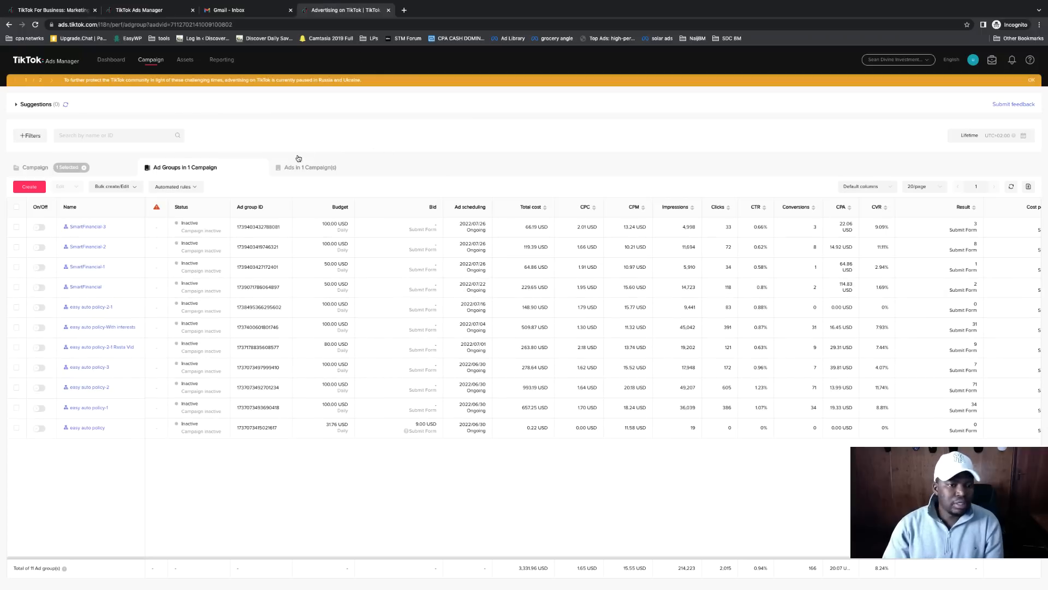
{"action": "left_click", "coordinate": [295, 172]}
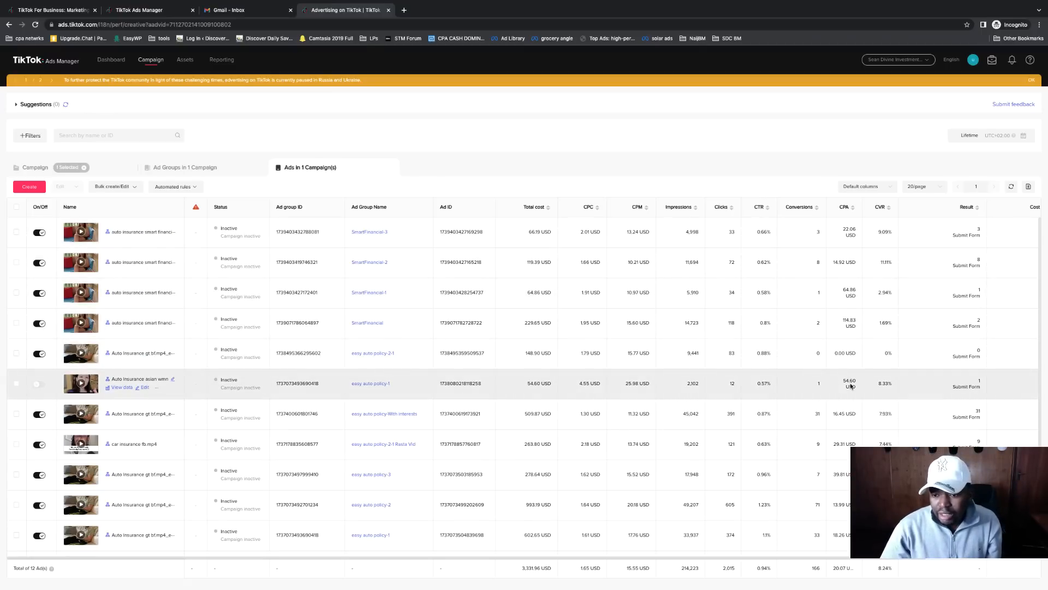
{"action": "scroll", "coordinate": [850, 386], "scroll_direction": "down", "scroll_amount": 1}
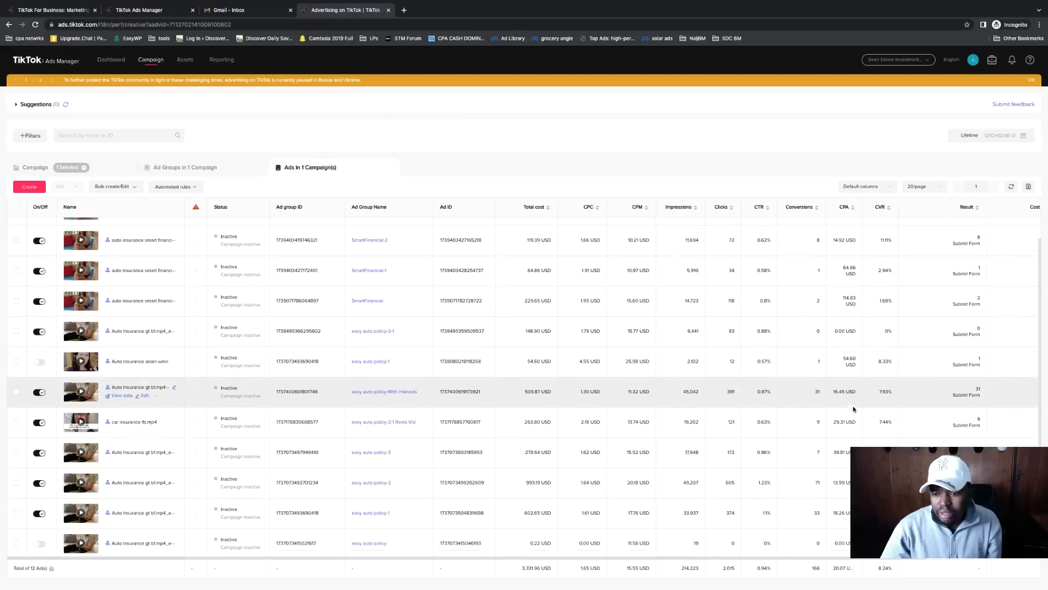
{"action": "left_click", "coordinate": [806, 210]}
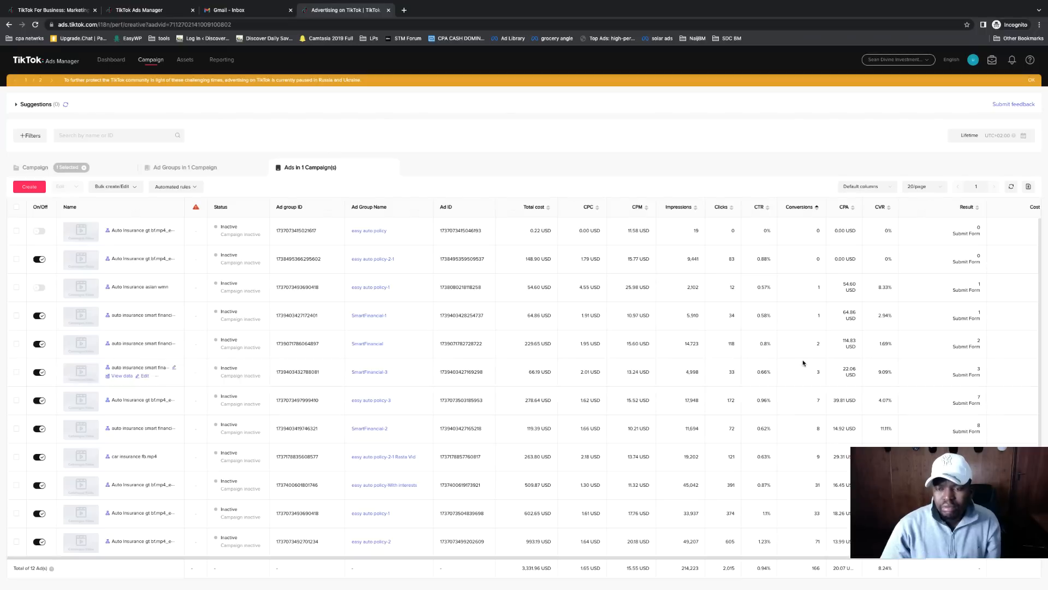
{"action": "left_click", "coordinate": [817, 208]}
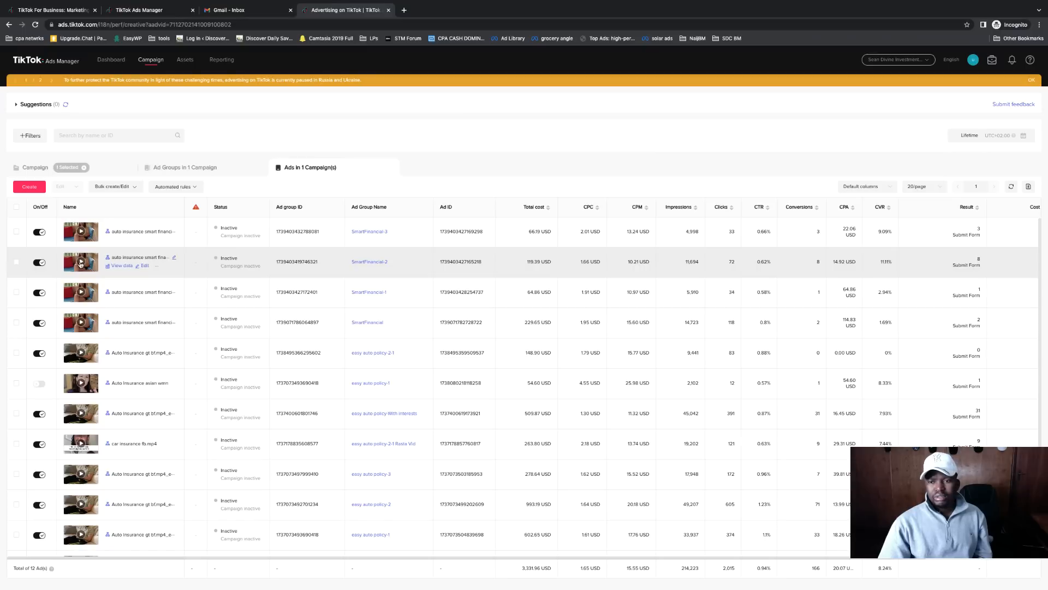
Step: Play the auto insurance smart financial ad video and review the conversions of the campaign's ads
{"action": "left_click", "coordinate": [80, 262]}
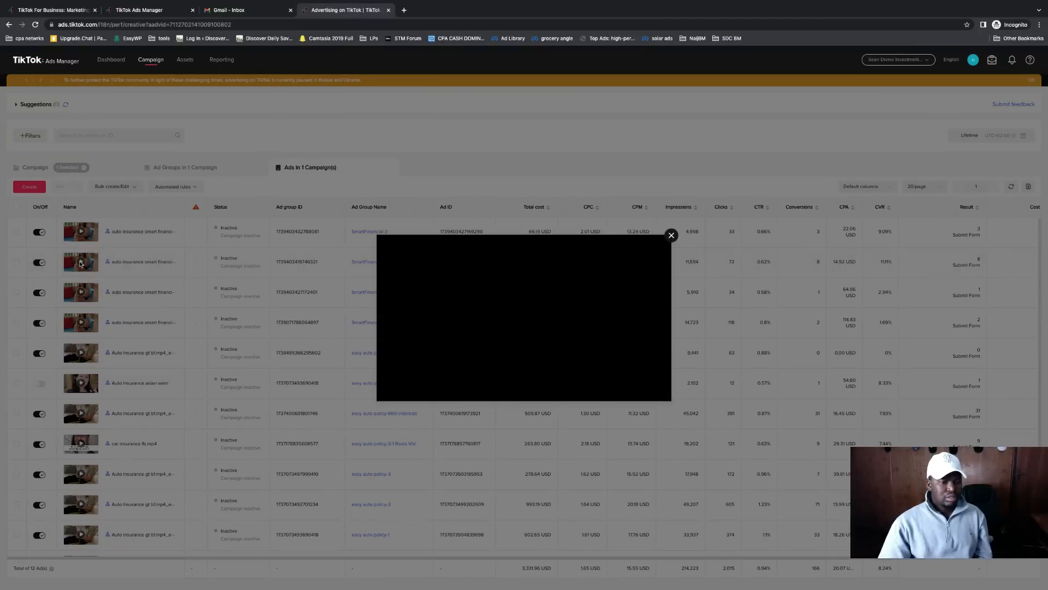
{"action": "left_click", "coordinate": [671, 236]}
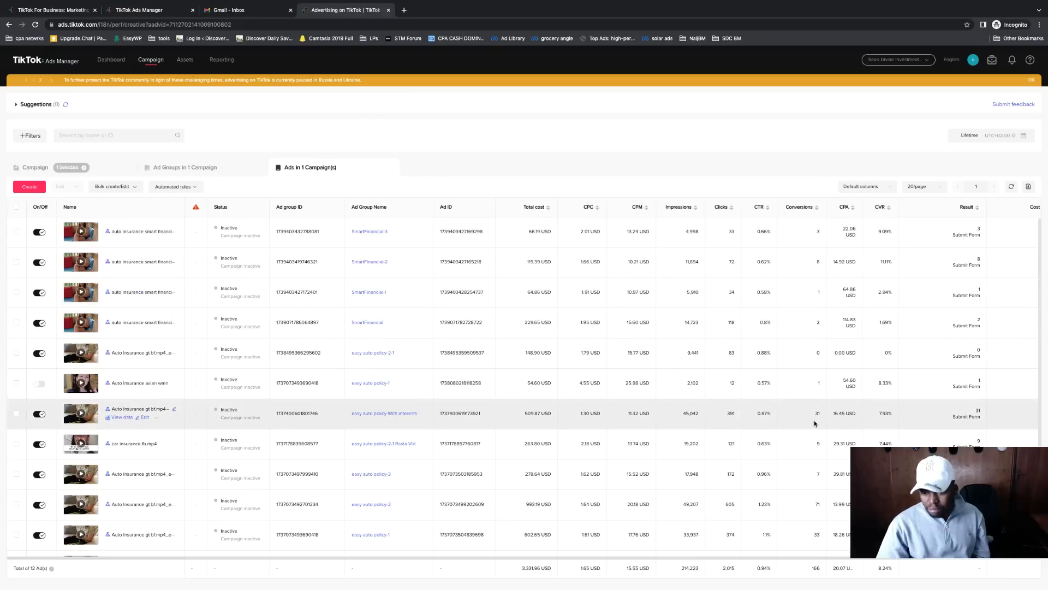
{"action": "scroll", "coordinate": [815, 423], "scroll_direction": "down", "scroll_amount": 1}
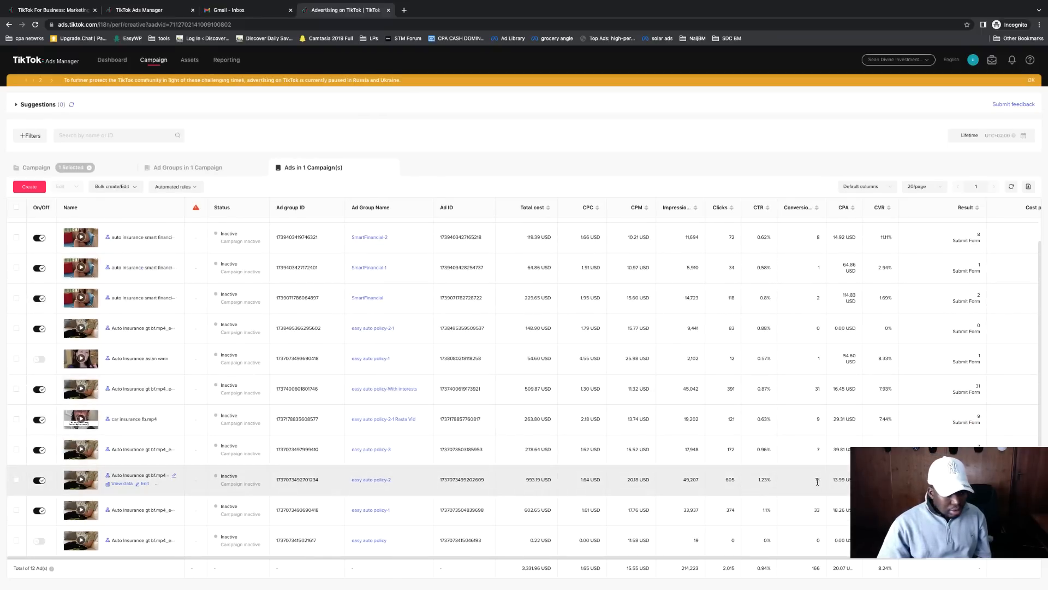
{"action": "scroll", "coordinate": [115, 308], "scroll_direction": "up", "scroll_amount": 1}
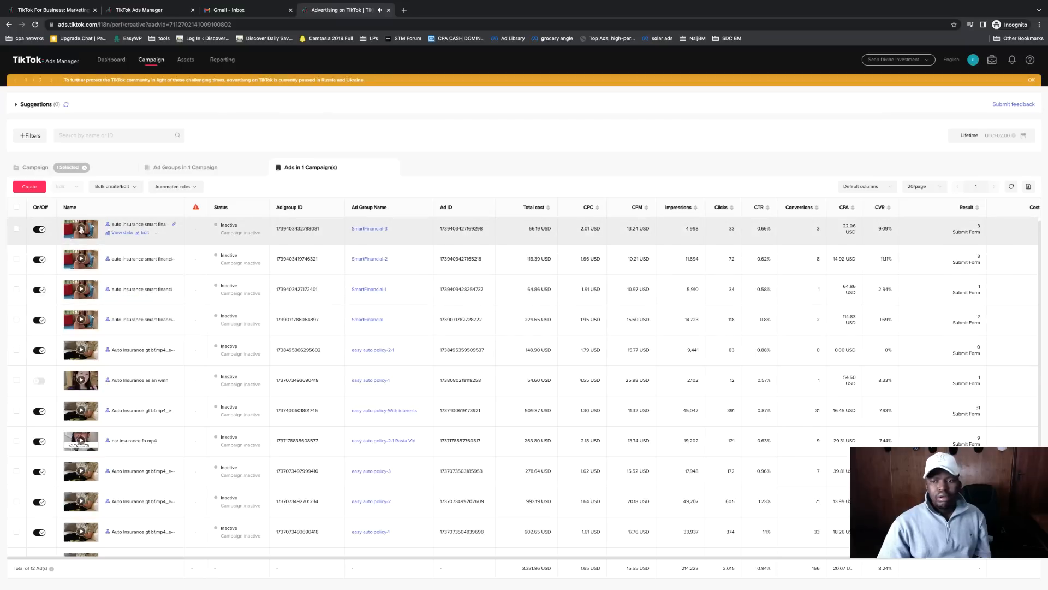
{"action": "left_click", "coordinate": [81, 229]}
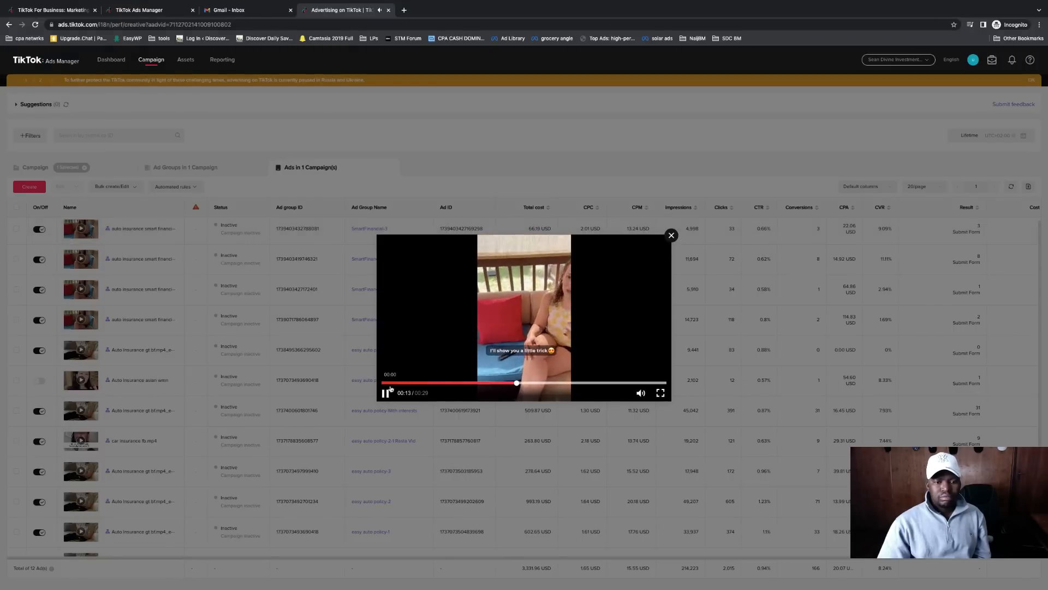
{"action": "left_click", "coordinate": [385, 393]}
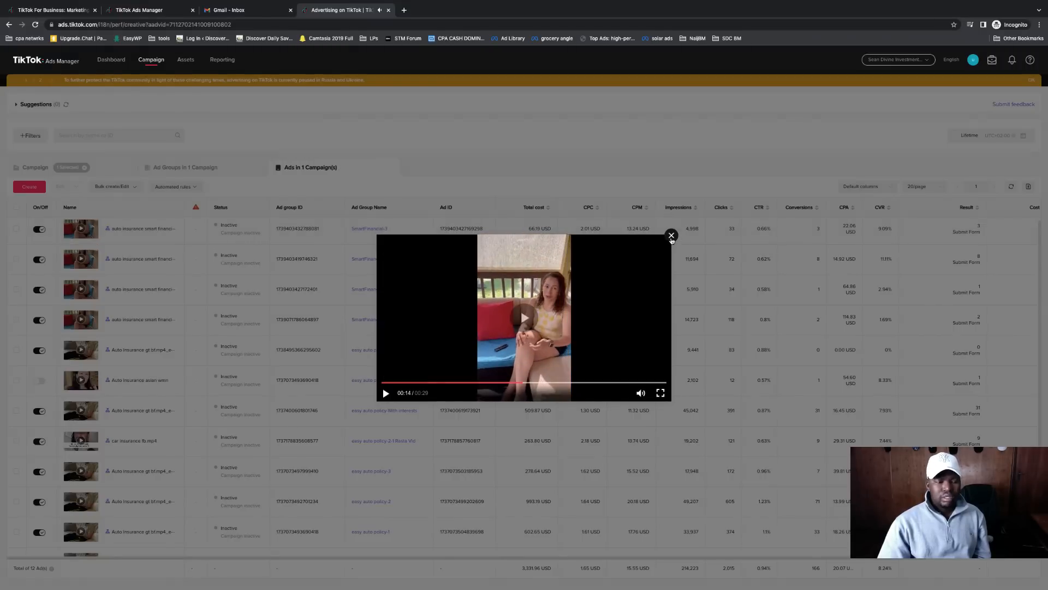
{"action": "left_click", "coordinate": [672, 237]}
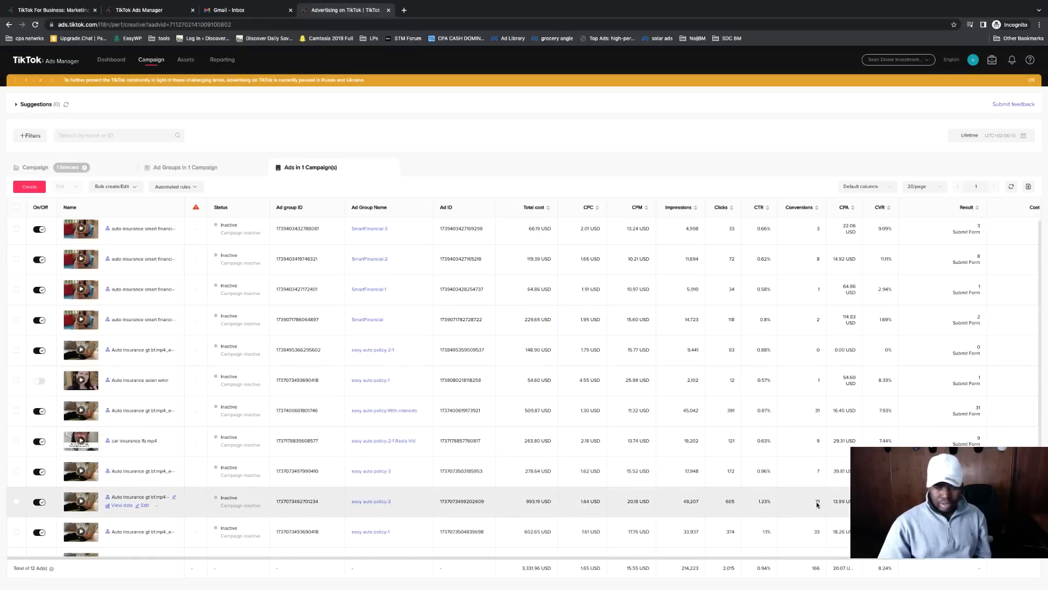
{"action": "scroll", "coordinate": [845, 514], "scroll_direction": "down", "scroll_amount": 1}
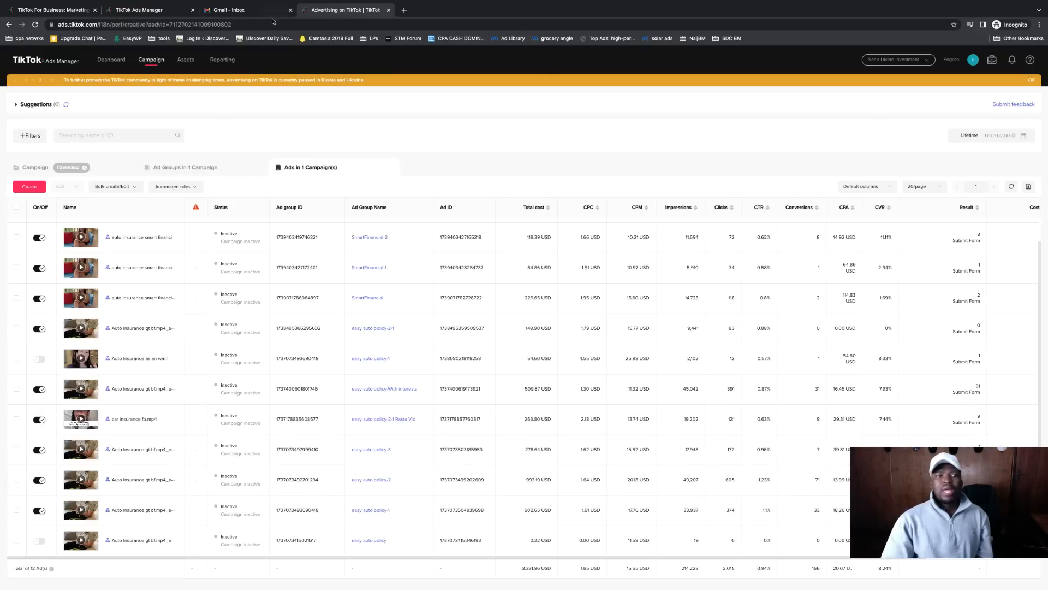
Step: Return to the ad creation page and rename the pending upload "auto insurance smart financial.mp4" to "autooo"
{"action": "left_click", "coordinate": [178, 14]}
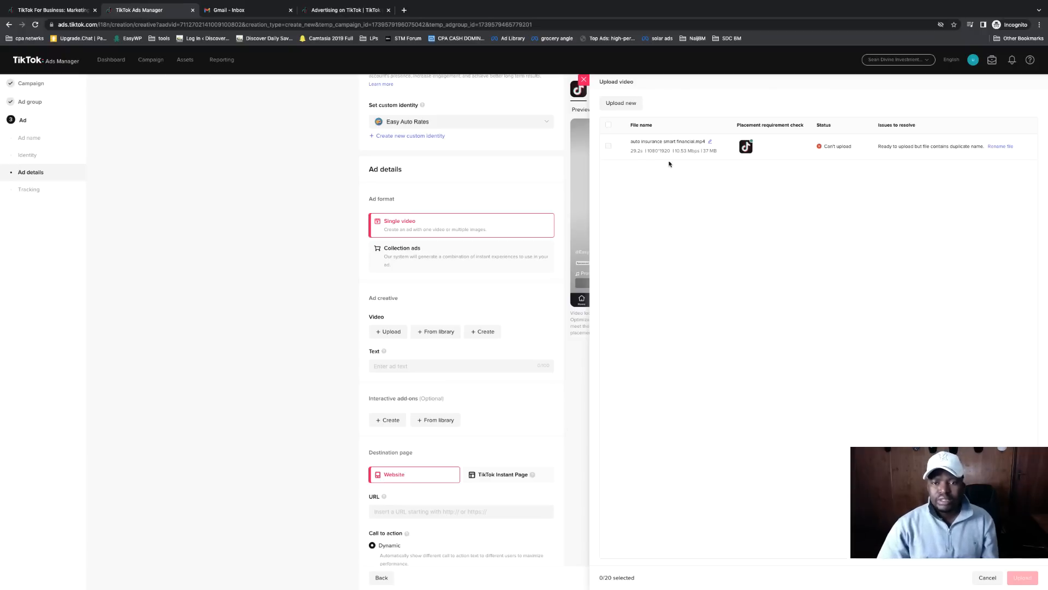
{"action": "left_click", "coordinate": [1000, 146]}
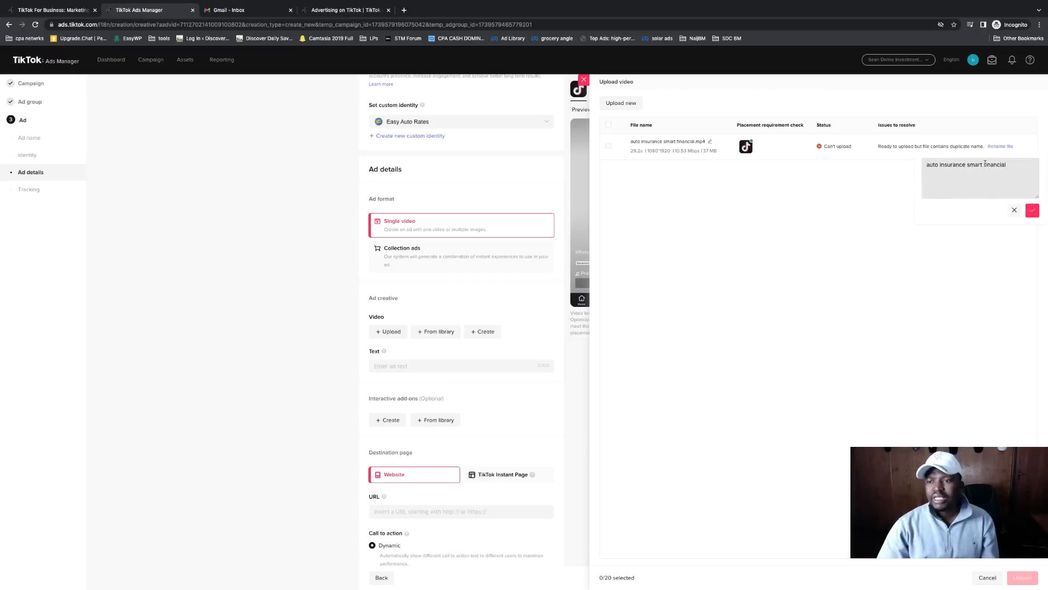
{"action": "left_click", "coordinate": [985, 164]}
{"action": "key", "text": "ctrl+a"}
{"action": "type", "text": "au"}
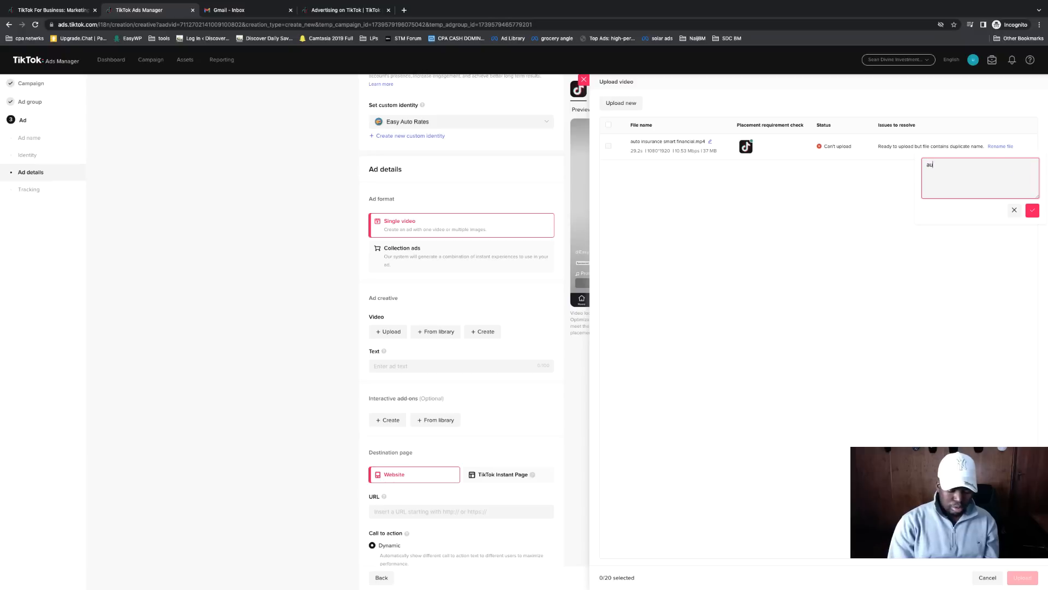
{"action": "type", "text": "tooo"}
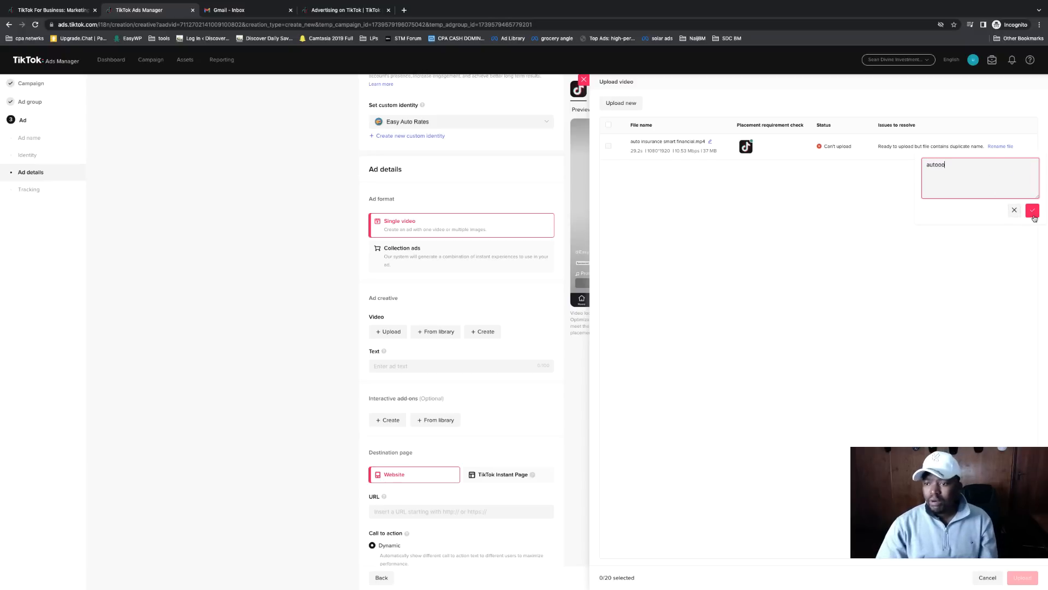
{"action": "left_click", "coordinate": [1032, 210]}
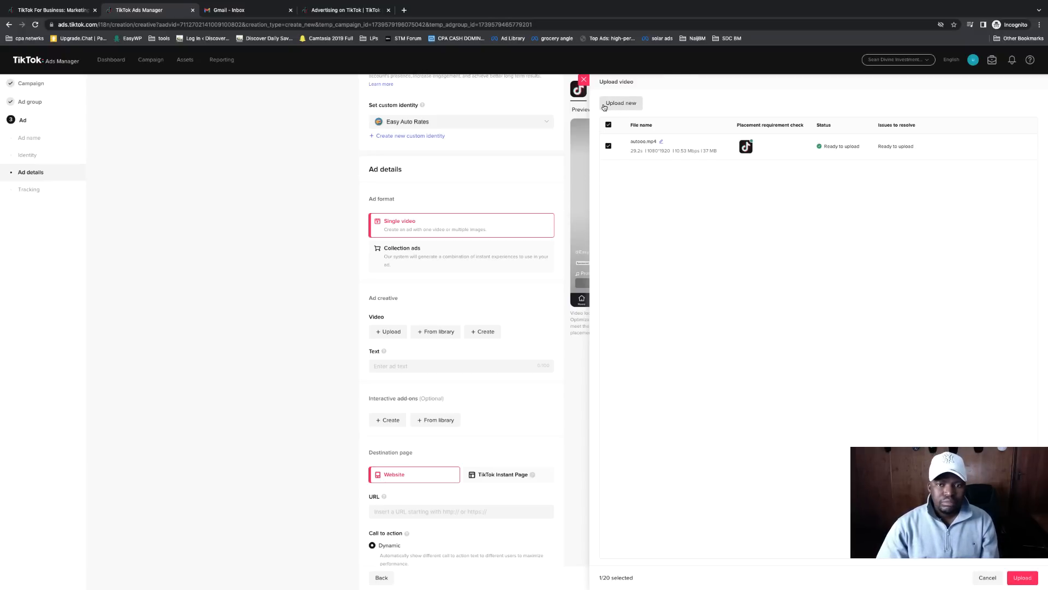
Step: Add "Auto Insurance gt bf.mp4" from the desktop's TikTok ads folder and upload it with autooo.mp4 to the ad
{"action": "left_click", "coordinate": [607, 106]}
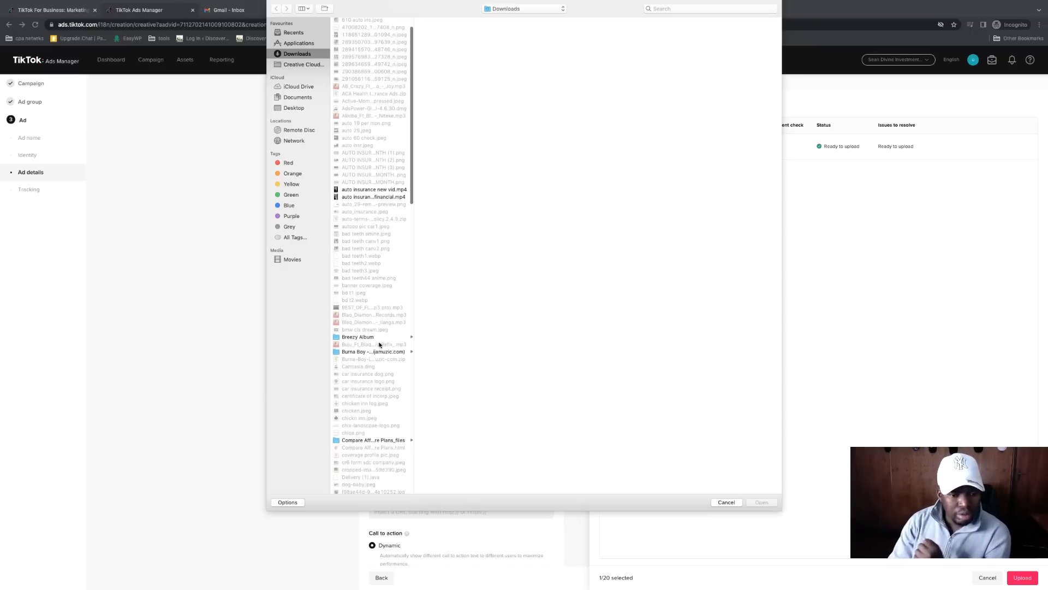
{"action": "scroll", "coordinate": [379, 344], "scroll_direction": "up", "scroll_amount": 3}
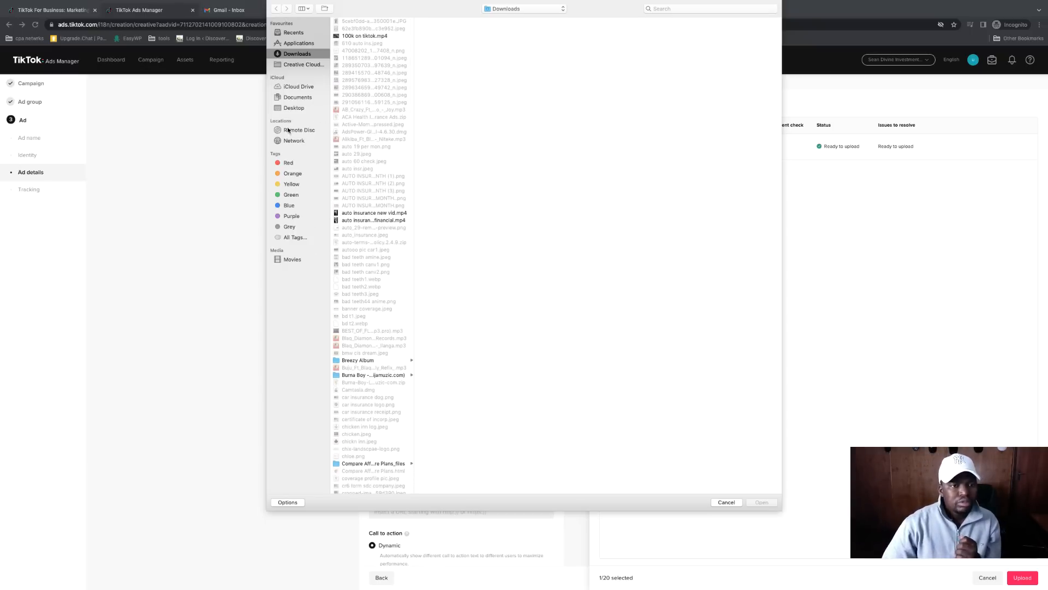
{"action": "left_click", "coordinate": [296, 108]}
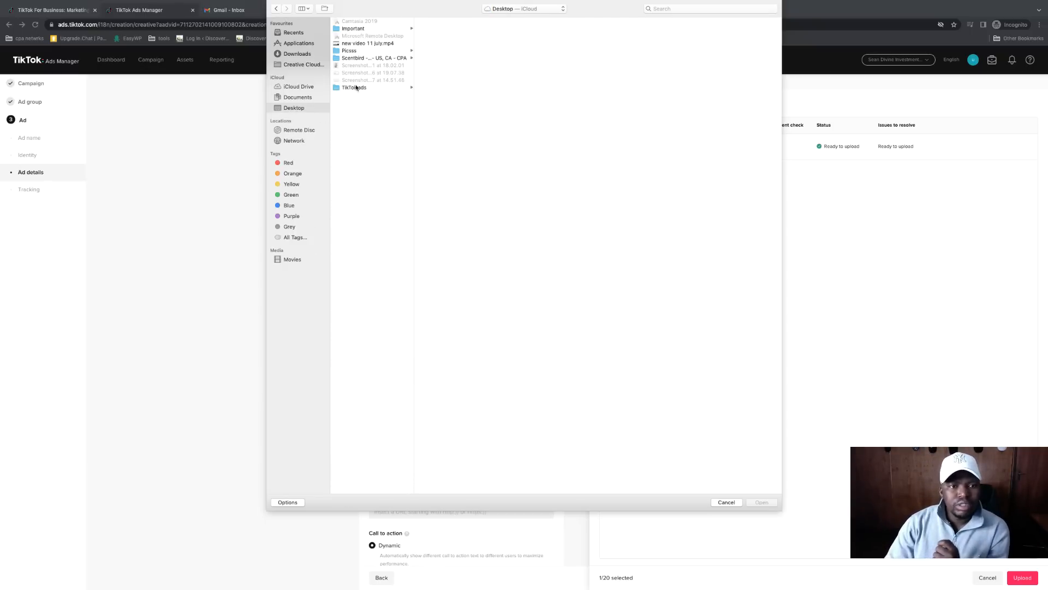
{"action": "left_click", "coordinate": [355, 88]}
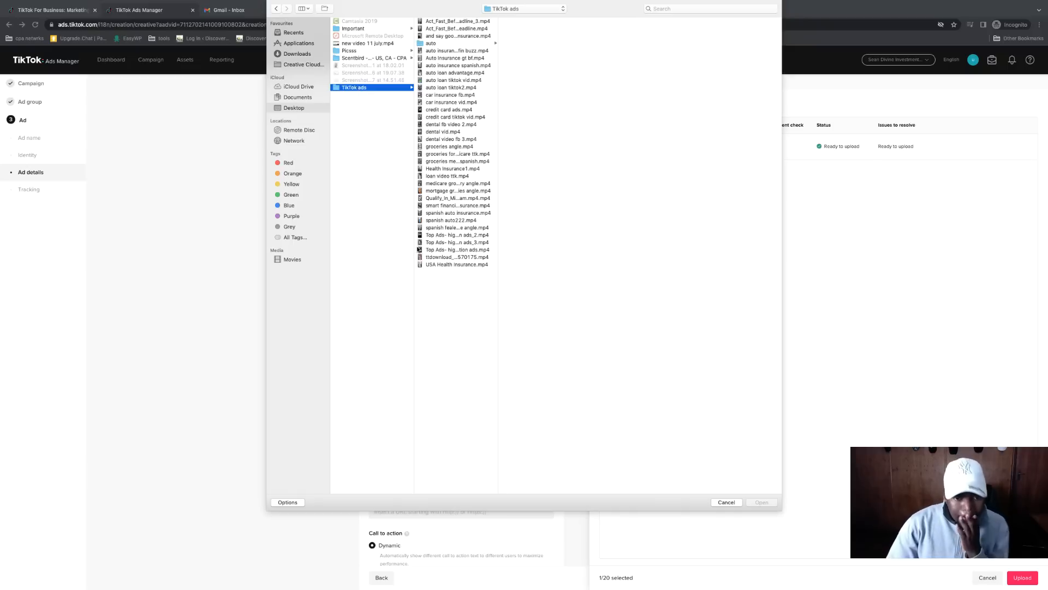
{"action": "left_click", "coordinate": [446, 51]}
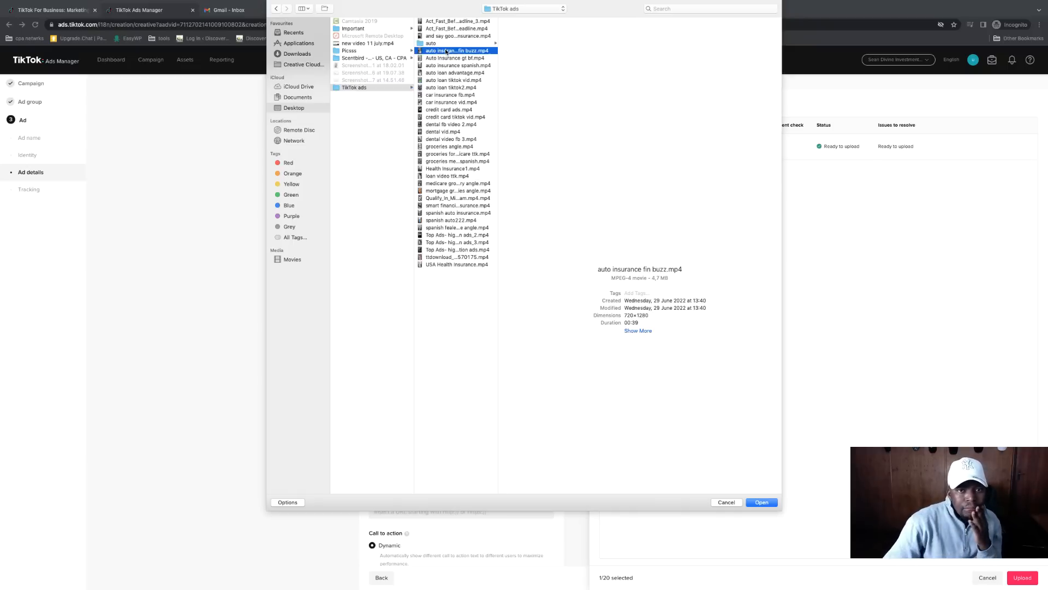
{"action": "left_click", "coordinate": [448, 58]}
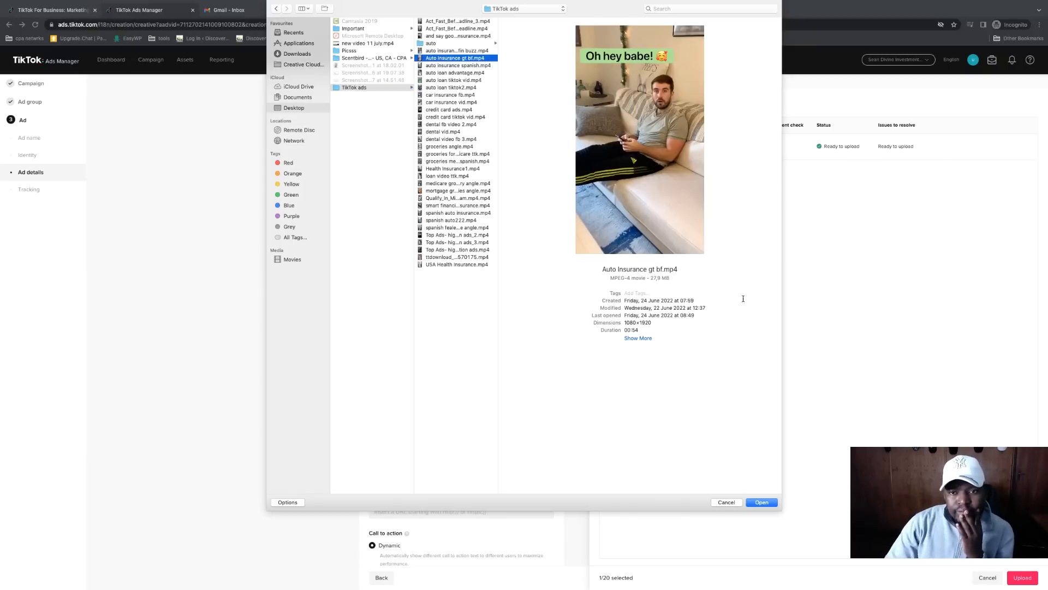
{"action": "left_click", "coordinate": [760, 501]}
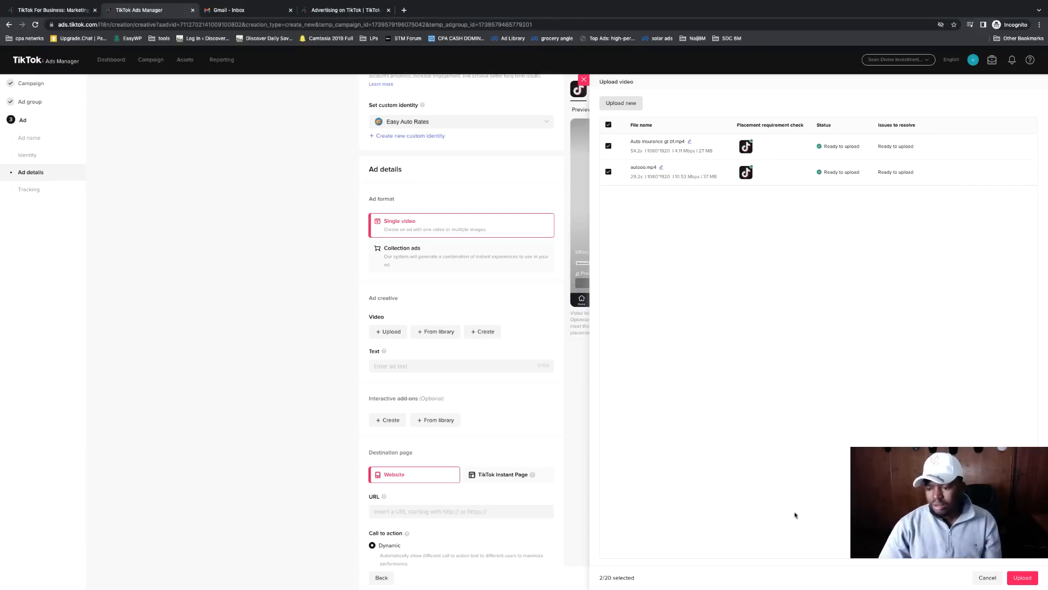
{"action": "left_click", "coordinate": [1024, 577]}
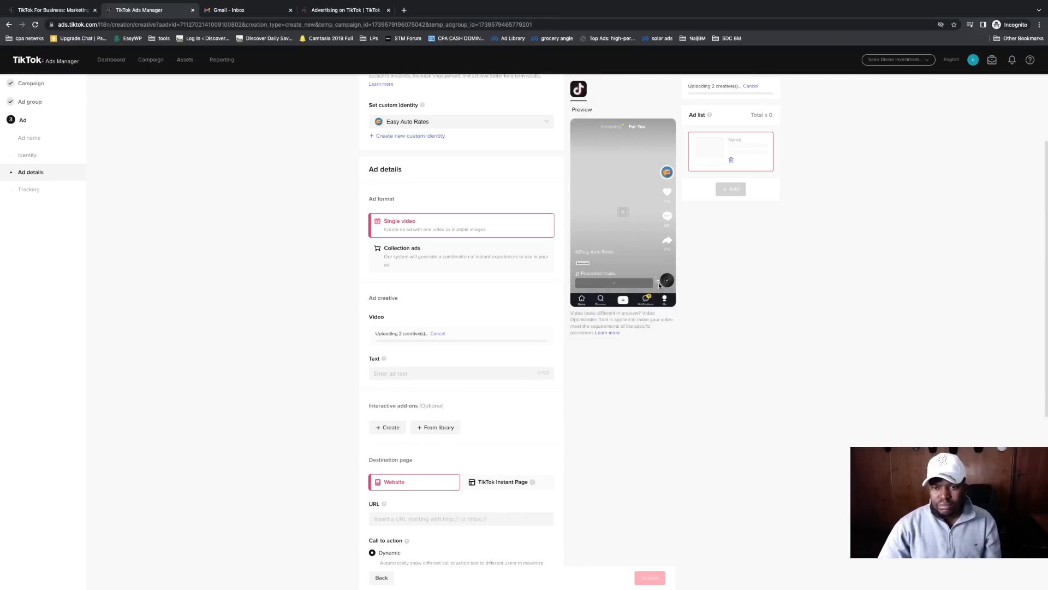
Step: Enter "Swipe Left to check Eligibility" as the ad text for the first video
{"action": "left_click", "coordinate": [403, 372]}
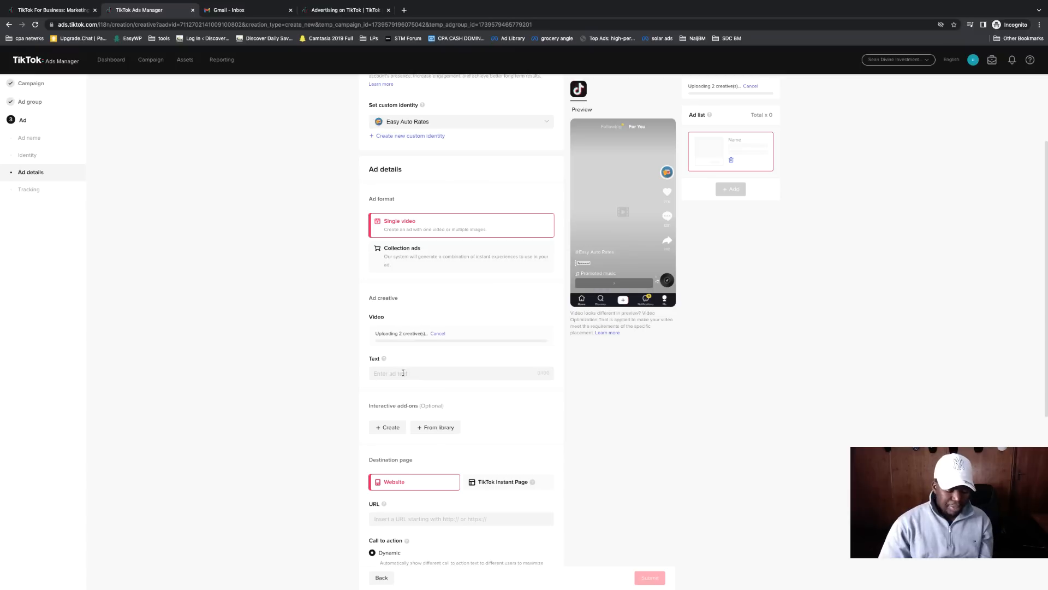
{"action": "type", "text": "Swip"}
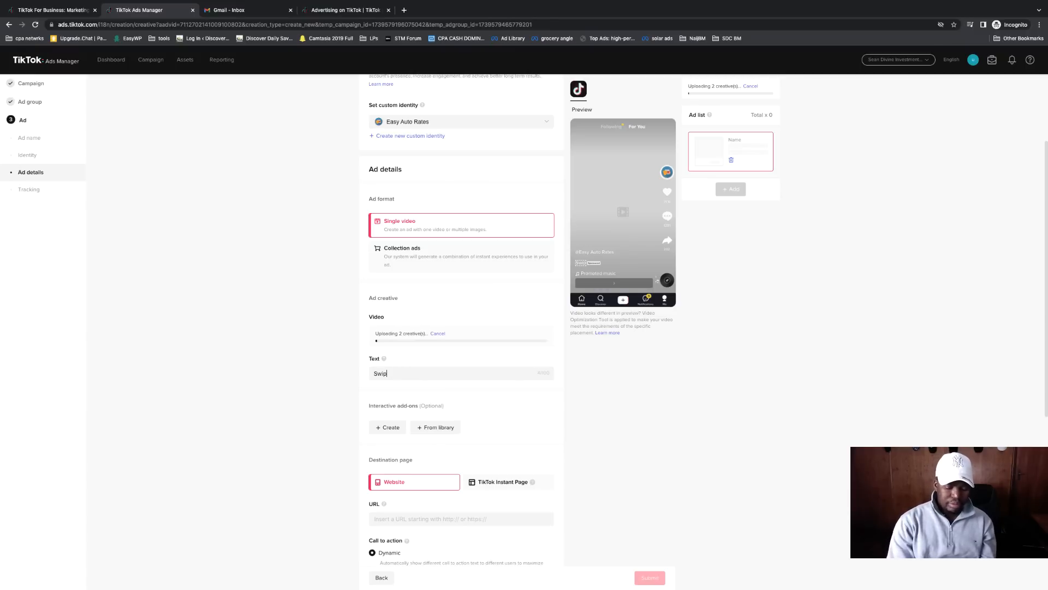
{"action": "type", "text": "e left t"}
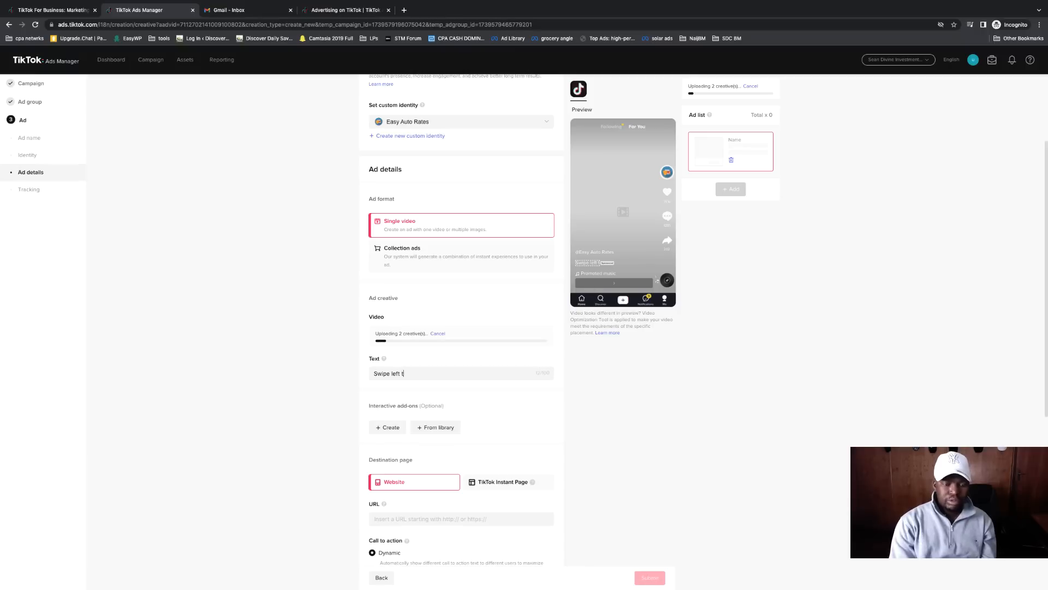
{"action": "type", "text": "o check Eligibility"}
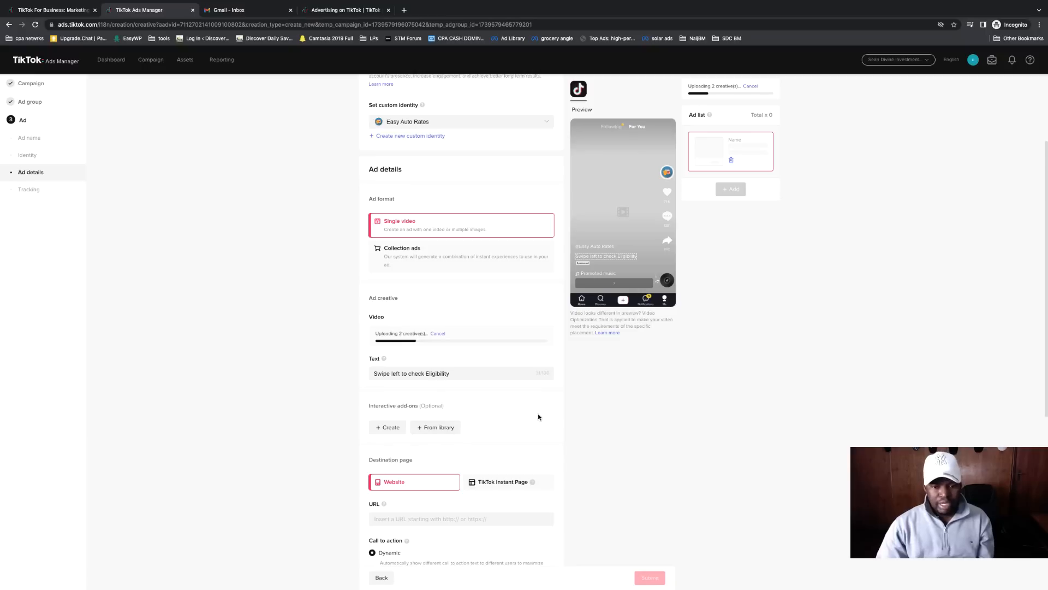
{"action": "left_click", "coordinate": [571, 399]}
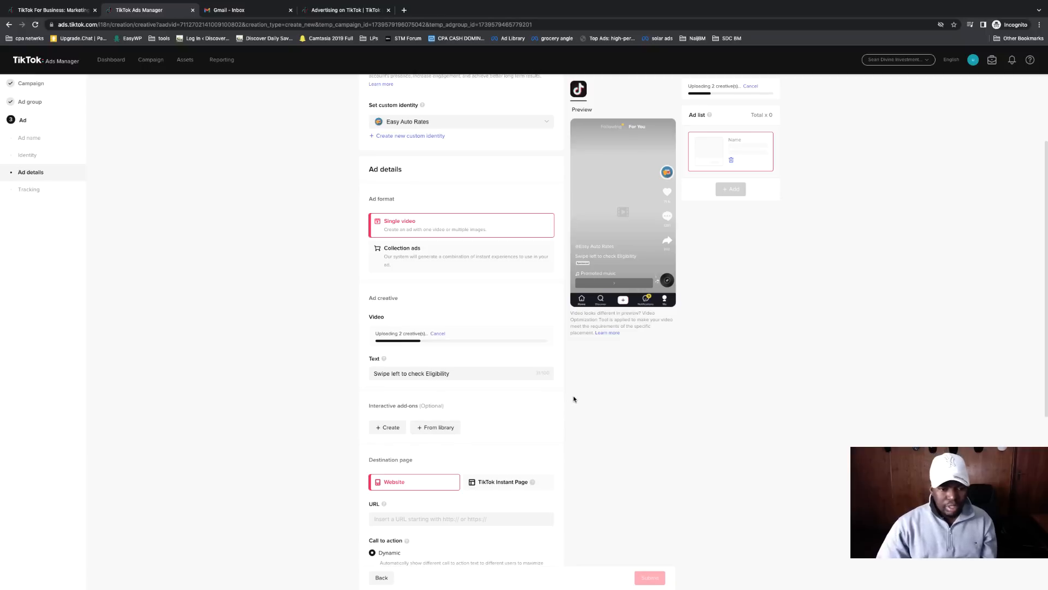
{"action": "left_click", "coordinate": [393, 373]}
{"action": "type", "text": "L"}
{"action": "key", "text": "Delete"}
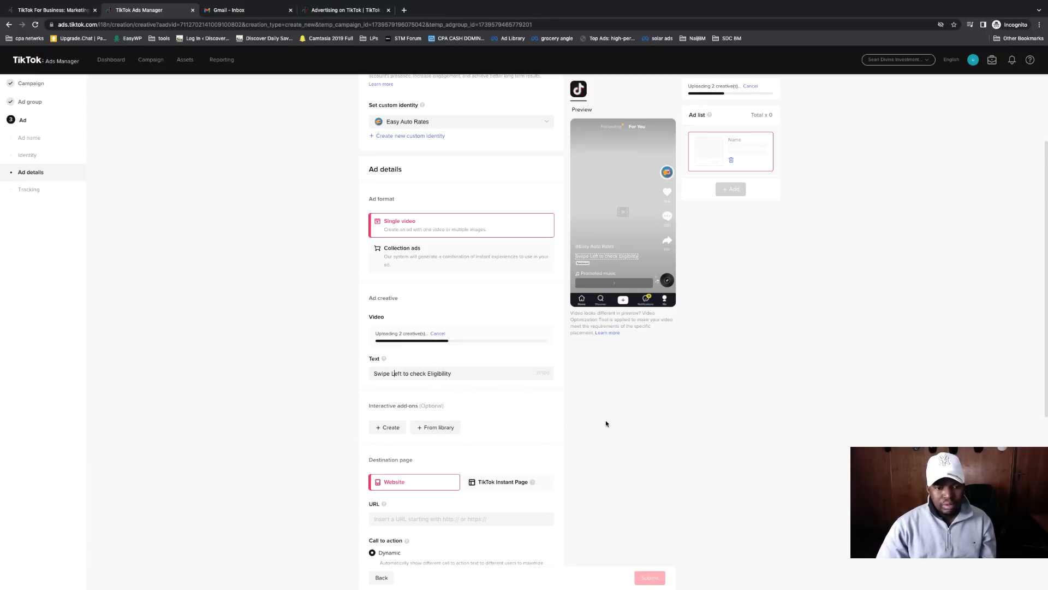
{"action": "scroll", "coordinate": [565, 423], "scroll_direction": "down", "scroll_amount": 2}
{"action": "left_click", "coordinate": [463, 370]}
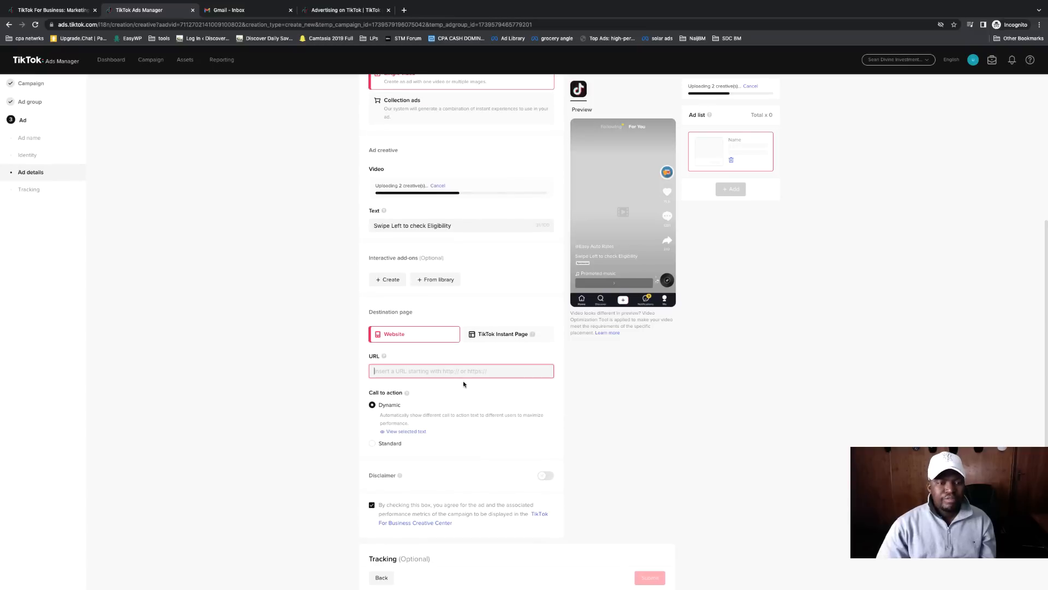
{"action": "left_click", "coordinate": [24, 13]}
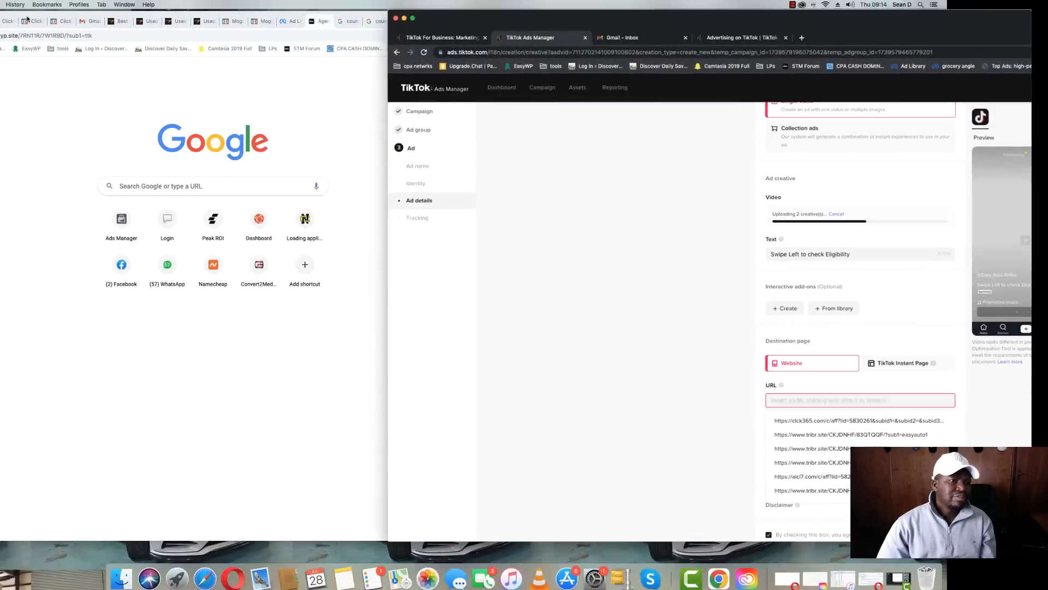
{"action": "left_click", "coordinate": [228, 36]}
{"action": "type", "text": "https://www.esuyp.site/7RN11R/7W1R9D/?sub1=ttk"}
{"action": "key", "text": "super+a"}
{"action": "key", "text": "super+c"}
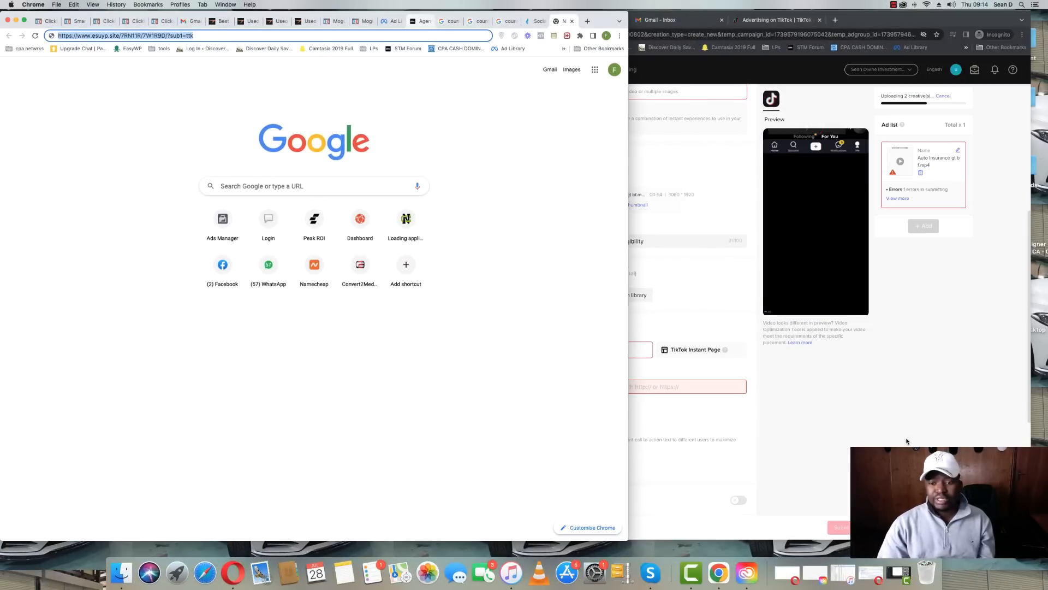
{"action": "left_click", "coordinate": [829, 407]}
{"action": "left_click", "coordinate": [596, 385]}
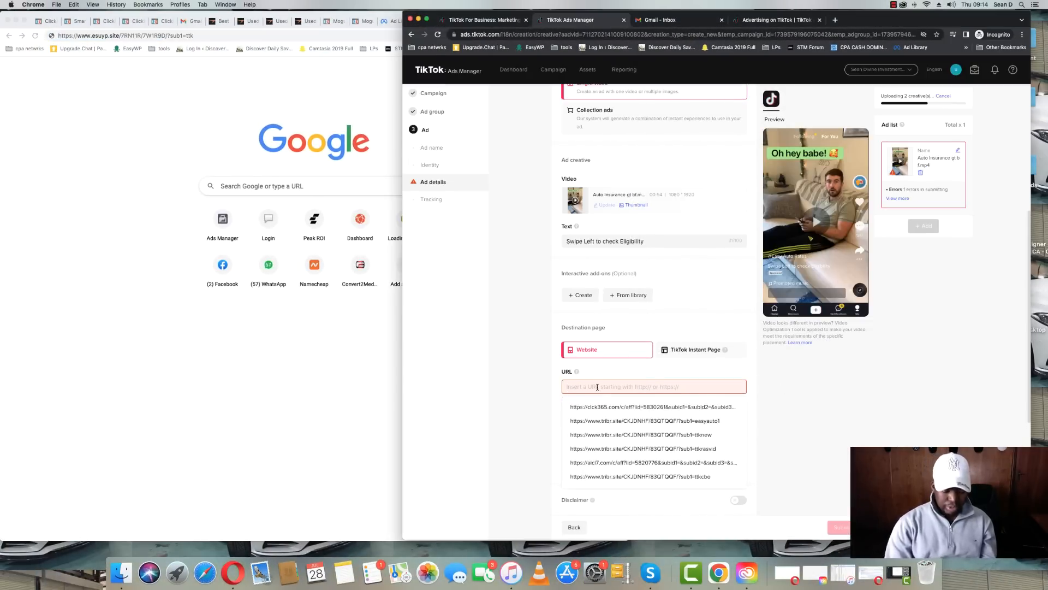
{"action": "key", "text": "super+v"}
{"action": "left_click", "coordinate": [797, 393]}
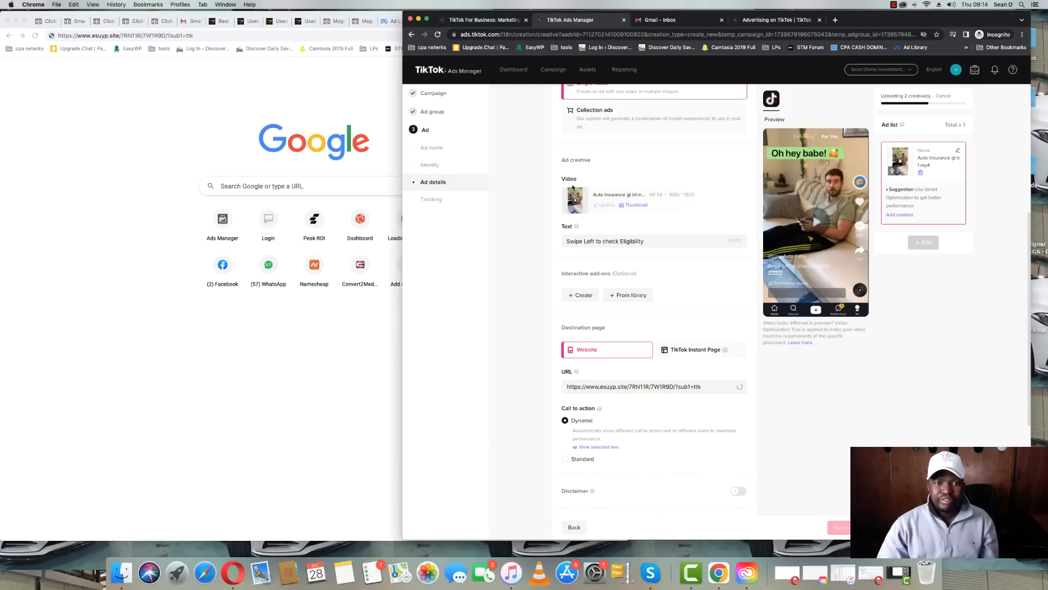
{"action": "left_click", "coordinate": [428, 19]}
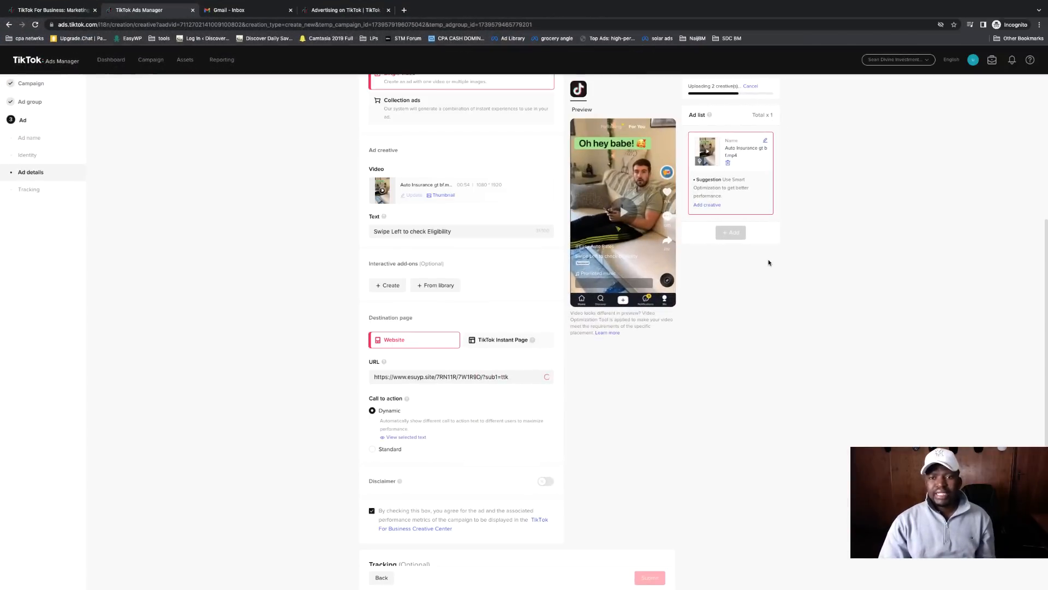
Step: Check the existing campaign's ads and ad groups in the other browser tab, and return to the ad creation page
{"action": "left_click", "coordinate": [344, 10]}
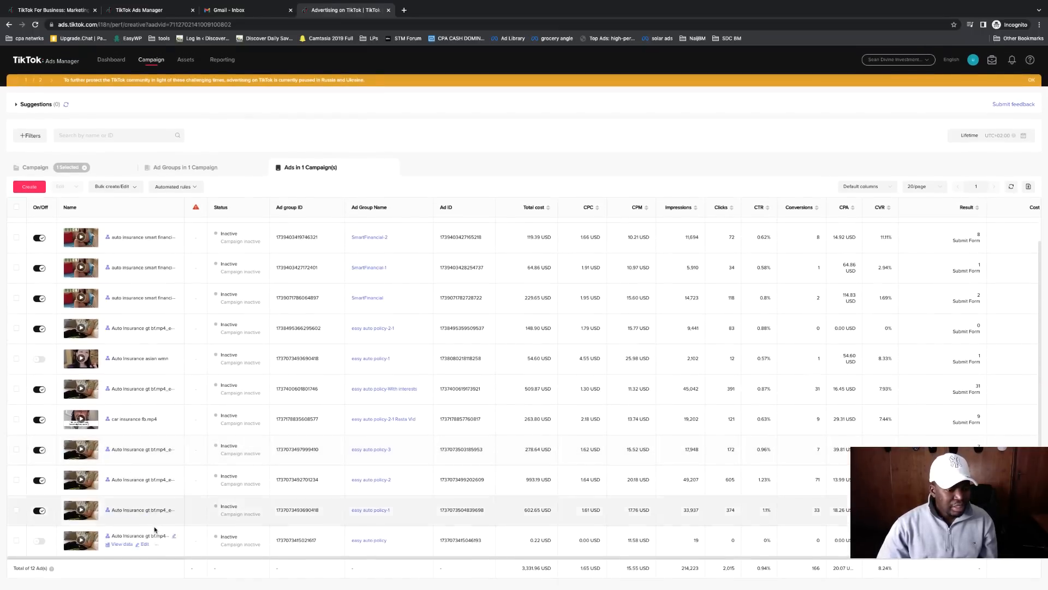
{"action": "left_click", "coordinate": [220, 171]}
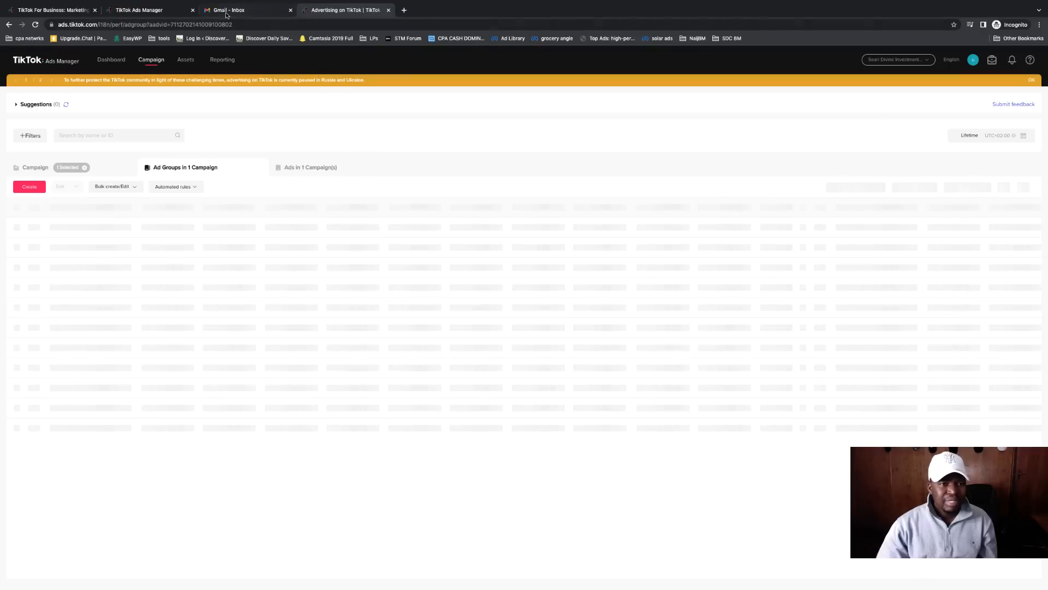
{"action": "left_click", "coordinate": [129, 8]}
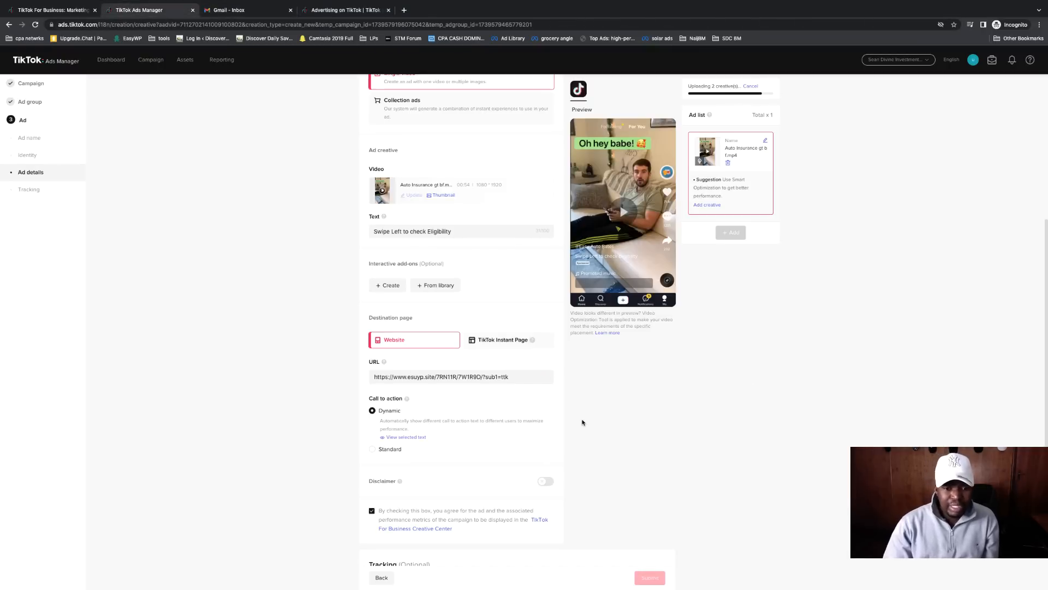
Step: Review the dynamic call-to-action text options and confirm the list with every option still selected
{"action": "scroll", "coordinate": [763, 311], "scroll_direction": "up", "scroll_amount": 4}
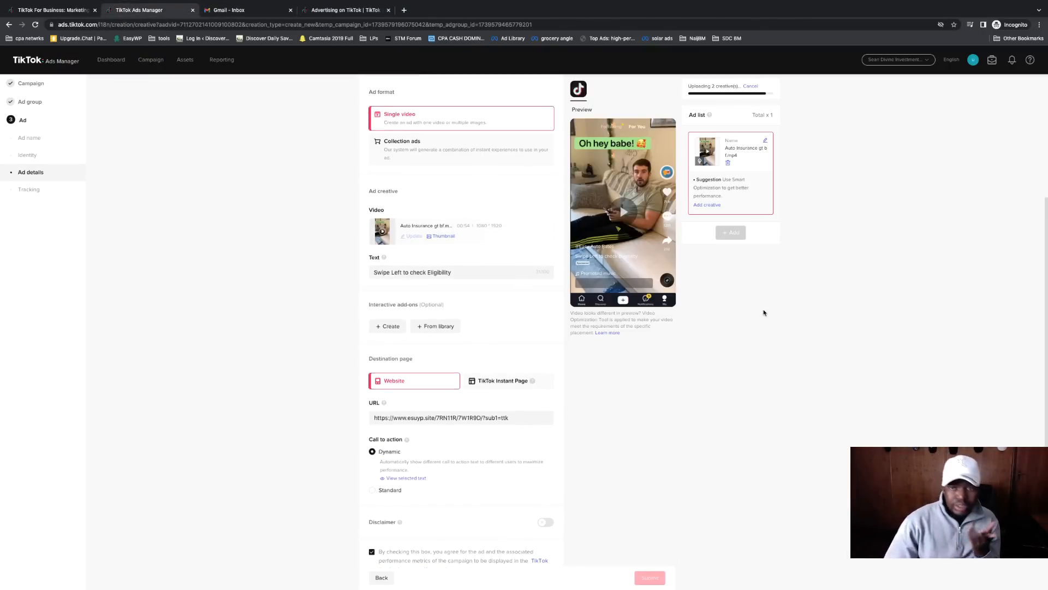
{"action": "scroll", "coordinate": [763, 311], "scroll_direction": "down", "scroll_amount": 7}
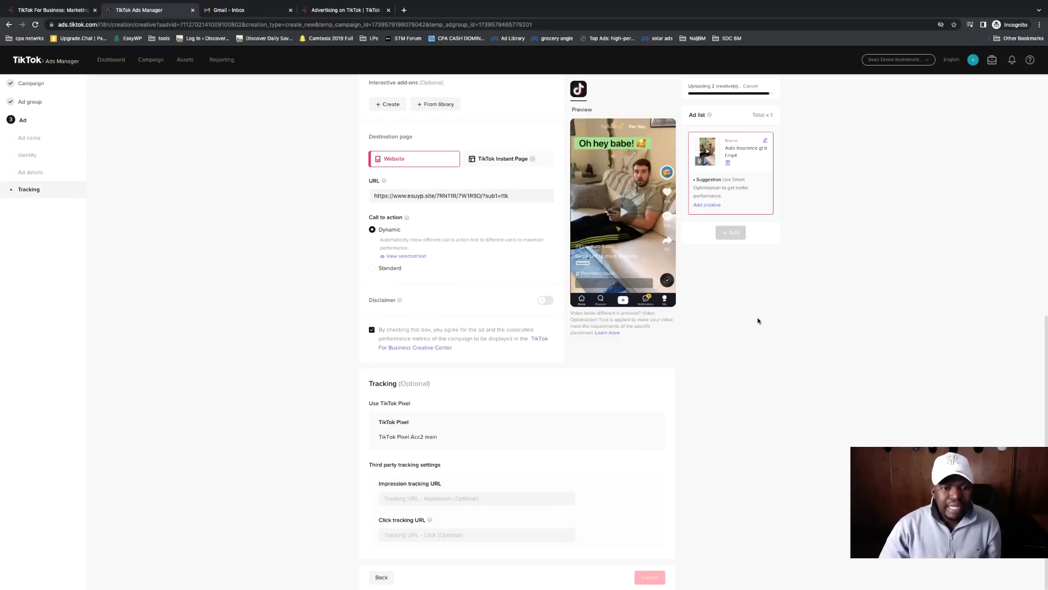
{"action": "left_click", "coordinate": [407, 256]}
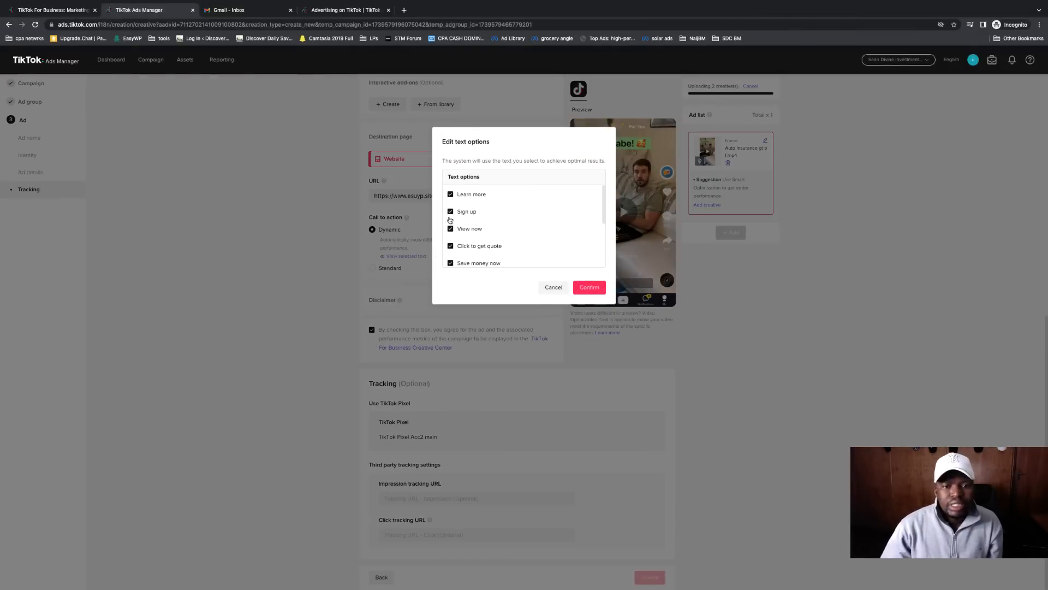
{"action": "scroll", "coordinate": [506, 238], "scroll_direction": "down", "scroll_amount": 2}
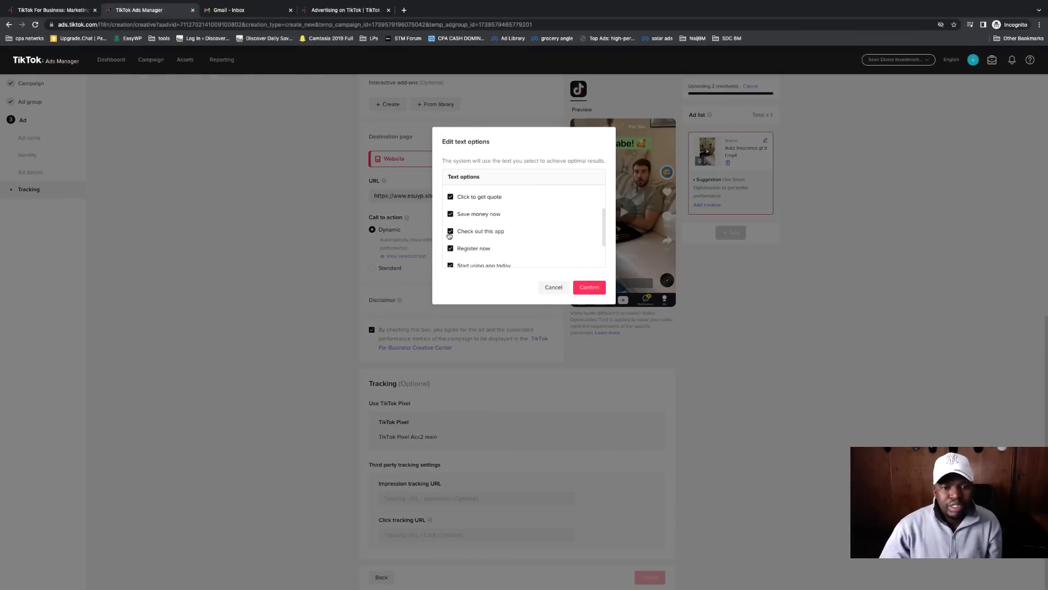
{"action": "scroll", "coordinate": [450, 235], "scroll_direction": "down", "scroll_amount": 2}
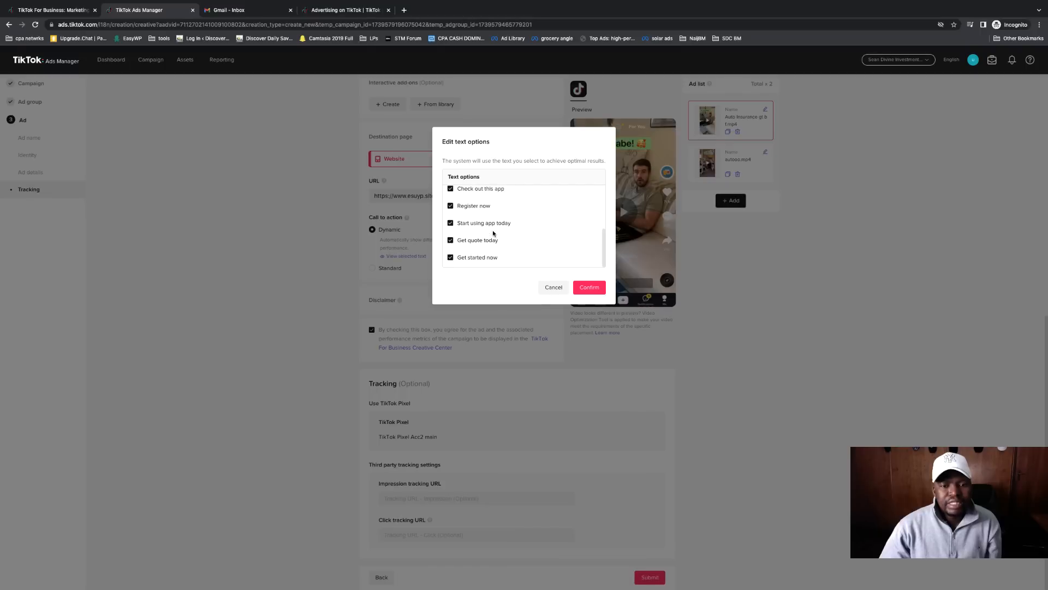
{"action": "scroll", "coordinate": [494, 233], "scroll_direction": "up", "scroll_amount": 4}
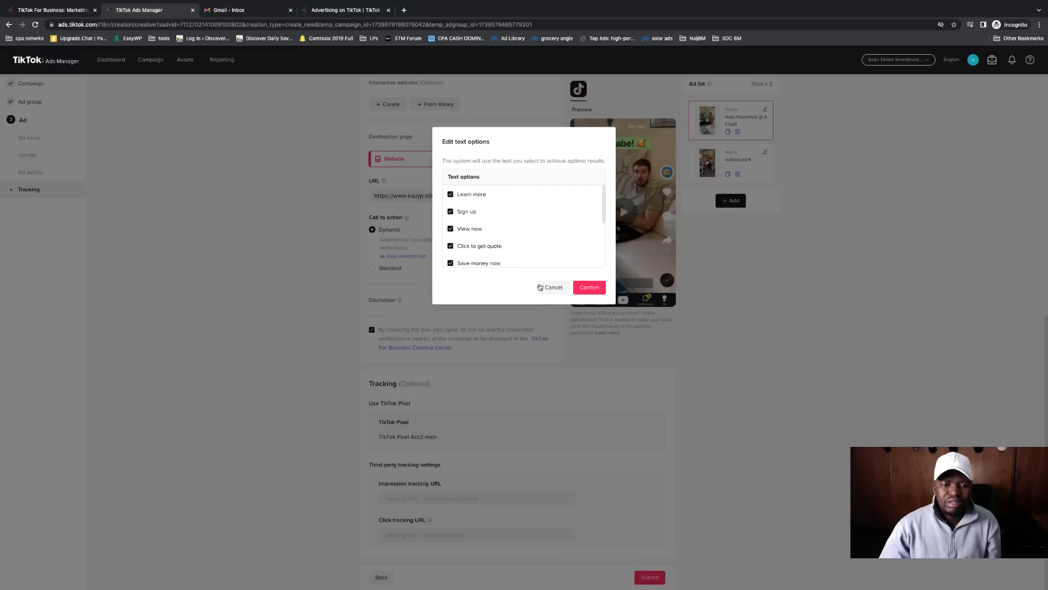
{"action": "left_click", "coordinate": [589, 287]}
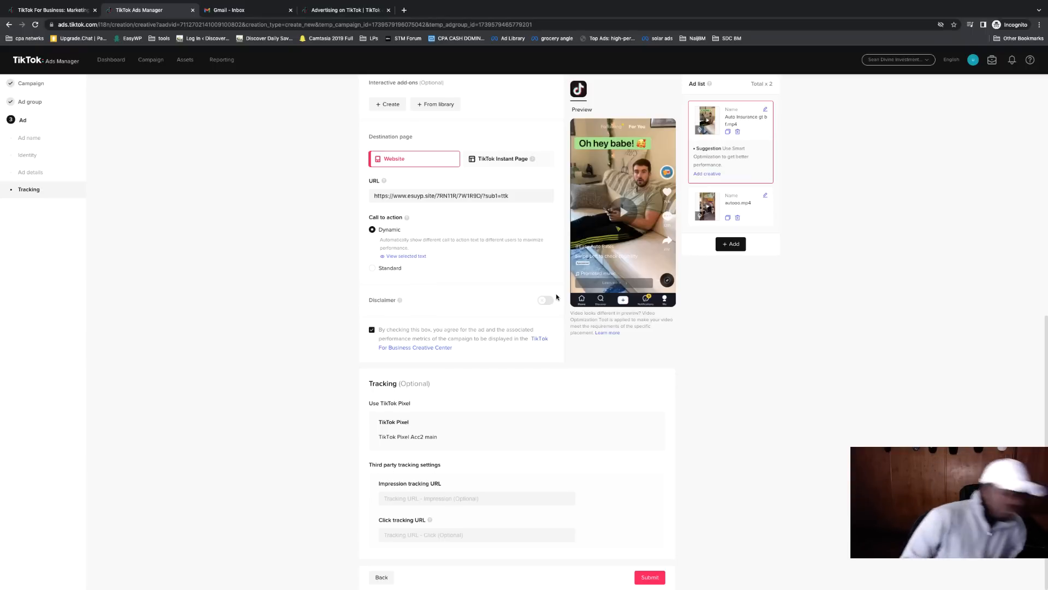
{"action": "left_click", "coordinate": [757, 211]}
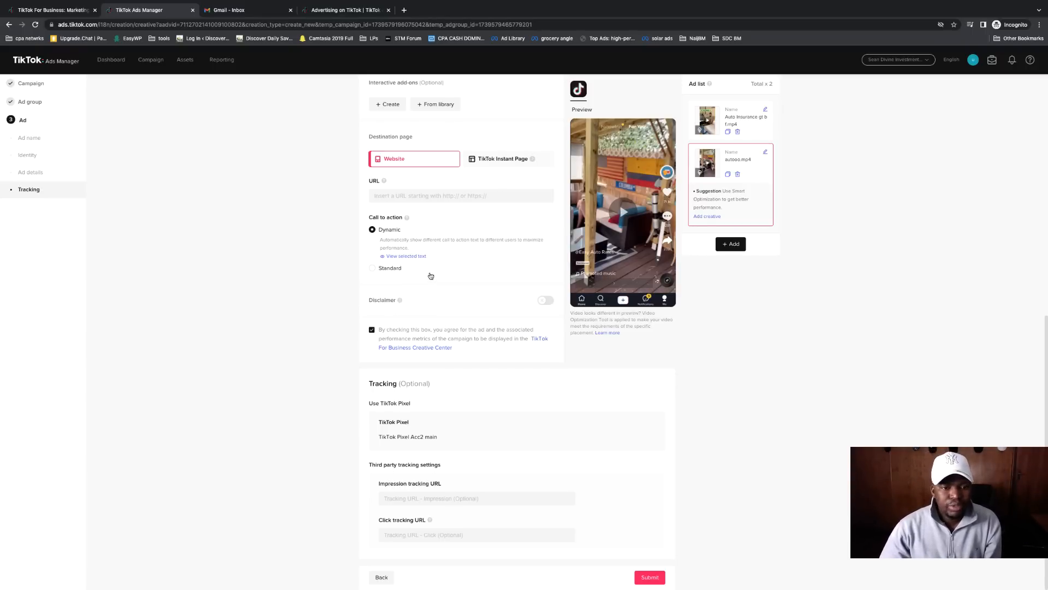
{"action": "left_click", "coordinate": [487, 197]}
{"action": "key", "text": "ctrl+v"}
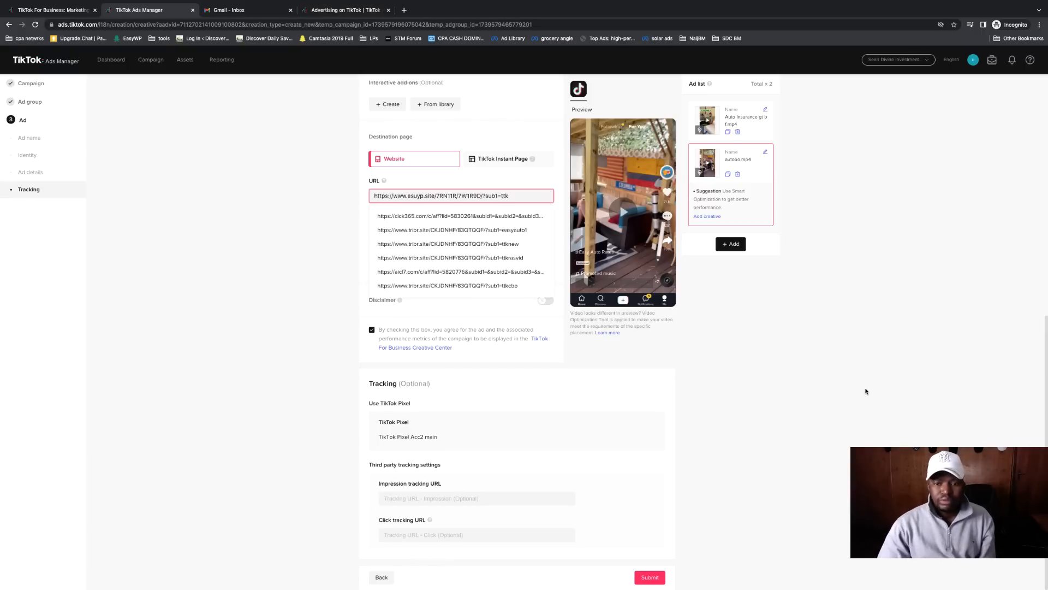
{"action": "left_click", "coordinate": [722, 369]}
Step: Enter "Swipe Left To Check Eligibility" as the ad text of the autooo.mp4 ad
{"action": "scroll", "coordinate": [718, 370], "scroll_direction": "up", "scroll_amount": 8}
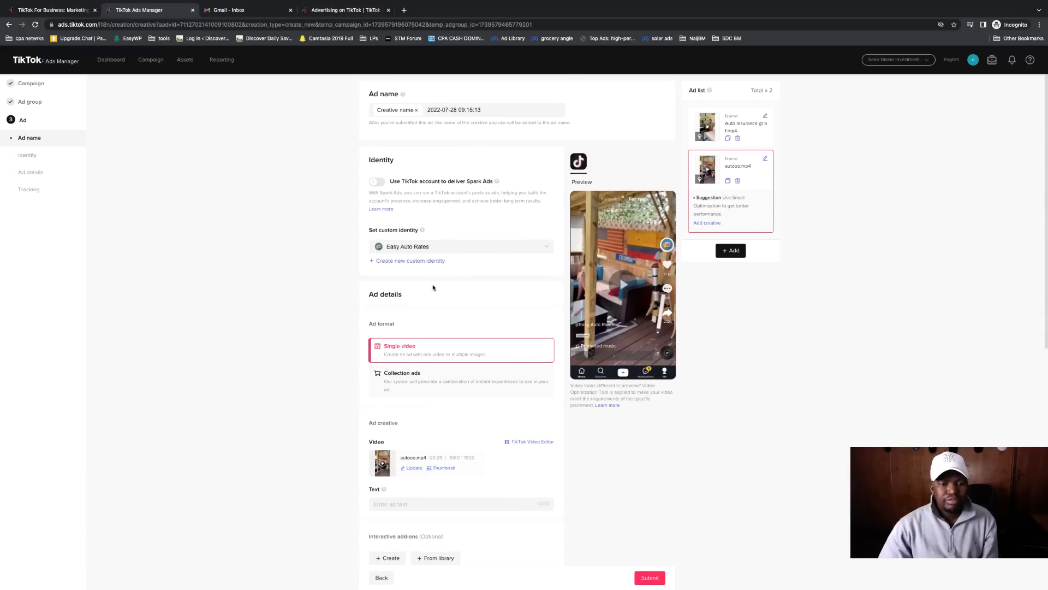
{"action": "scroll", "coordinate": [461, 333], "scroll_direction": "down", "scroll_amount": 3}
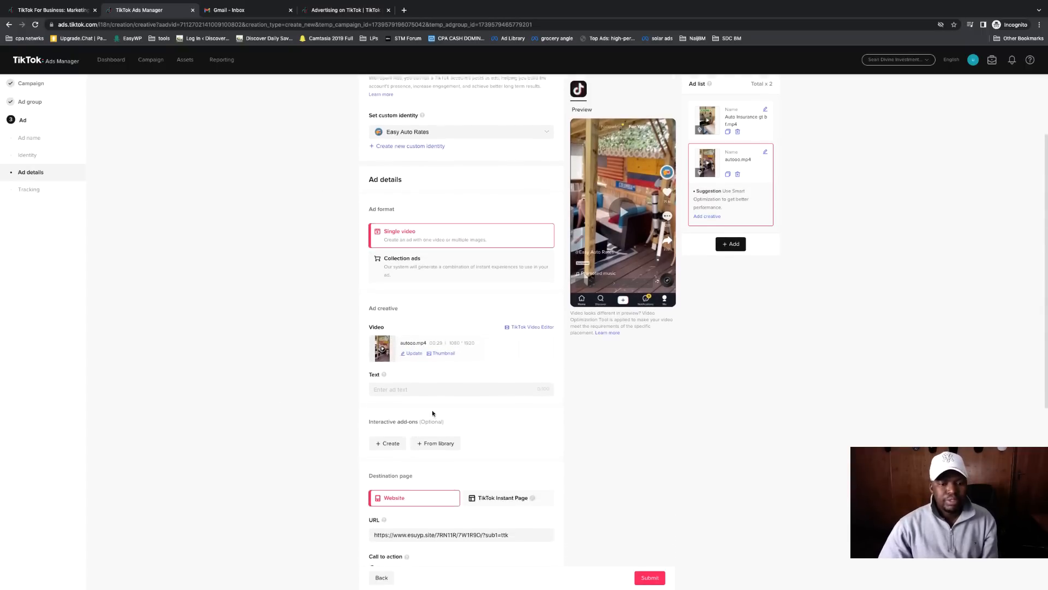
{"action": "scroll", "coordinate": [433, 413], "scroll_direction": "down", "scroll_amount": 1}
{"action": "left_click", "coordinate": [445, 370]}
{"action": "type", "text": "S"}
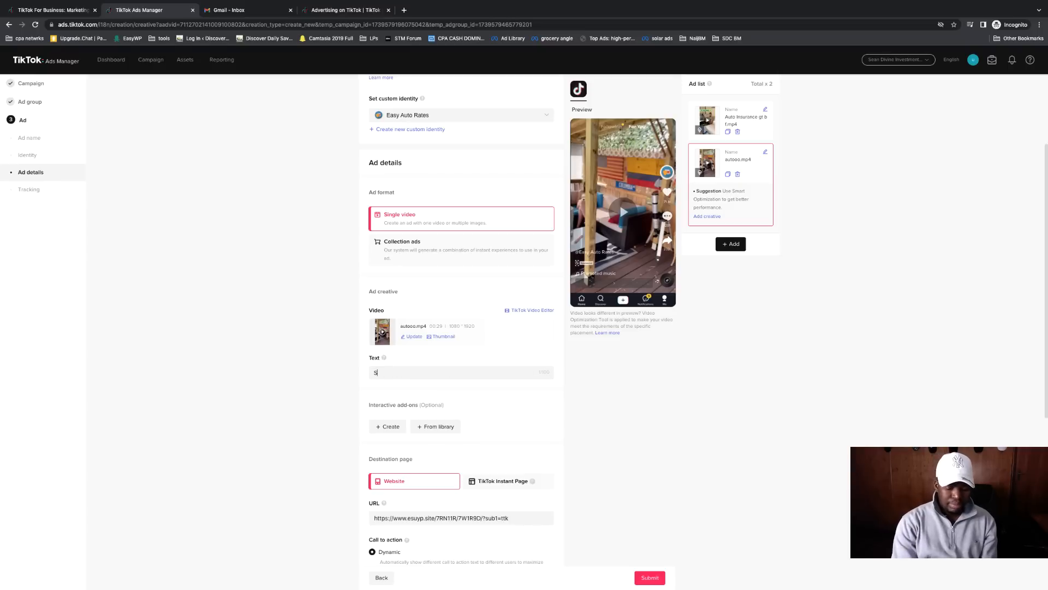
{"action": "type", "text": "wipe Left"}
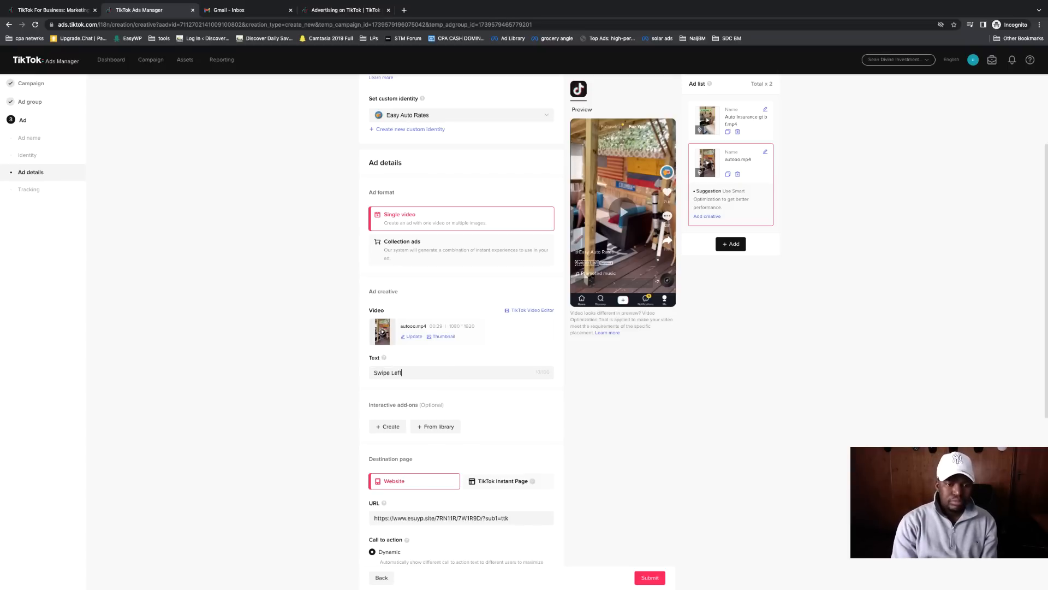
{"action": "type", "text": " To Check"}
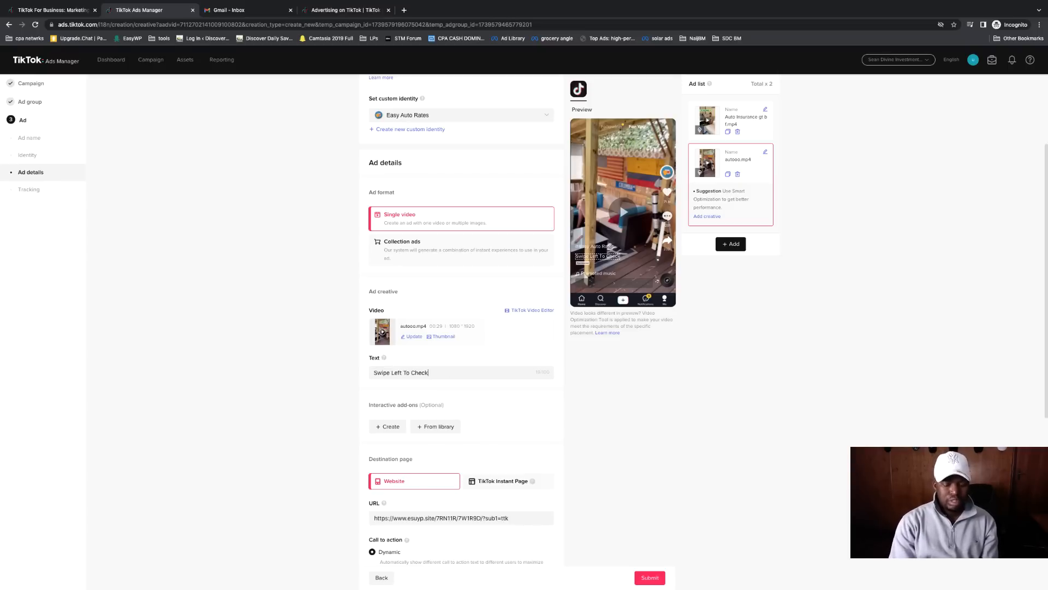
{"action": "type", "text": " EALIGI"}
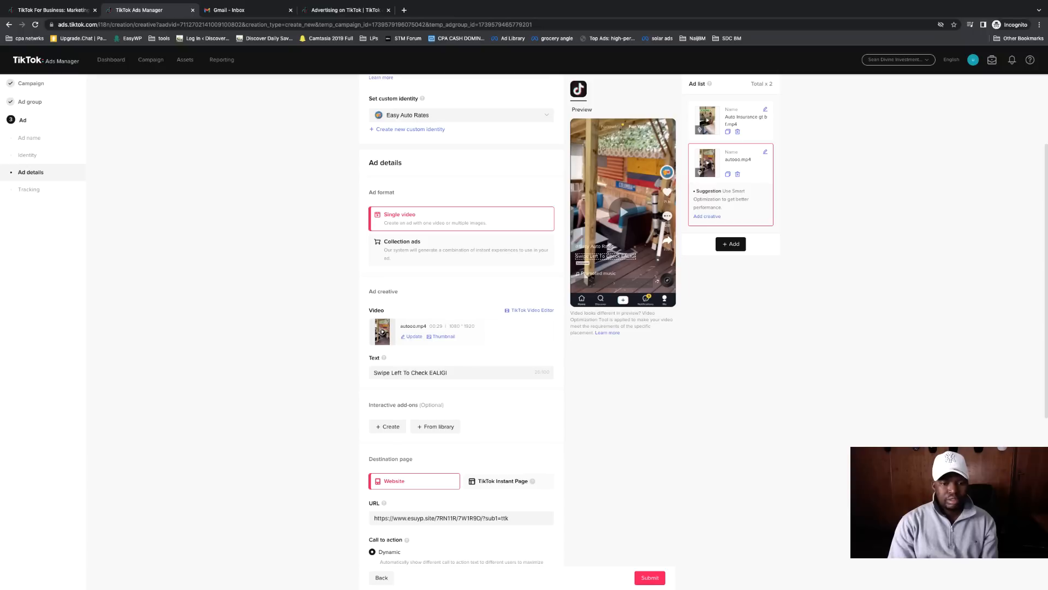
{"action": "key", "text": "BackSpace"}
{"action": "key", "text": "BackSpace"}
{"action": "key", "text": "BackSpace"}
{"action": "key", "text": "BackSpace"}
{"action": "key", "text": "BackSpace"}
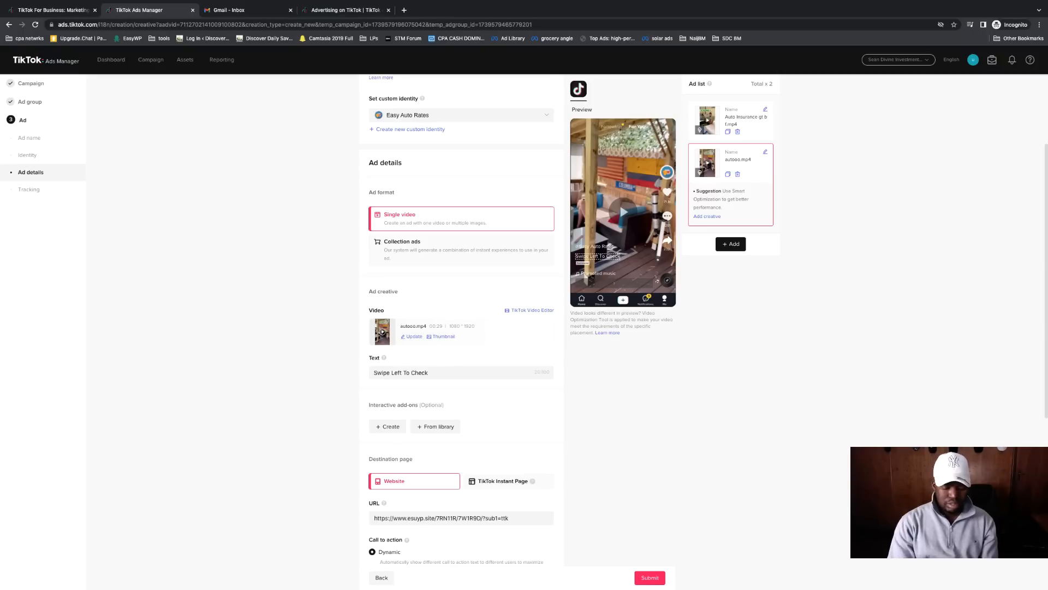
{"action": "type", "text": "ligibility"}
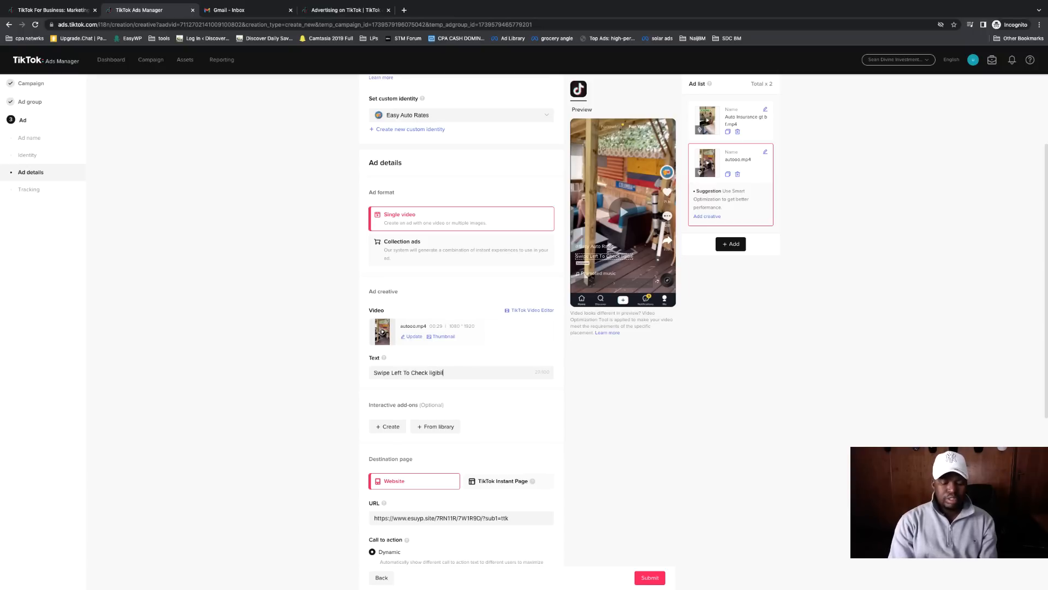
{"action": "left_click", "coordinate": [429, 372]}
{"action": "type", "text": "E"}
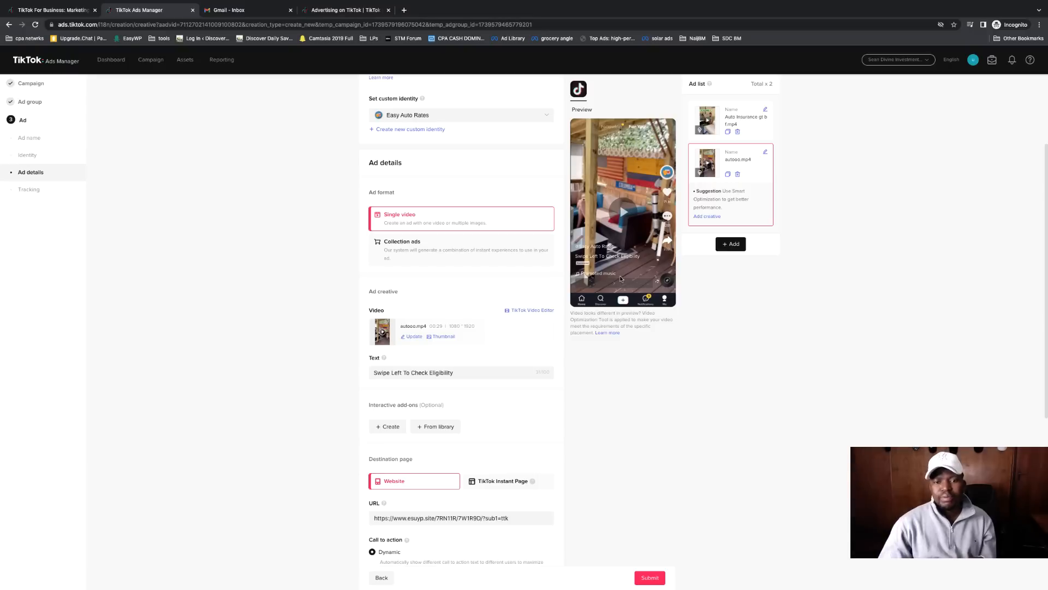
Step: Replace the date and time in the autooo.mp4 ad's name with "columbia"
{"action": "scroll", "coordinate": [480, 284], "scroll_direction": "up", "scroll_amount": 3}
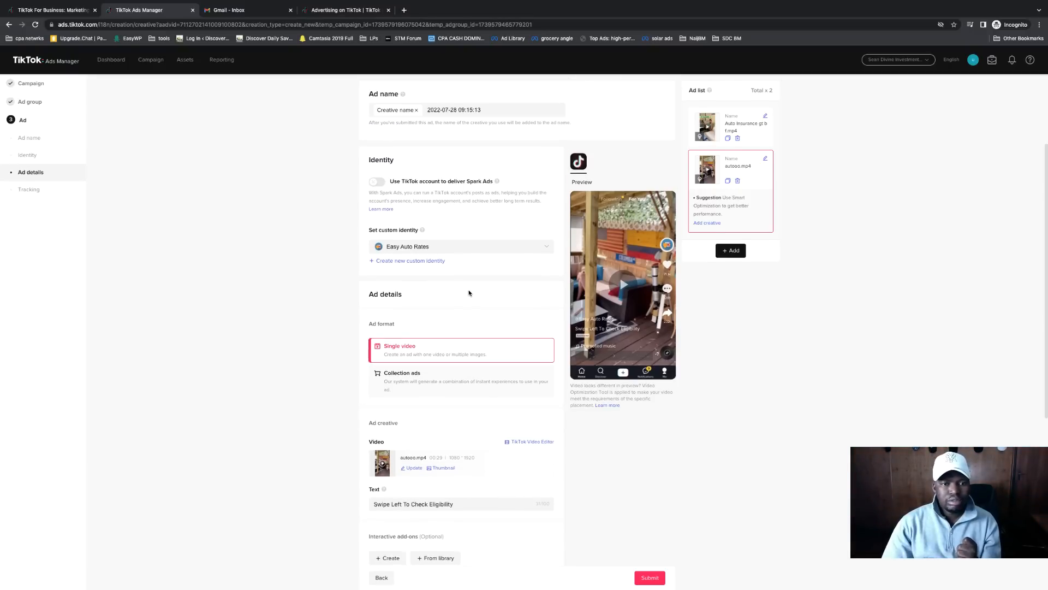
{"action": "triple_click", "coordinate": [451, 110]}
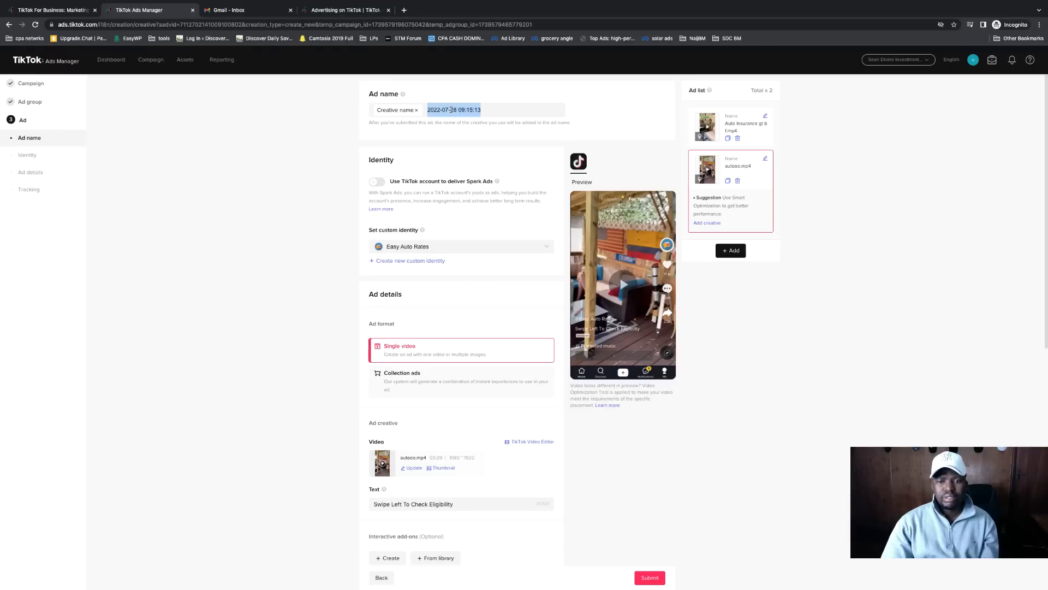
{"action": "type", "text": "col"}
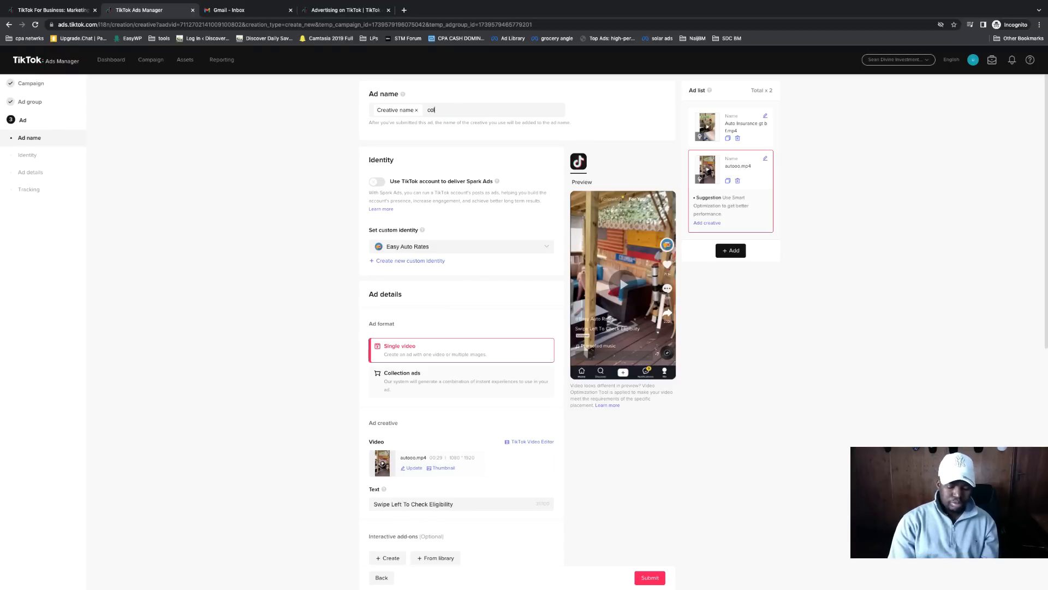
{"action": "type", "text": "umbia"}
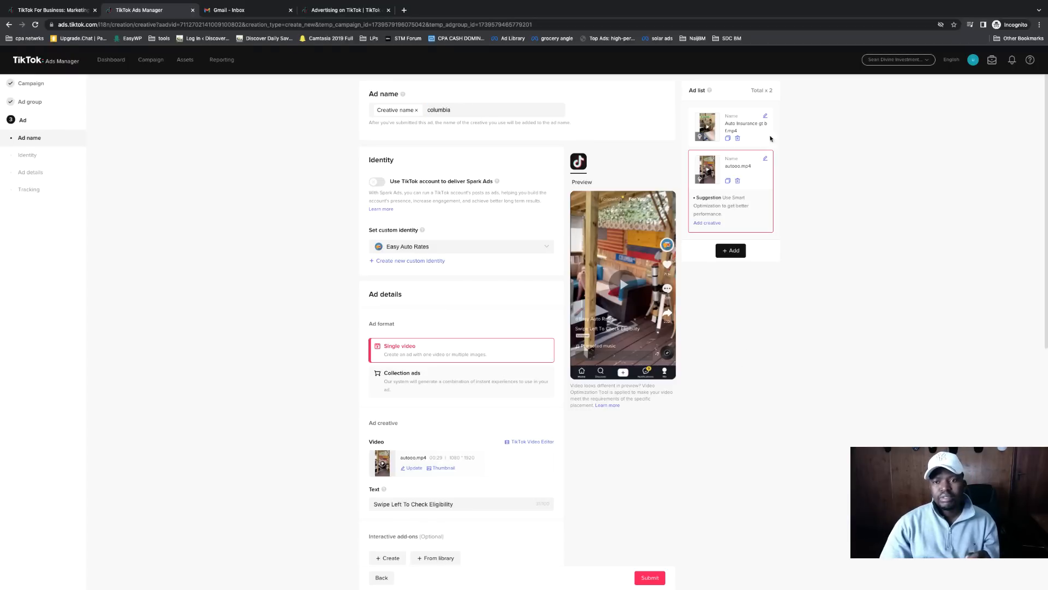
Step: Select the "Auto Insurance gt bf.mp4" ad in the ad list and change its ad name to "hey babe vid"
{"action": "left_click", "coordinate": [742, 122]}
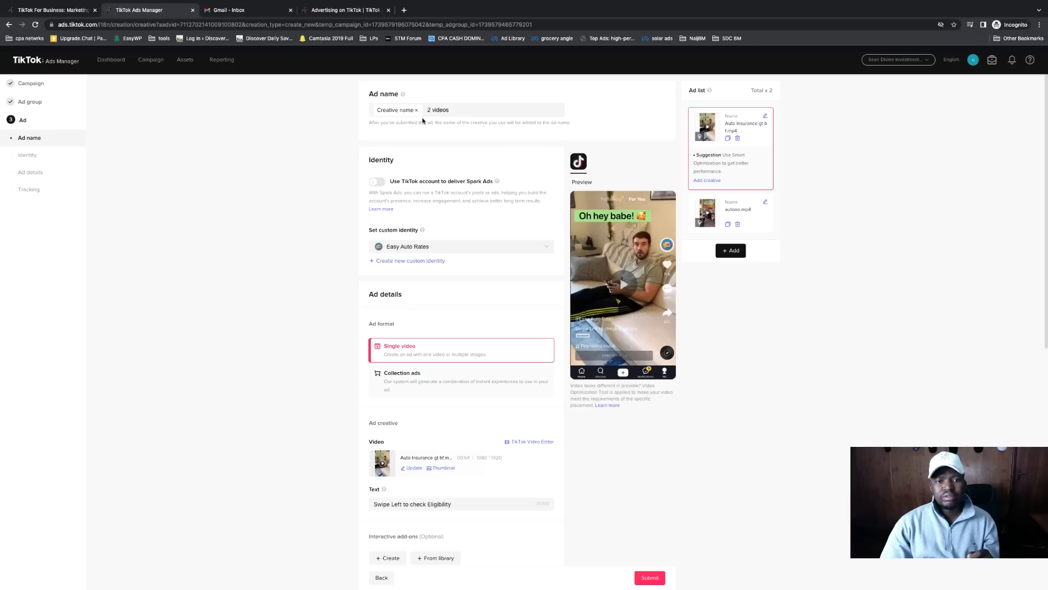
{"action": "triple_click", "coordinate": [450, 109]}
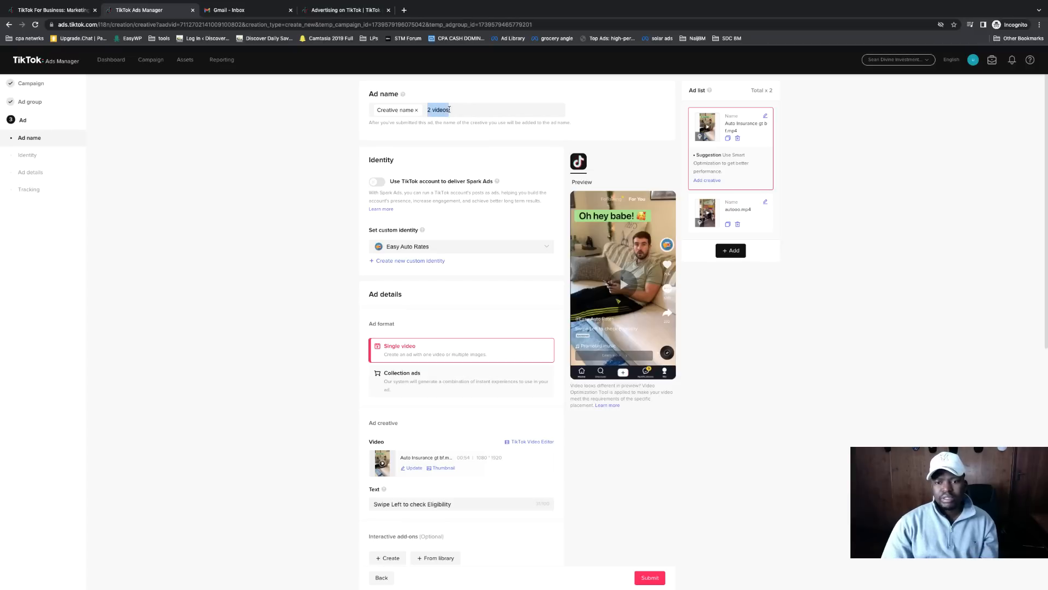
{"action": "type", "text": "hey babe"}
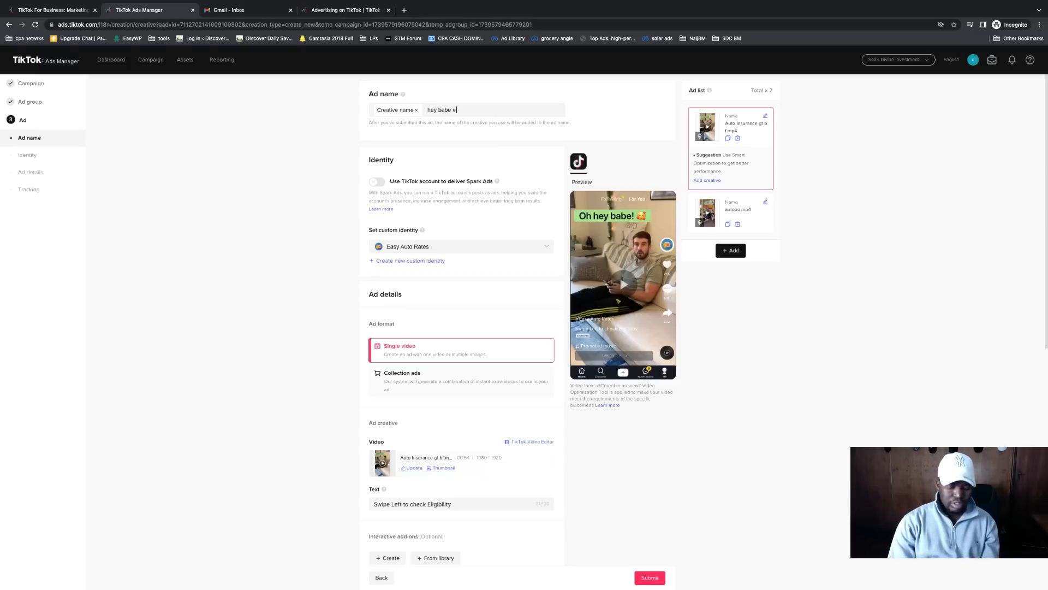
Step: Check the destination, call-to-action and tracking settings of both ads, submit them for review and return to the campaigns
{"action": "scroll", "coordinate": [516, 344], "scroll_direction": "down", "scroll_amount": 5}
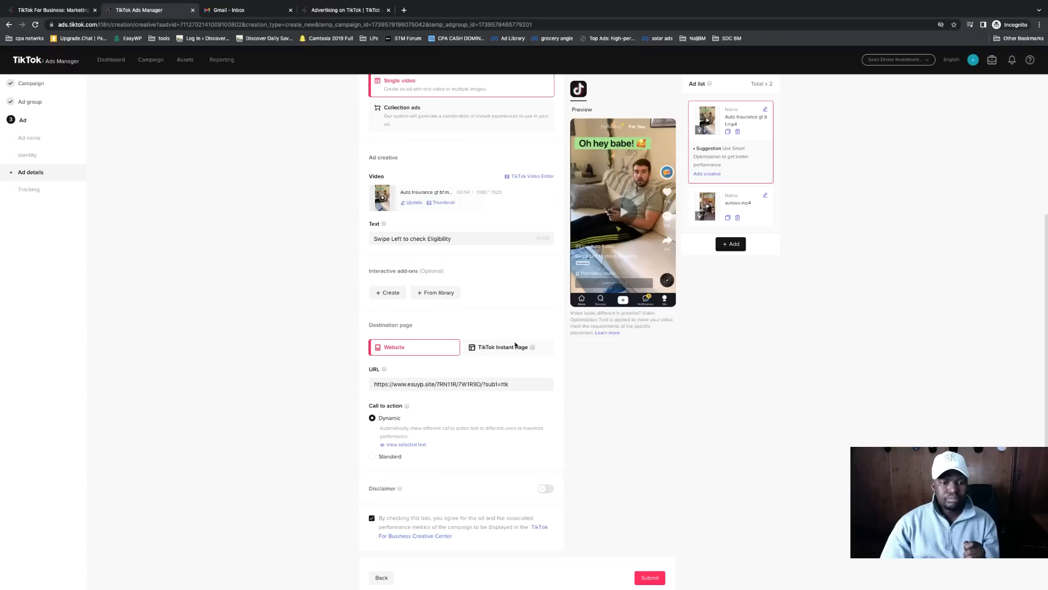
{"action": "scroll", "coordinate": [516, 344], "scroll_direction": "down", "scroll_amount": 3}
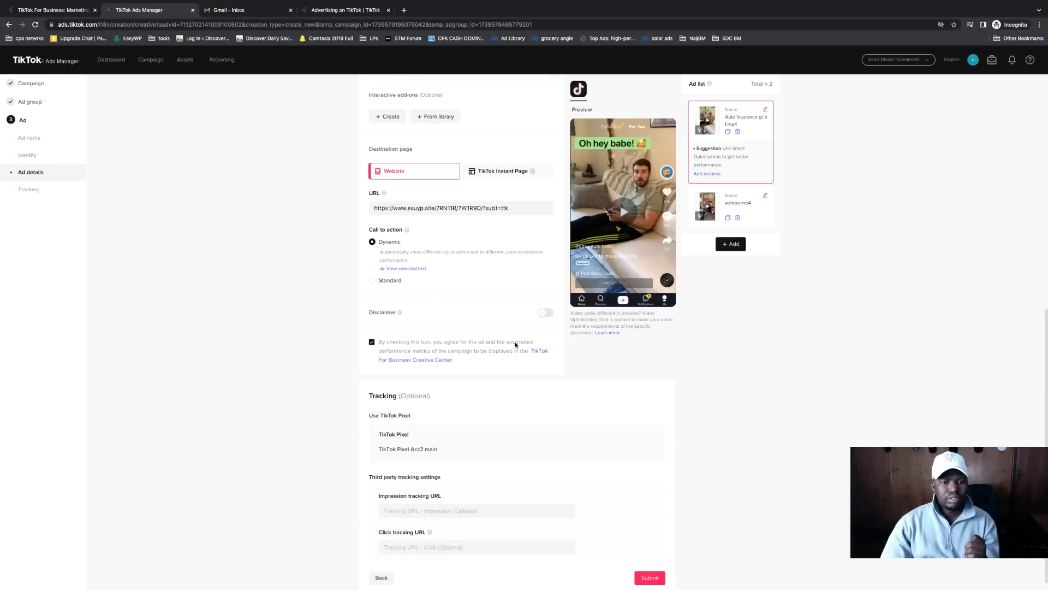
{"action": "scroll", "coordinate": [518, 399], "scroll_direction": "down", "scroll_amount": 1}
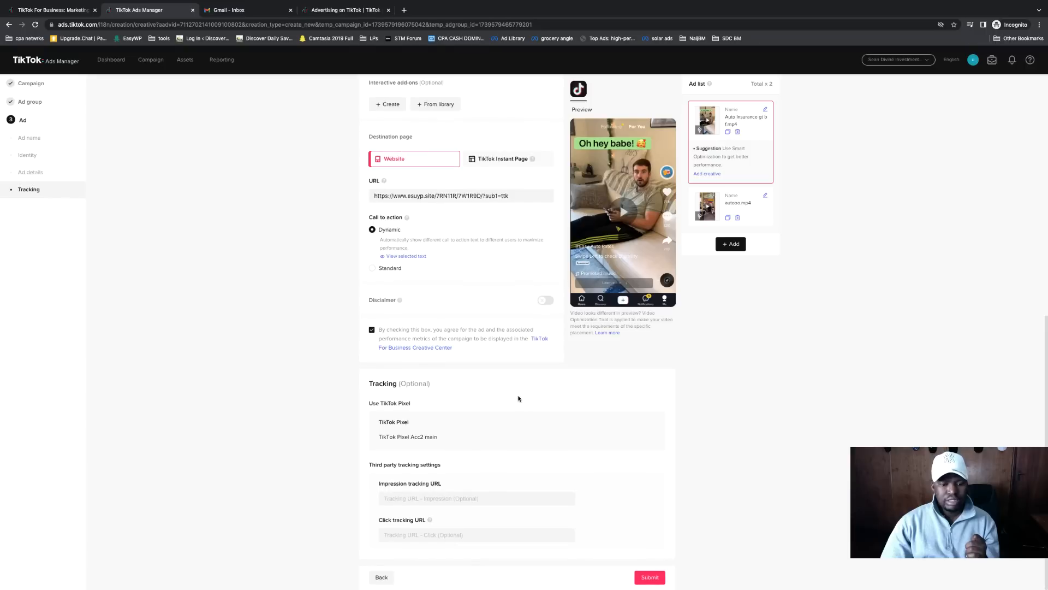
{"action": "scroll", "coordinate": [518, 398], "scroll_direction": "up", "scroll_amount": 8}
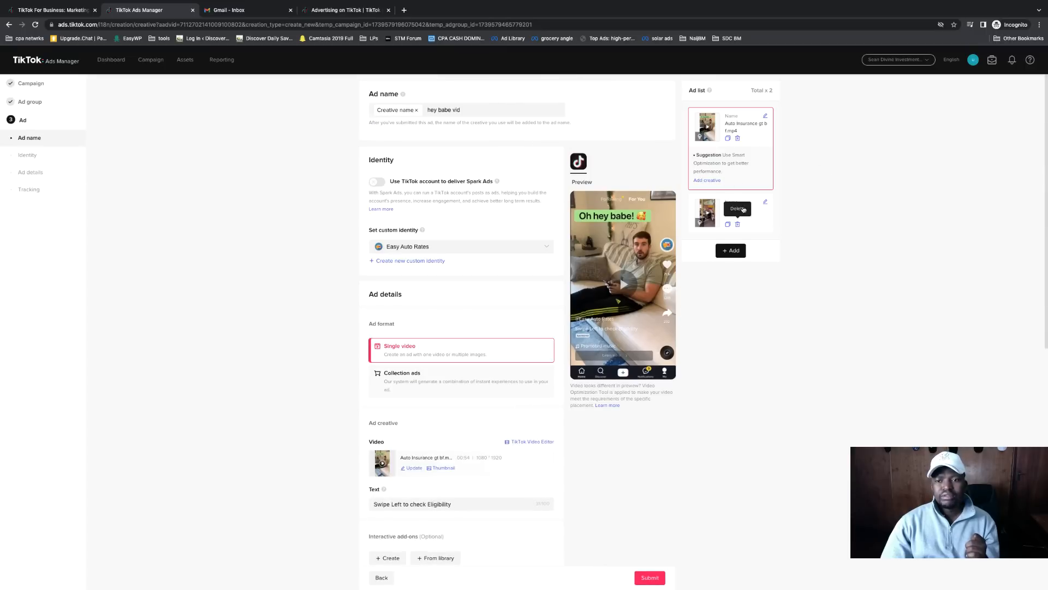
{"action": "left_click", "coordinate": [730, 213]}
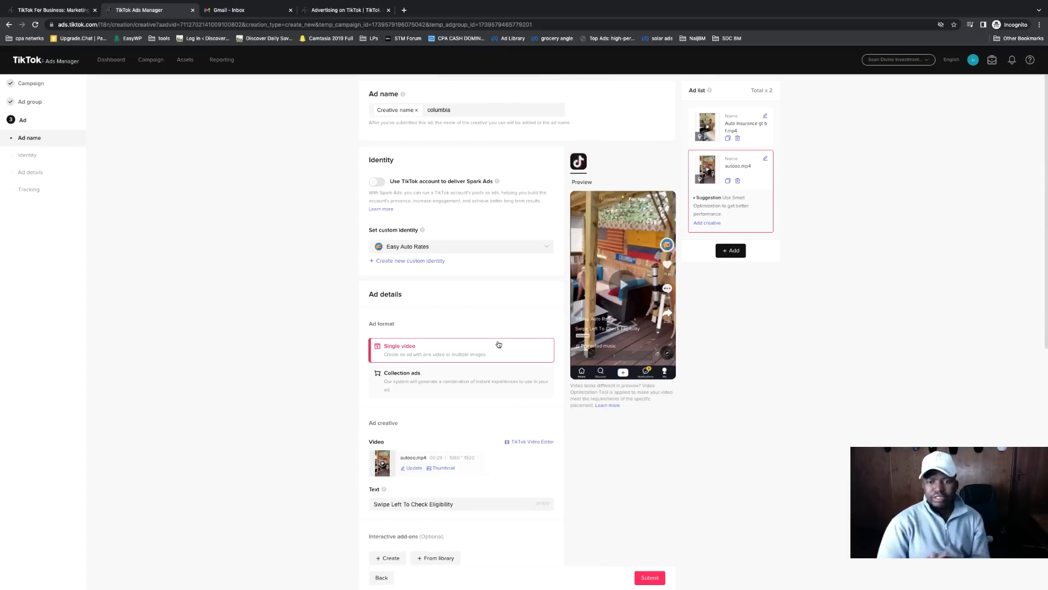
{"action": "scroll", "coordinate": [499, 344], "scroll_direction": "down", "scroll_amount": 8}
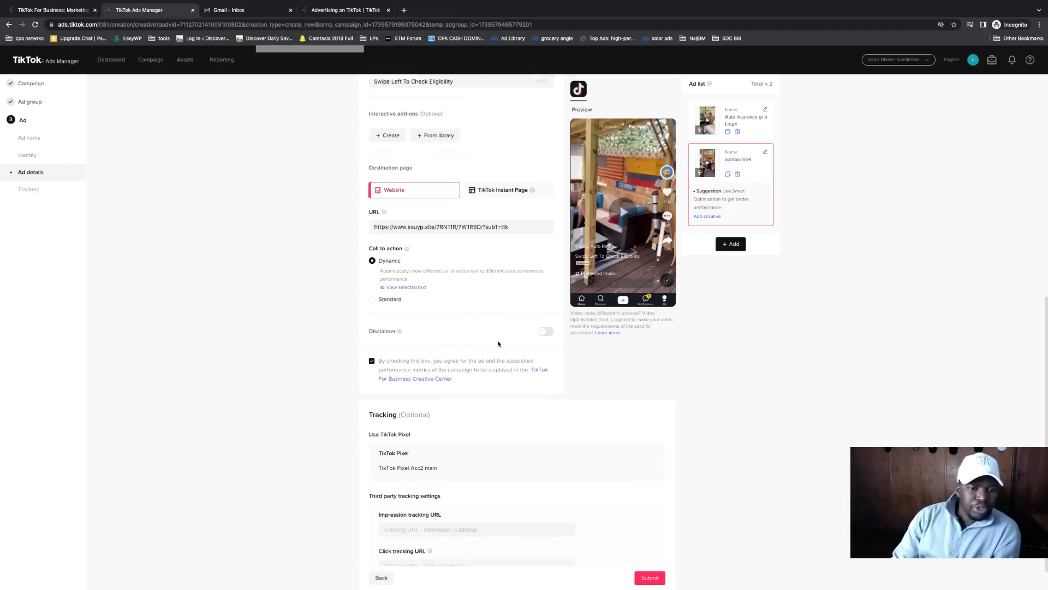
{"action": "scroll", "coordinate": [682, 380], "scroll_direction": "down", "scroll_amount": 1}
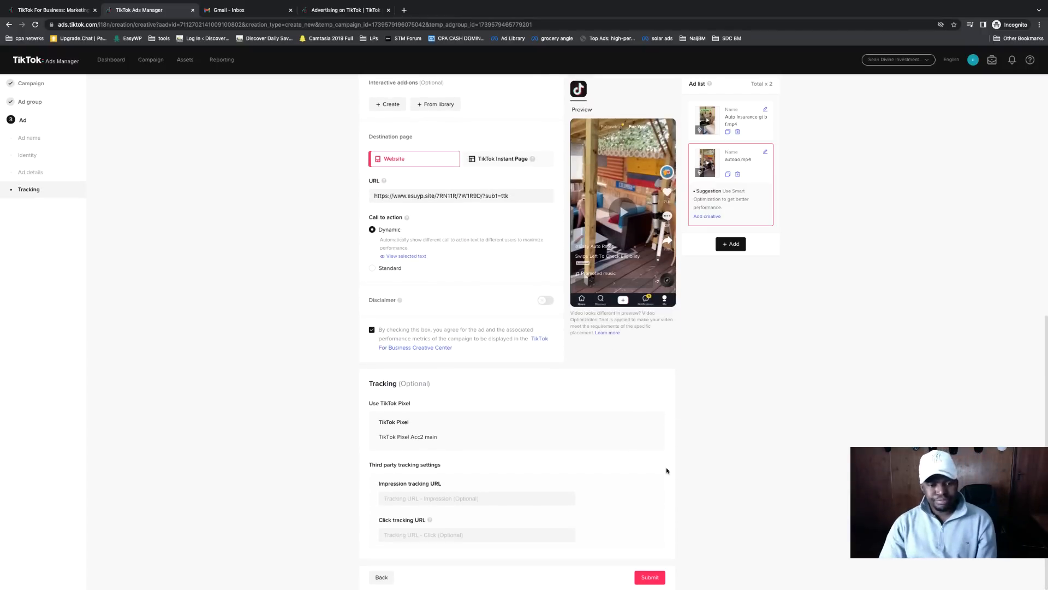
{"action": "left_click", "coordinate": [650, 578]}
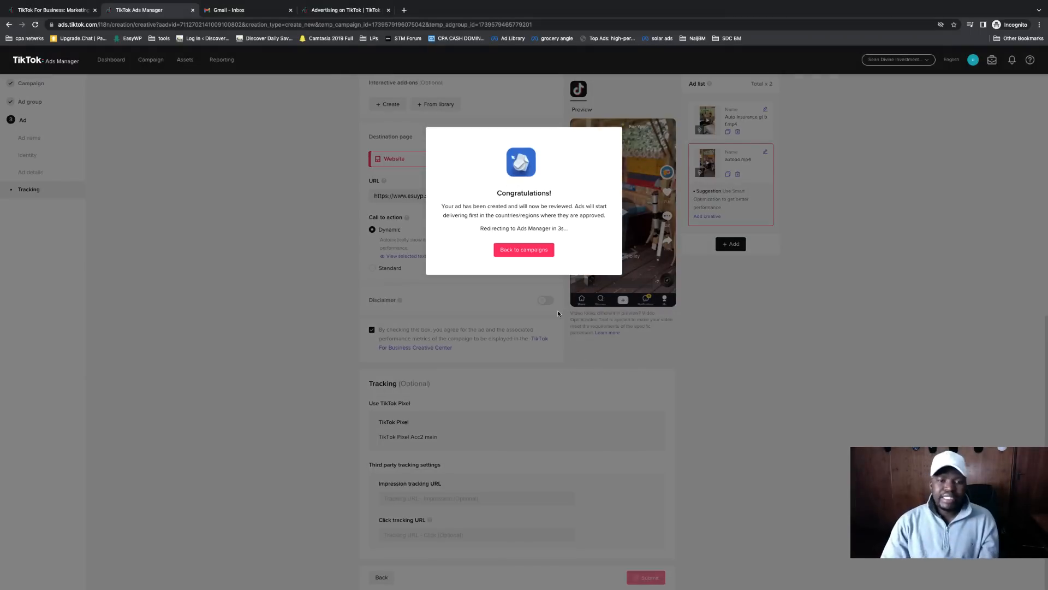
{"action": "left_click", "coordinate": [529, 255]}
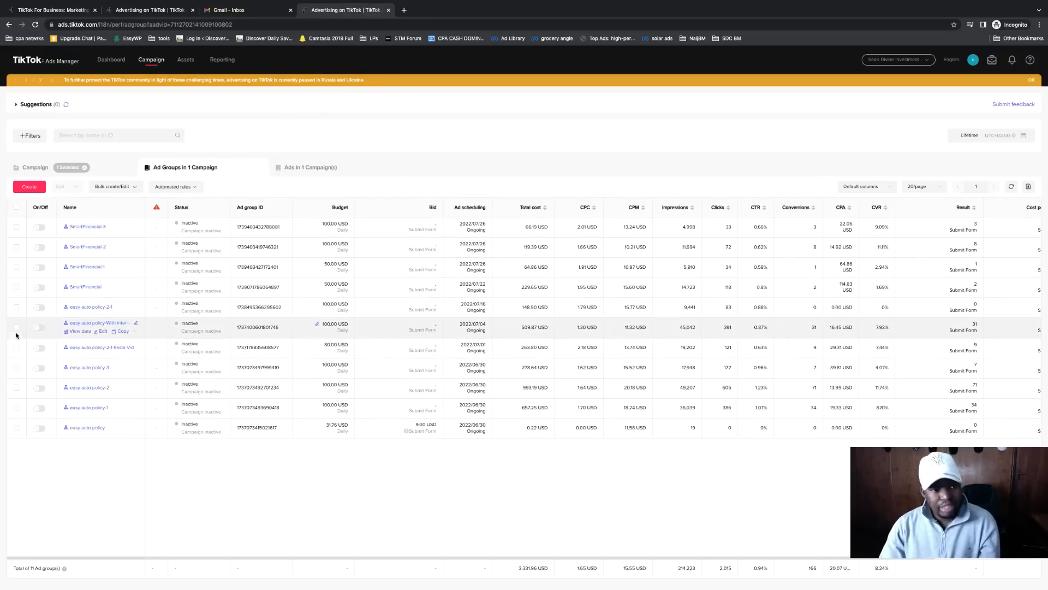
Step: Return to the browser tab listing the new ads and open the ad groups of the AutoInsurance campaign
{"action": "left_click", "coordinate": [151, 11]}
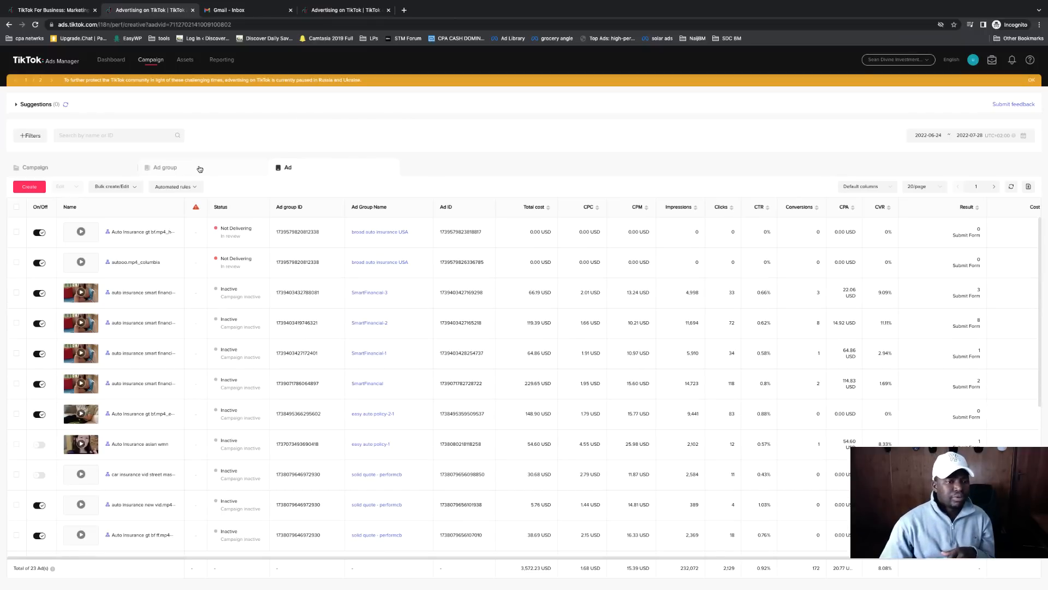
{"action": "left_click", "coordinate": [222, 171]}
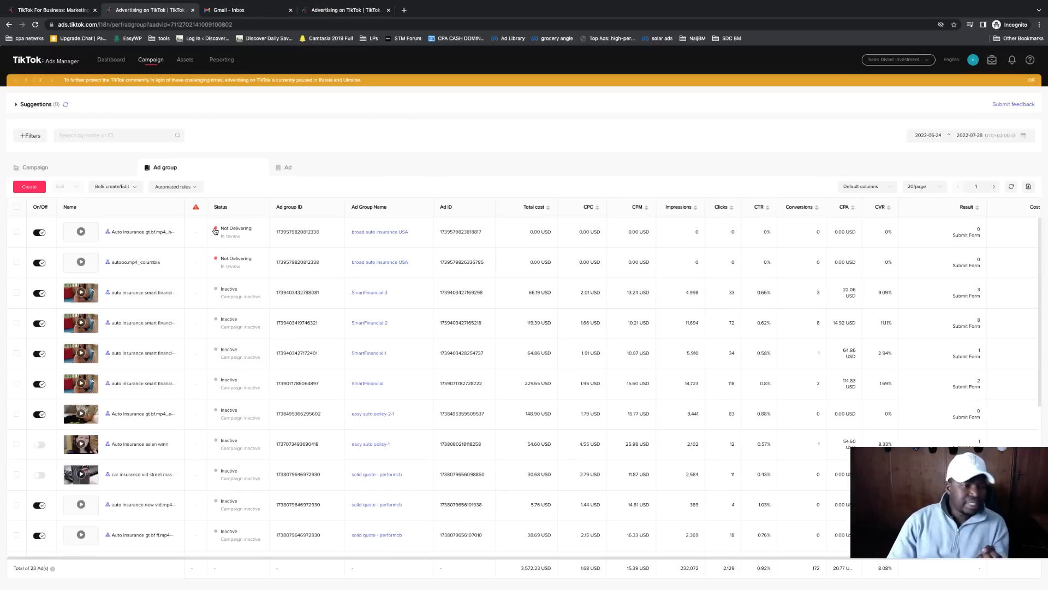
{"action": "left_click", "coordinate": [98, 167]}
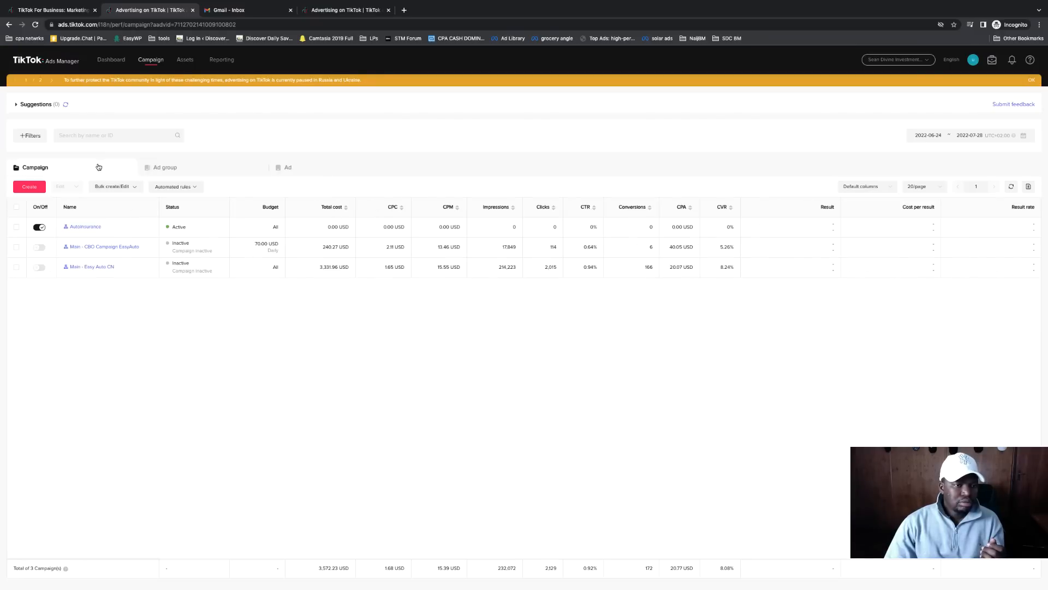
{"action": "left_click", "coordinate": [87, 224]}
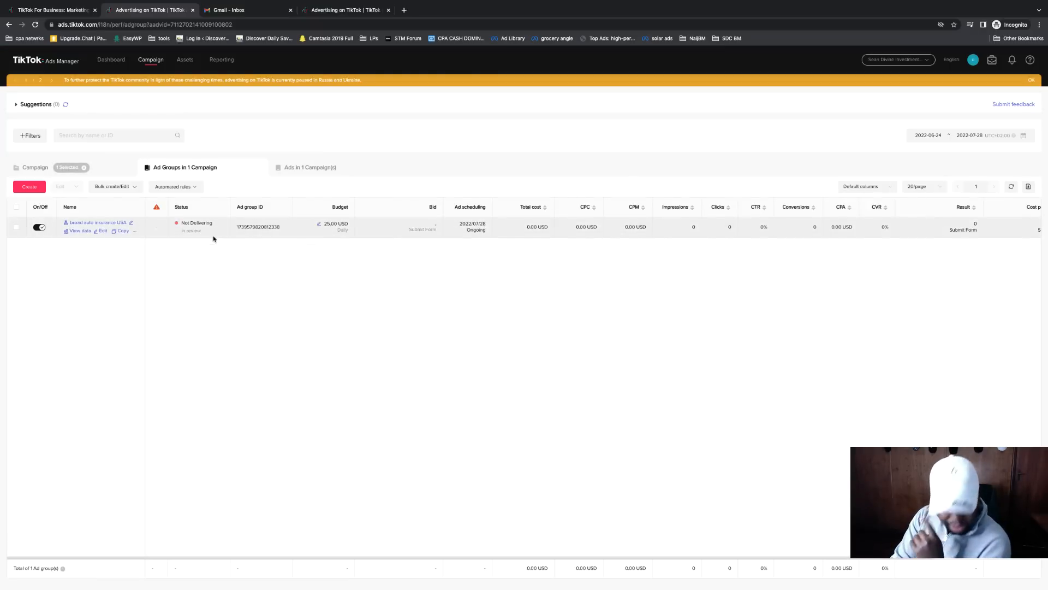
Step: Duplicate the "broad auto insurance USA" ad group into 3 copies in the existing AutoInsurance campaign, review the copied settings and submit them
{"action": "left_click", "coordinate": [122, 231]}
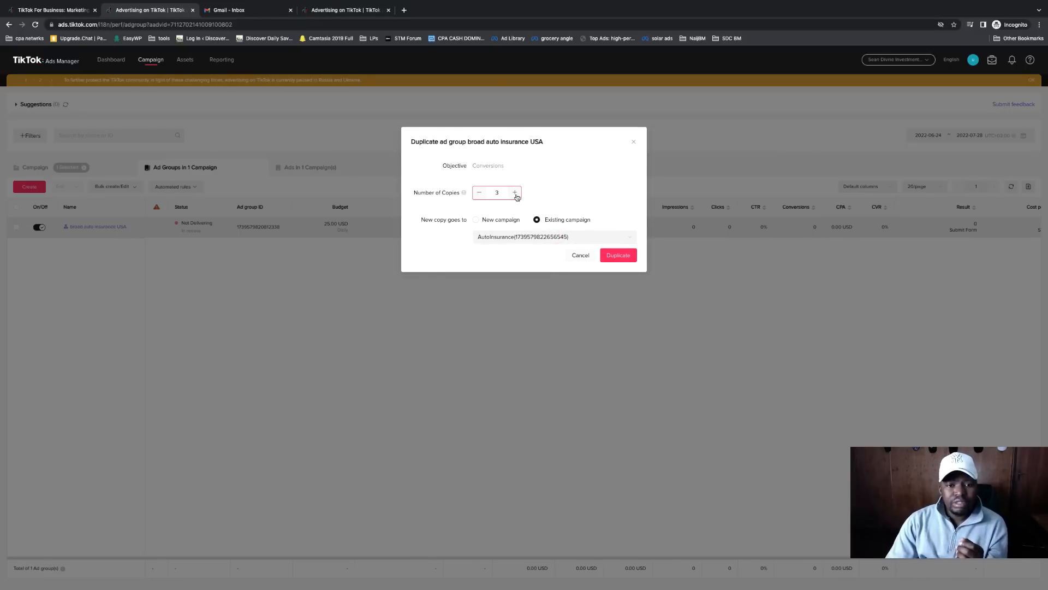
{"action": "left_click", "coordinate": [618, 255]}
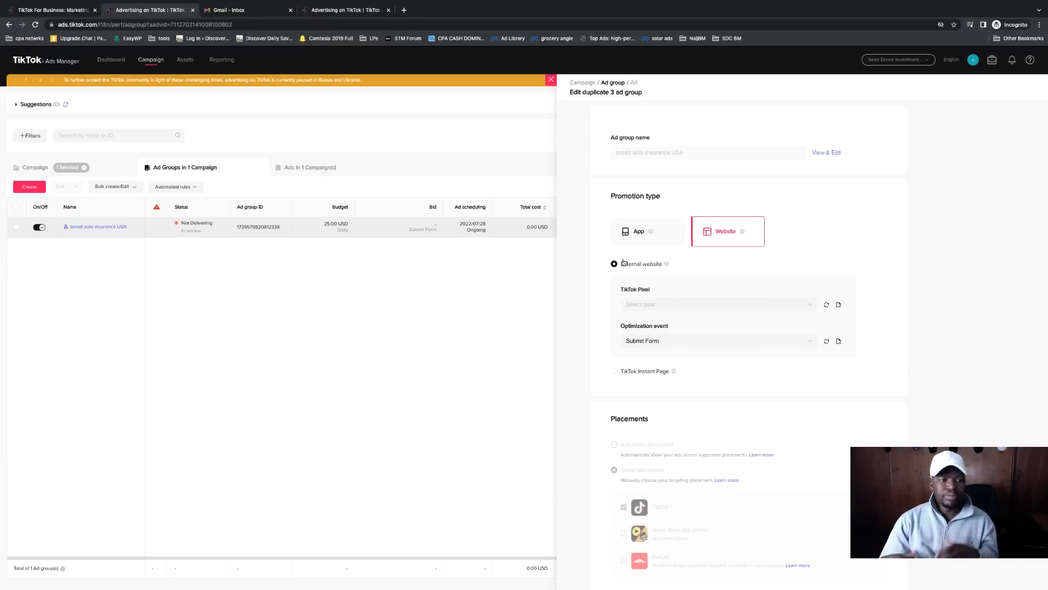
{"action": "scroll", "coordinate": [782, 382], "scroll_direction": "down", "scroll_amount": 15}
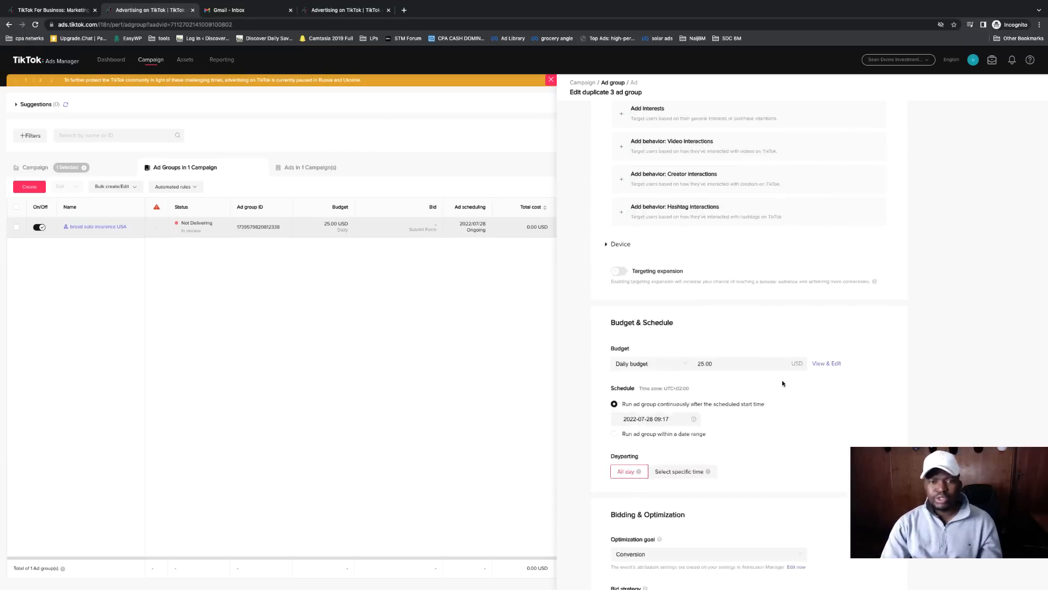
{"action": "scroll", "coordinate": [781, 383], "scroll_direction": "up", "scroll_amount": 6}
{"action": "scroll", "coordinate": [782, 385], "scroll_direction": "down", "scroll_amount": 8}
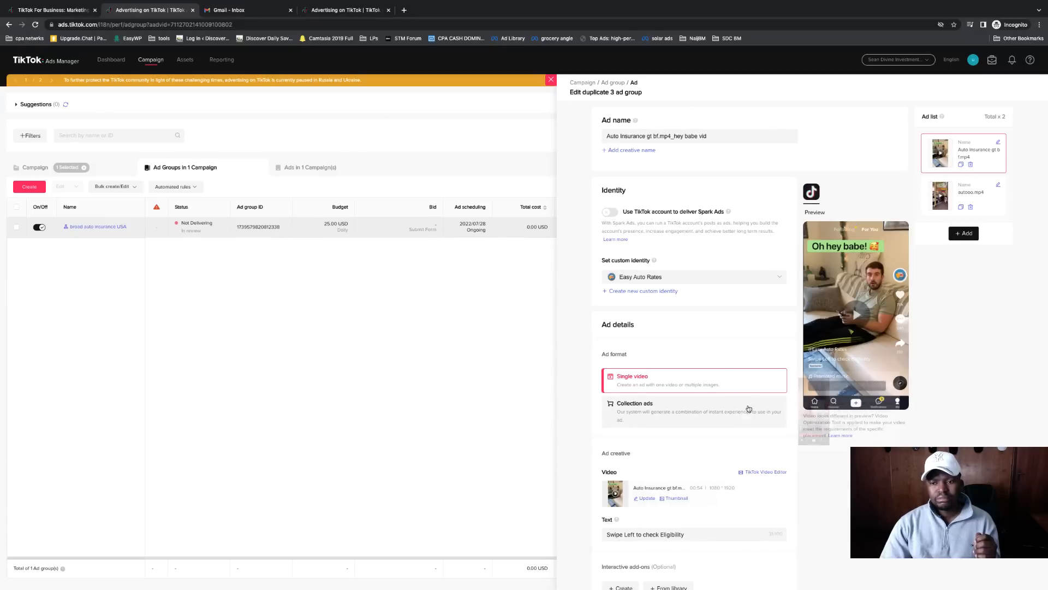
{"action": "scroll", "coordinate": [754, 404], "scroll_direction": "down", "scroll_amount": 10}
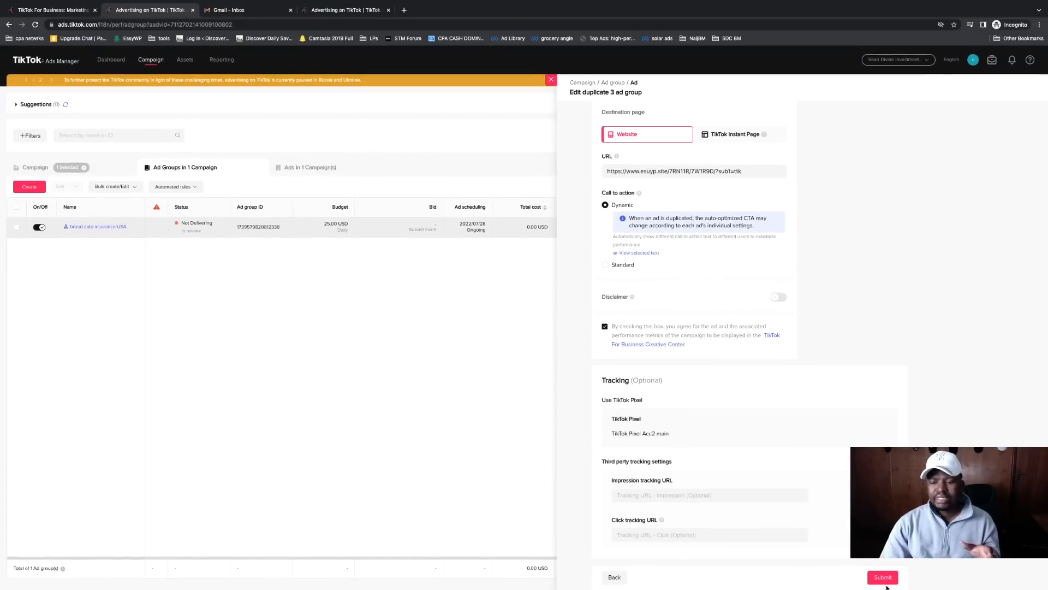
{"action": "left_click", "coordinate": [887, 579]}
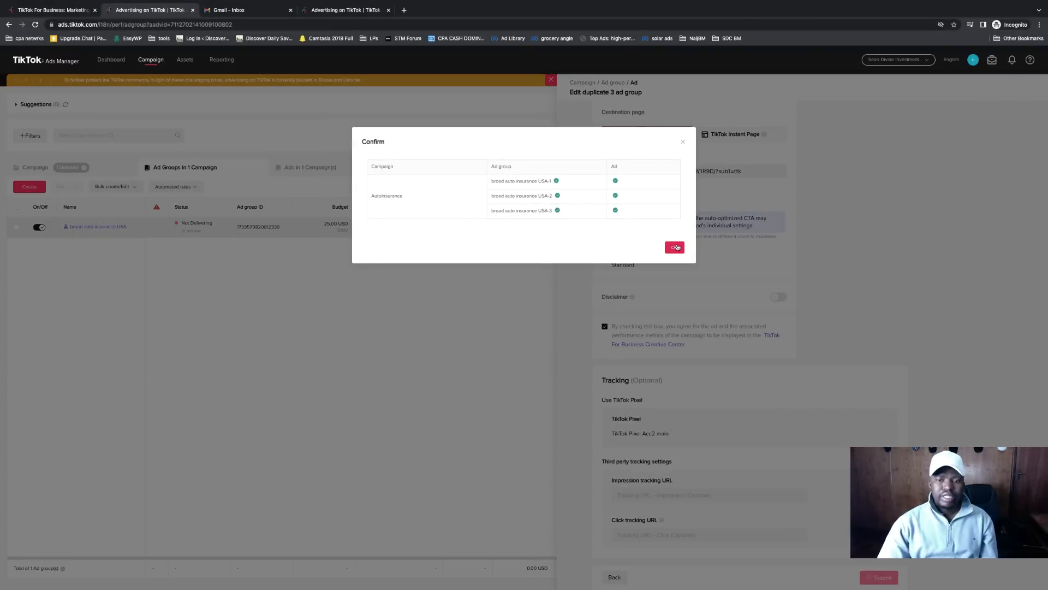
Step: Acknowledge the finished duplication and rename the original "broad auto insurance USA" ad group to "interests auto insurance"
{"action": "left_click", "coordinate": [674, 247]}
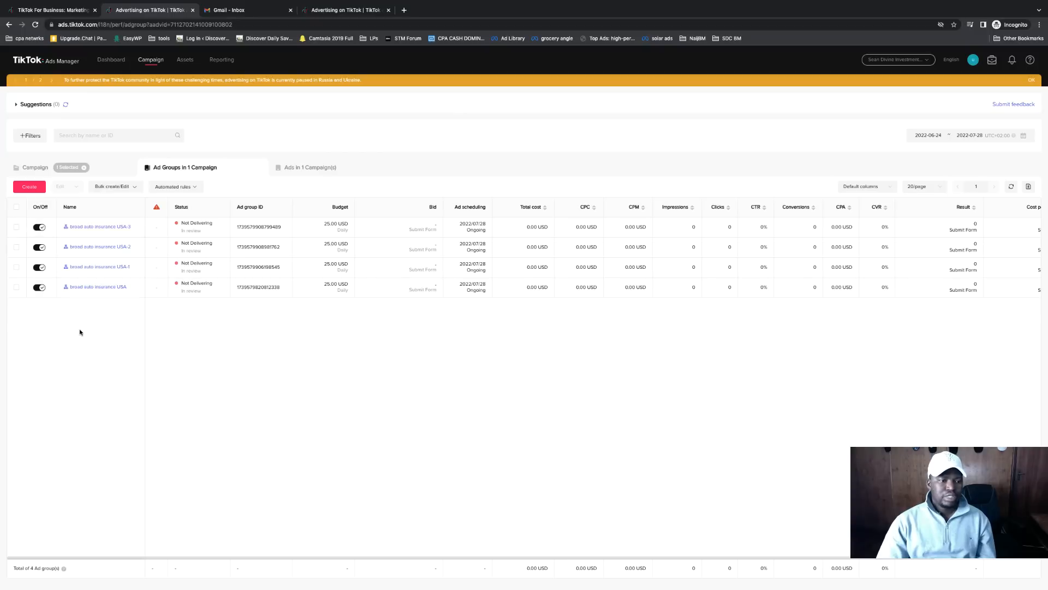
{"action": "mouse_move", "coordinate": [104, 293]}
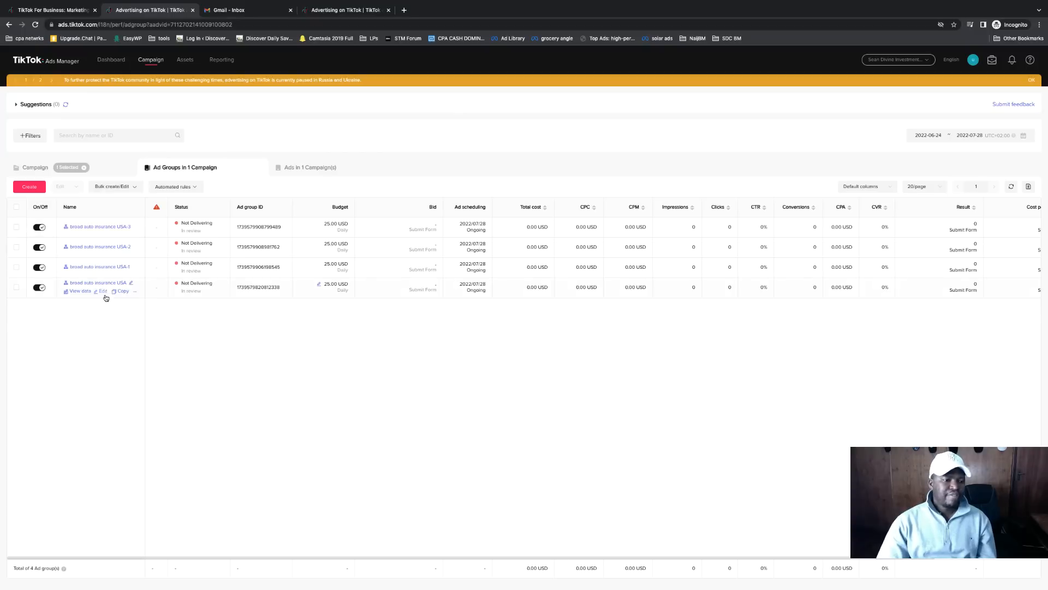
{"action": "left_click", "coordinate": [132, 284]}
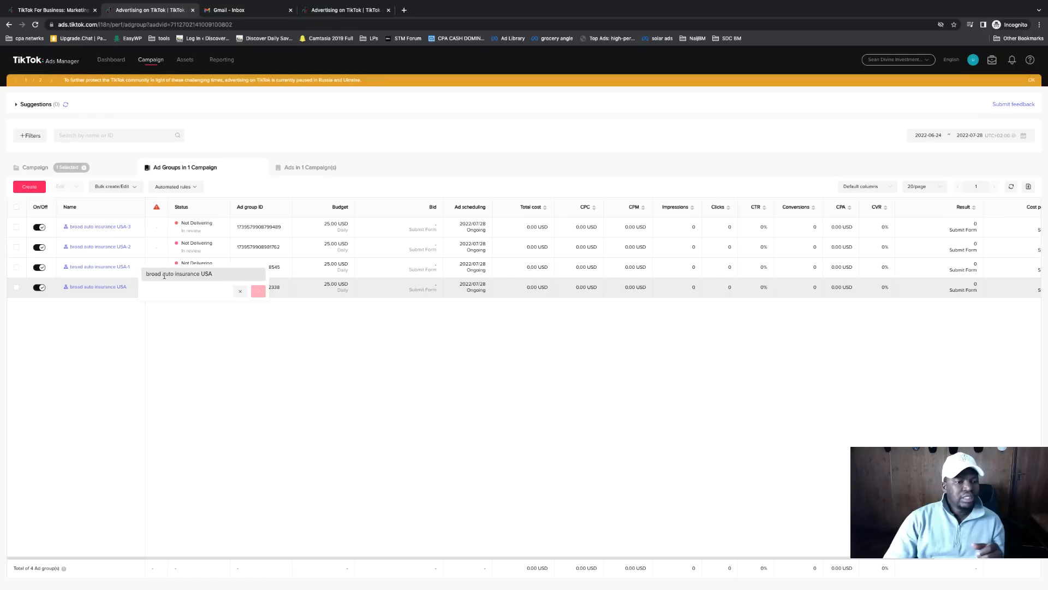
{"action": "double_click", "coordinate": [150, 273]}
{"action": "type", "text": "interest"}
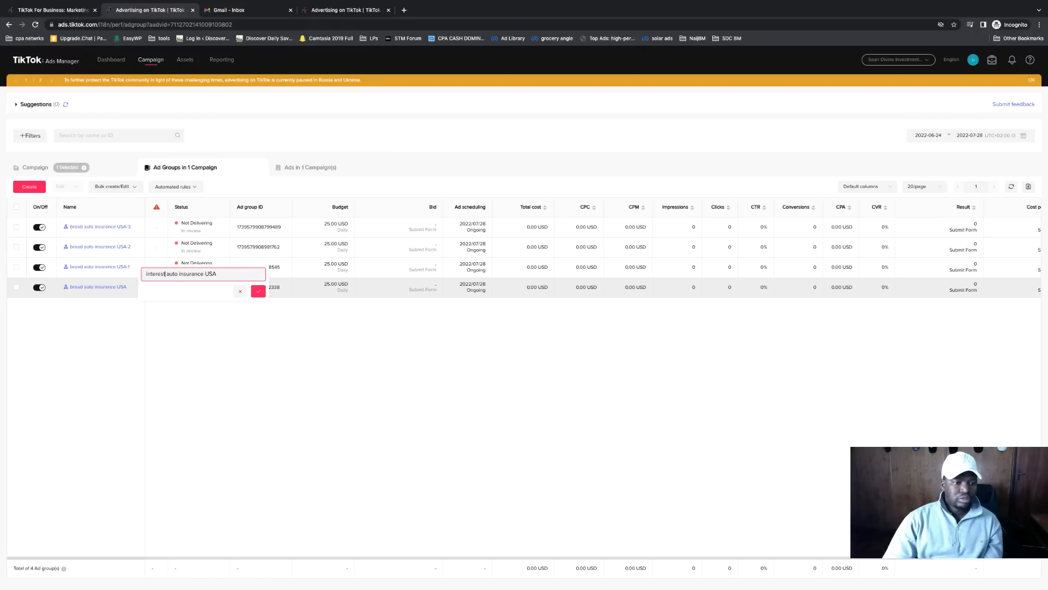
{"action": "type", "text": "s"}
{"action": "left_click_drag", "start_coordinate": [207, 274], "coordinate": [243, 274]}
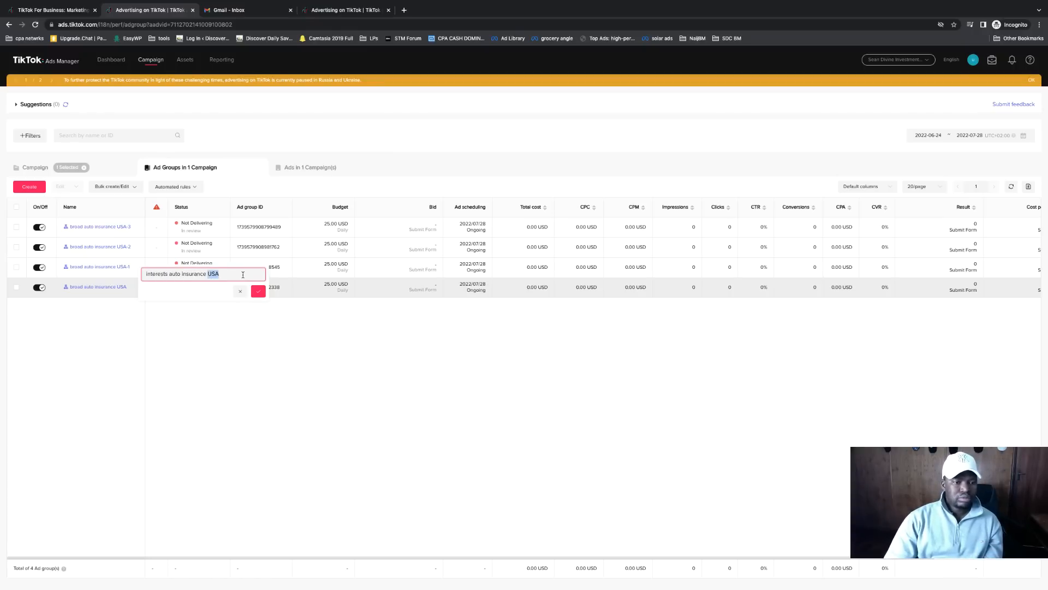
{"action": "key", "text": "BackSpace"}
{"action": "left_click", "coordinate": [259, 291]}
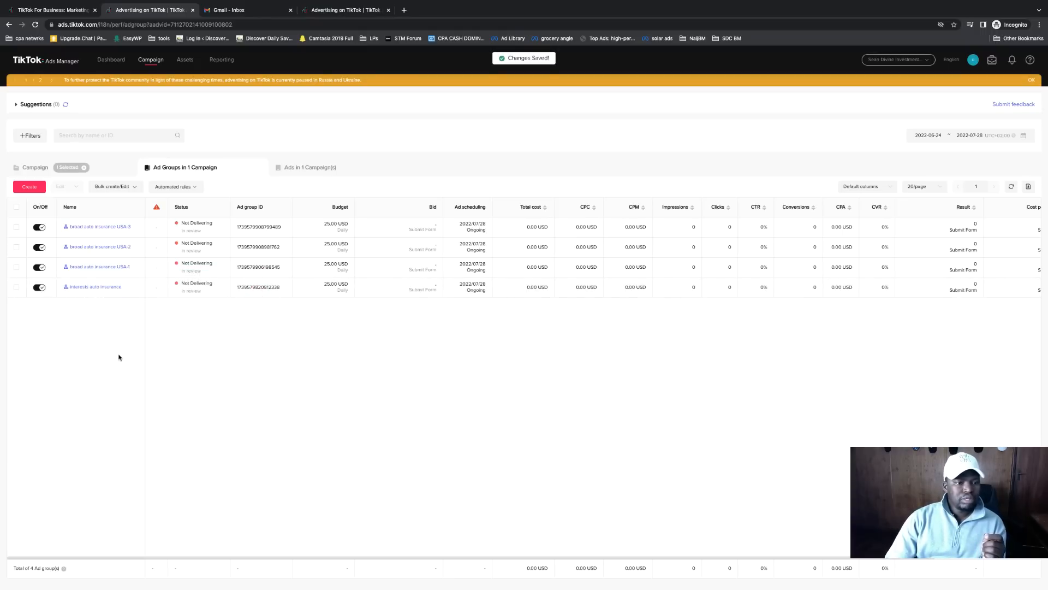
Step: Open the "interests auto insurance" ad group for editing and go to its Interests & Behaviors targeting
{"action": "left_click", "coordinate": [101, 293]}
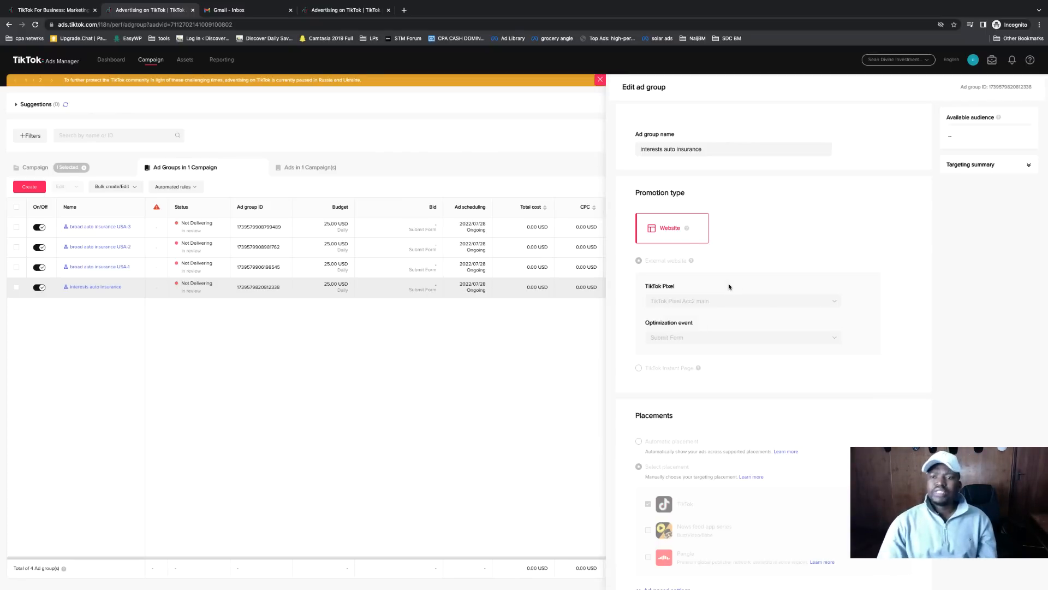
{"action": "scroll", "coordinate": [830, 365], "scroll_direction": "down", "scroll_amount": 6}
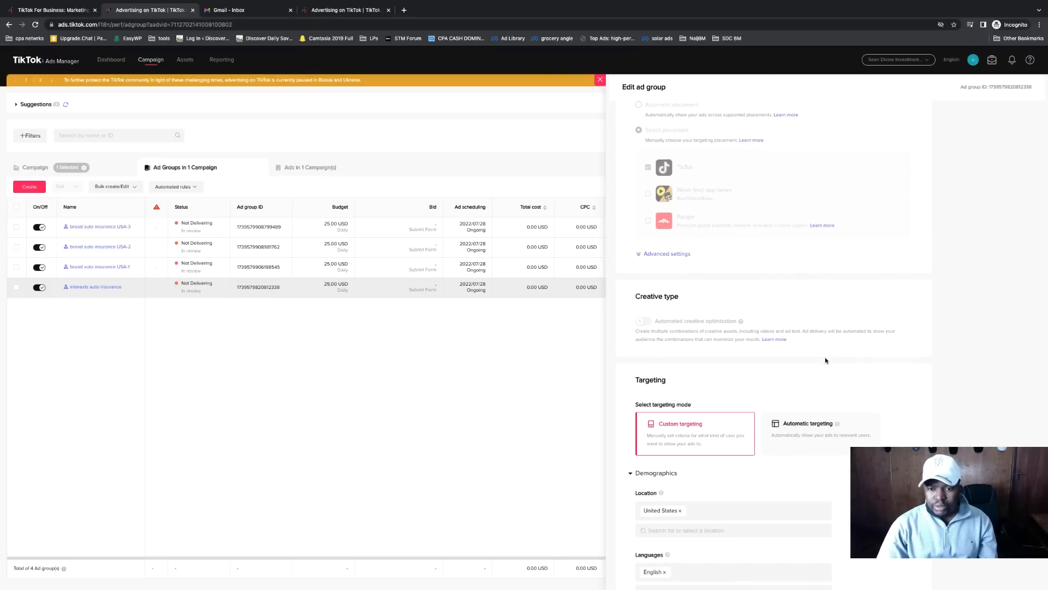
{"action": "scroll", "coordinate": [826, 361], "scroll_direction": "down", "scroll_amount": 3}
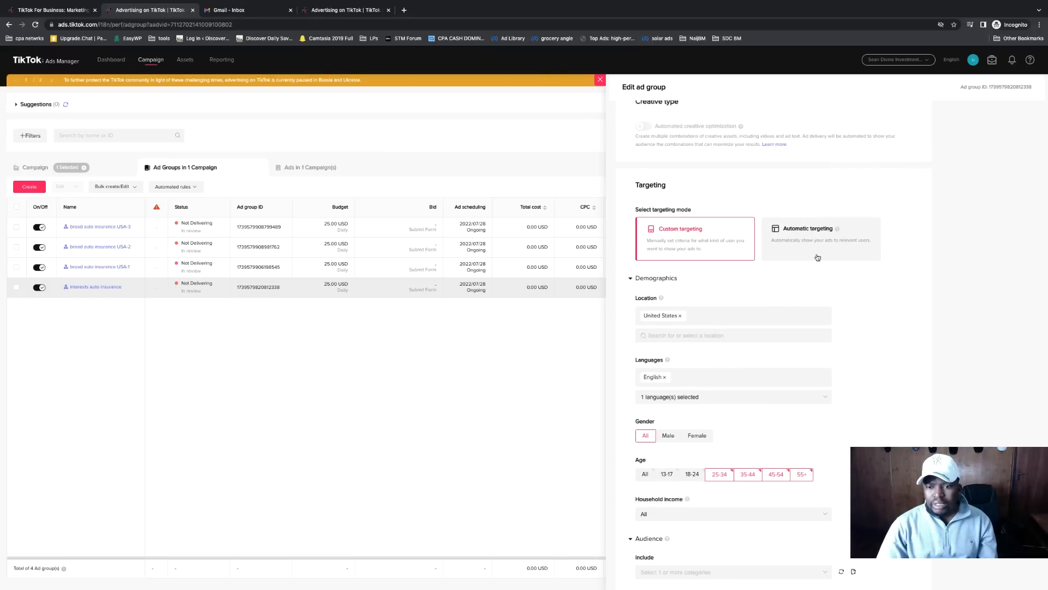
{"action": "scroll", "coordinate": [817, 257], "scroll_direction": "down", "scroll_amount": 8}
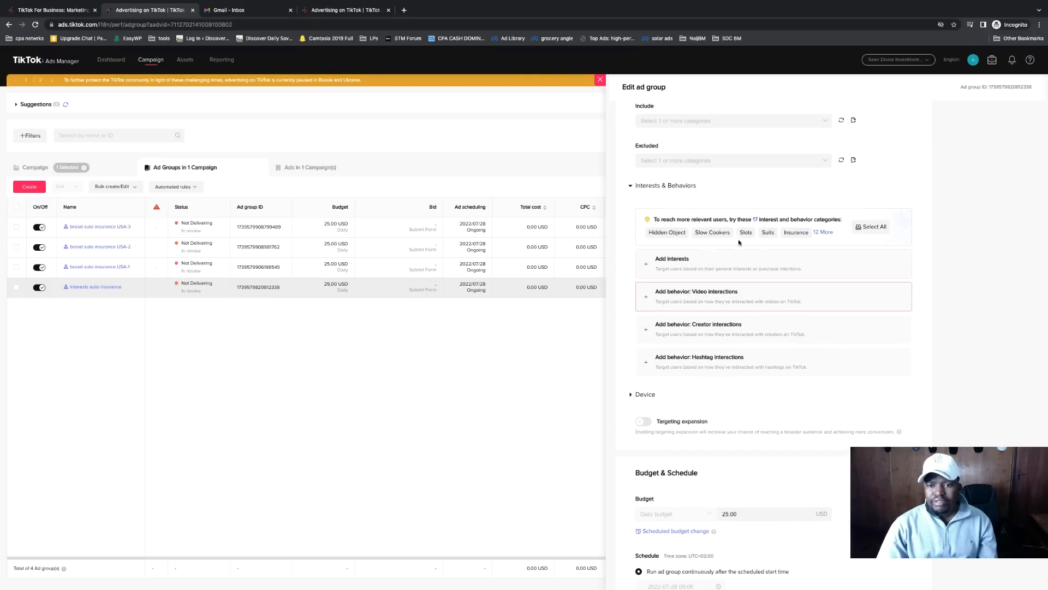
Step: Try applying only the recommended interests Insurance, Car News, driving record, cheap cars and travel destinations, switching to Purchase intention and back to General interest
{"action": "left_click", "coordinate": [826, 233]}
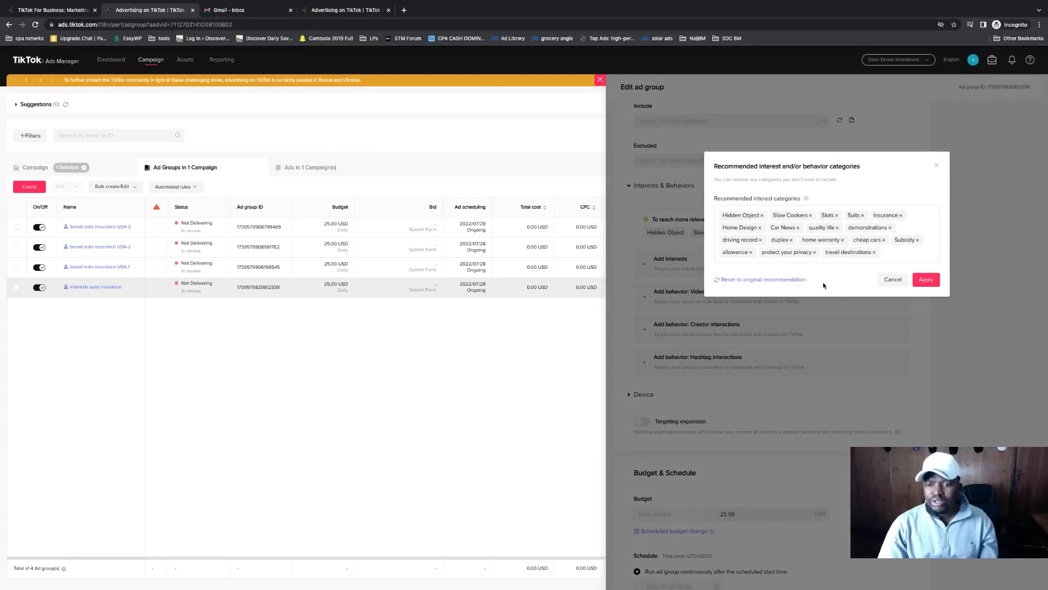
{"action": "left_click", "coordinate": [760, 227]}
{"action": "left_click", "coordinate": [762, 215]}
{"action": "left_click", "coordinate": [760, 216]}
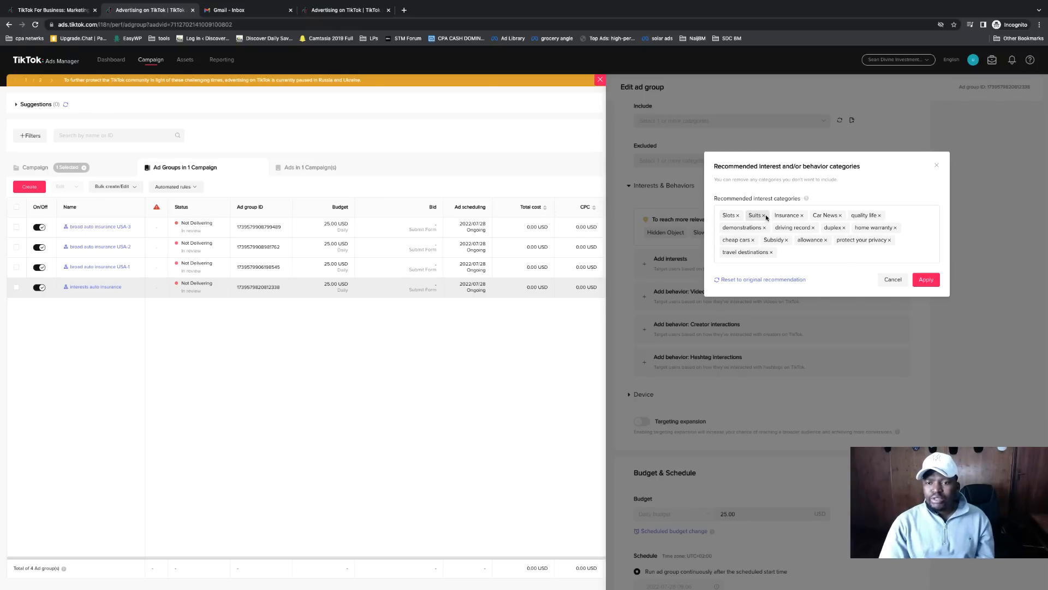
{"action": "left_click", "coordinate": [764, 215]}
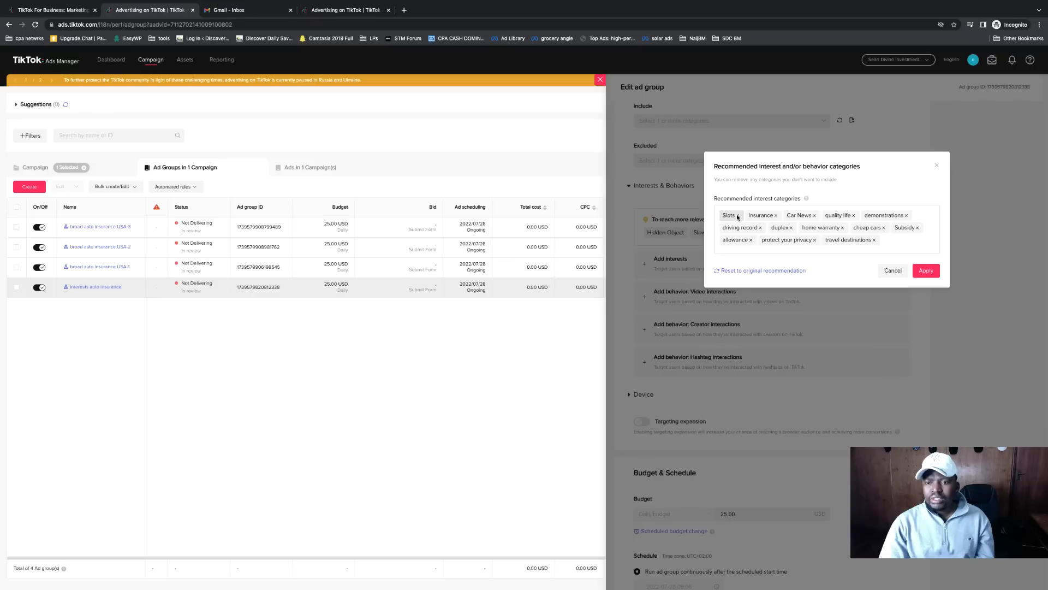
{"action": "left_click", "coordinate": [738, 215]}
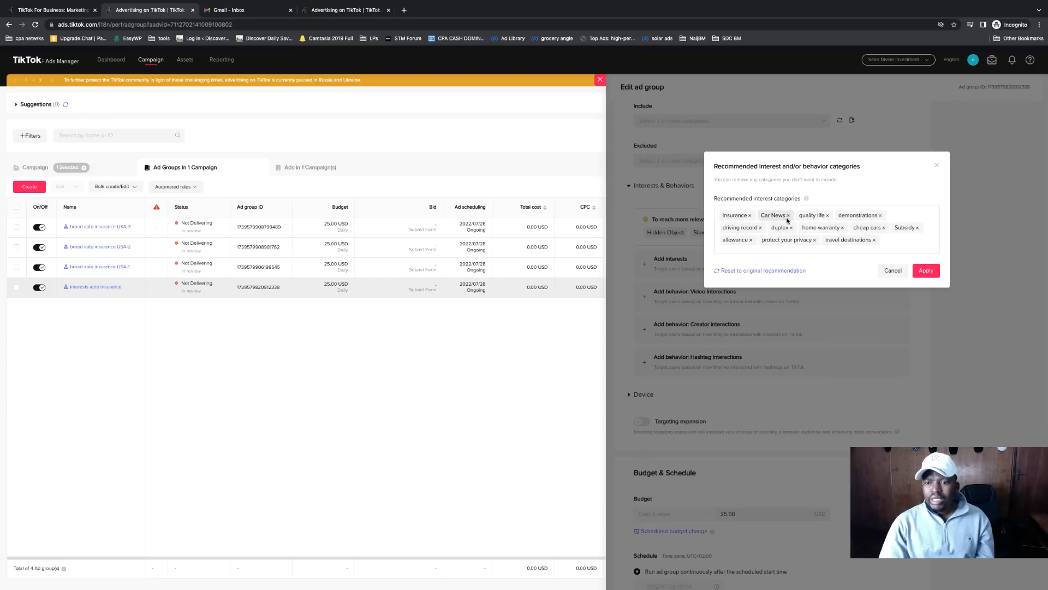
{"action": "left_click", "coordinate": [827, 216]}
{"action": "left_click", "coordinate": [841, 216]}
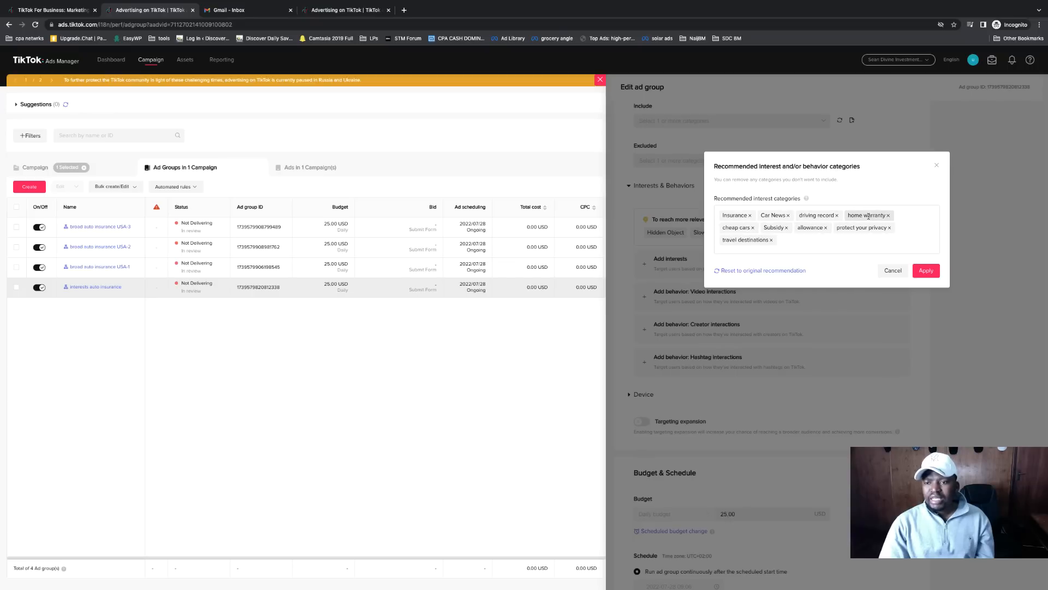
{"action": "left_click", "coordinate": [889, 216]}
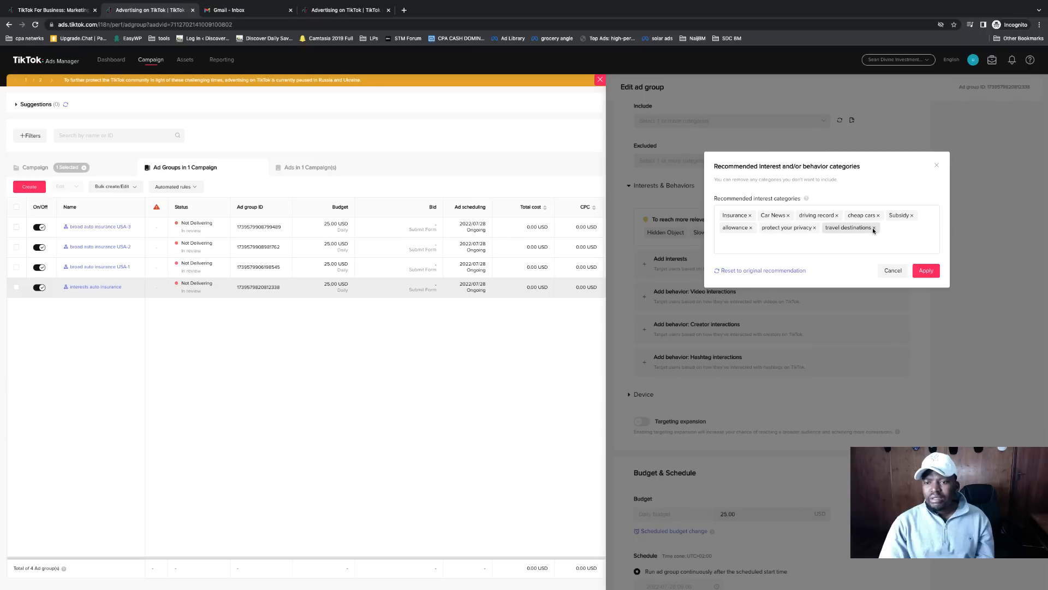
{"action": "left_click", "coordinate": [911, 216]}
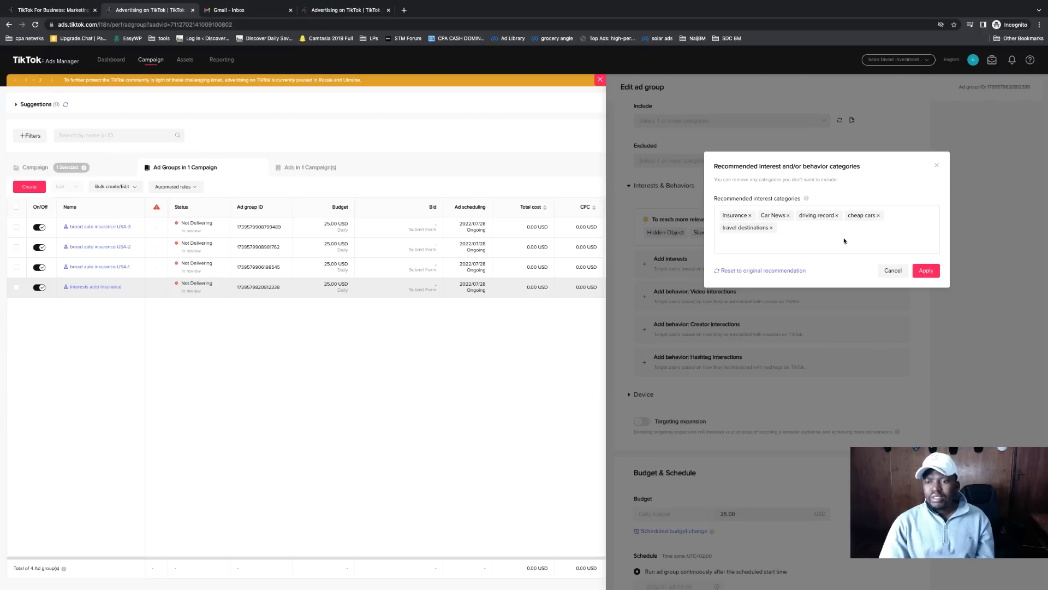
{"action": "left_click", "coordinate": [926, 271]}
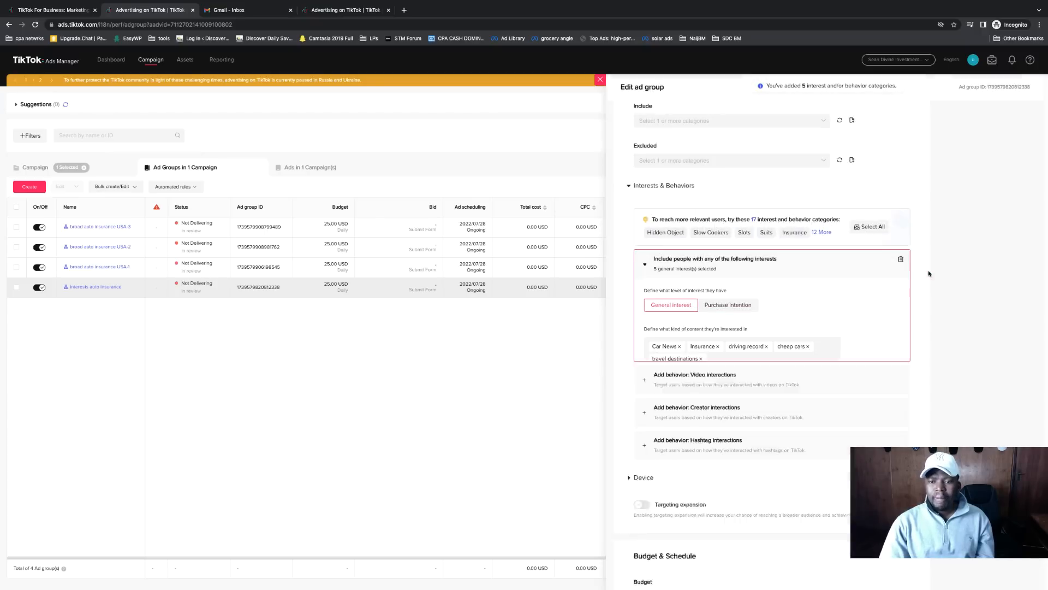
{"action": "left_click", "coordinate": [725, 308]}
{"action": "left_click", "coordinate": [664, 308]}
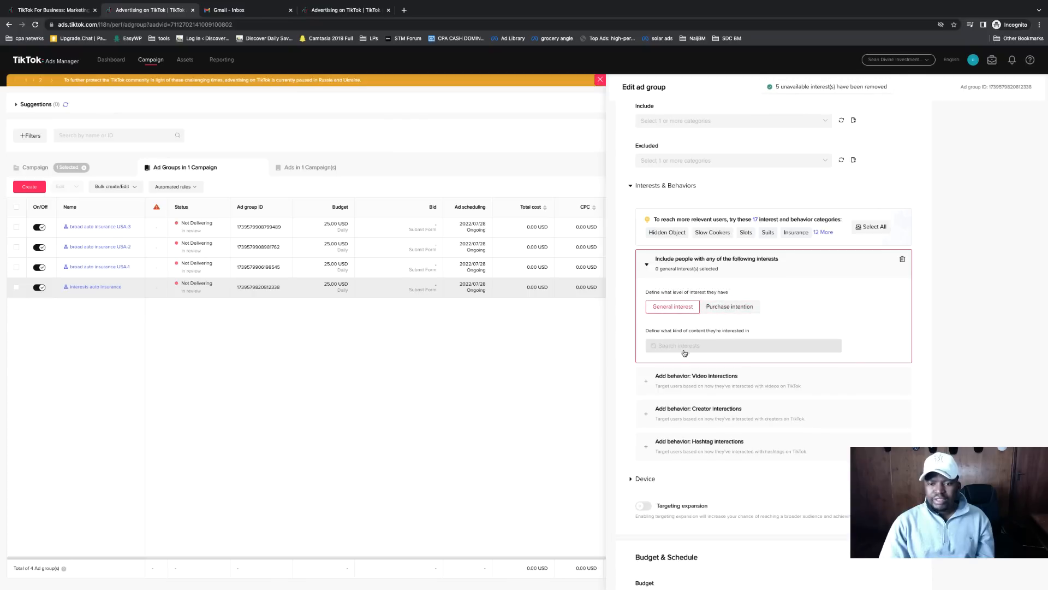
Step: Add Car Dealerships from the Vehicles & Transportation category to the ad group's general interests
{"action": "left_click", "coordinate": [686, 346]}
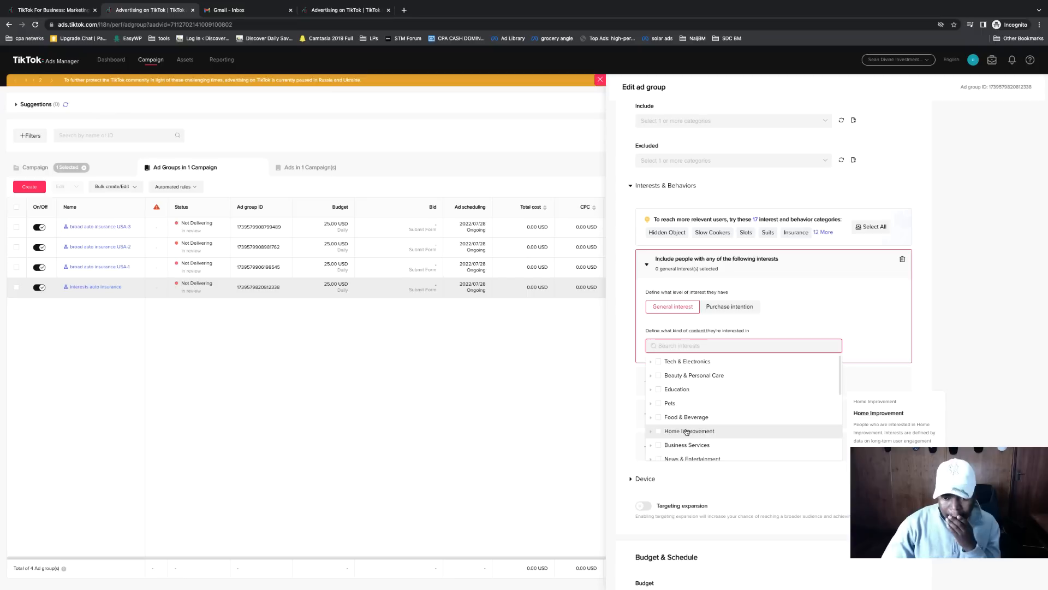
{"action": "scroll", "coordinate": [706, 415], "scroll_direction": "down", "scroll_amount": 1}
{"action": "scroll", "coordinate": [707, 416], "scroll_direction": "down", "scroll_amount": 1}
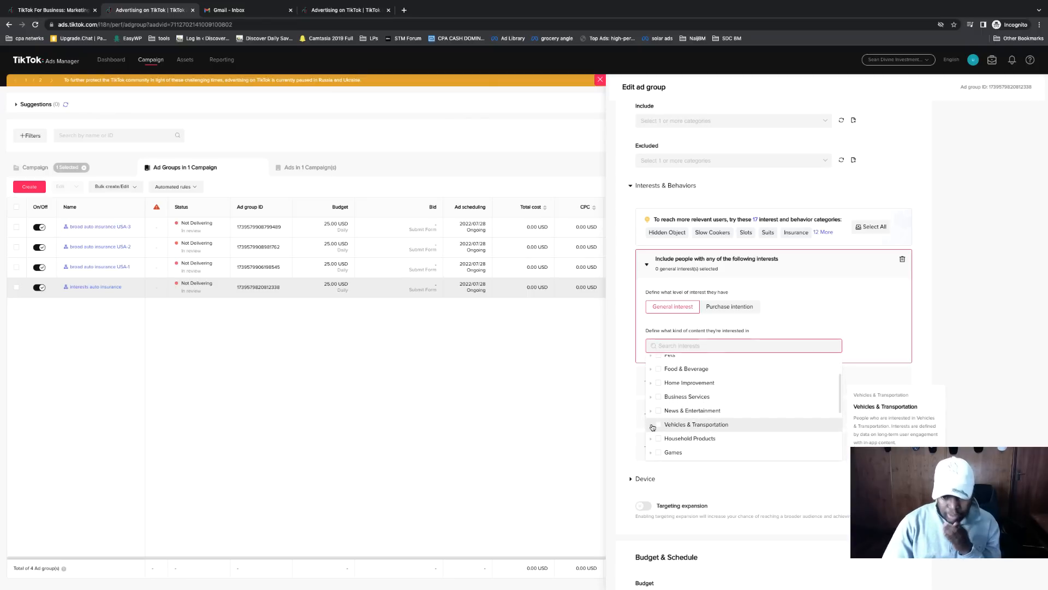
{"action": "left_click", "coordinate": [677, 426]}
{"action": "scroll", "coordinate": [705, 427], "scroll_direction": "down", "scroll_amount": 2}
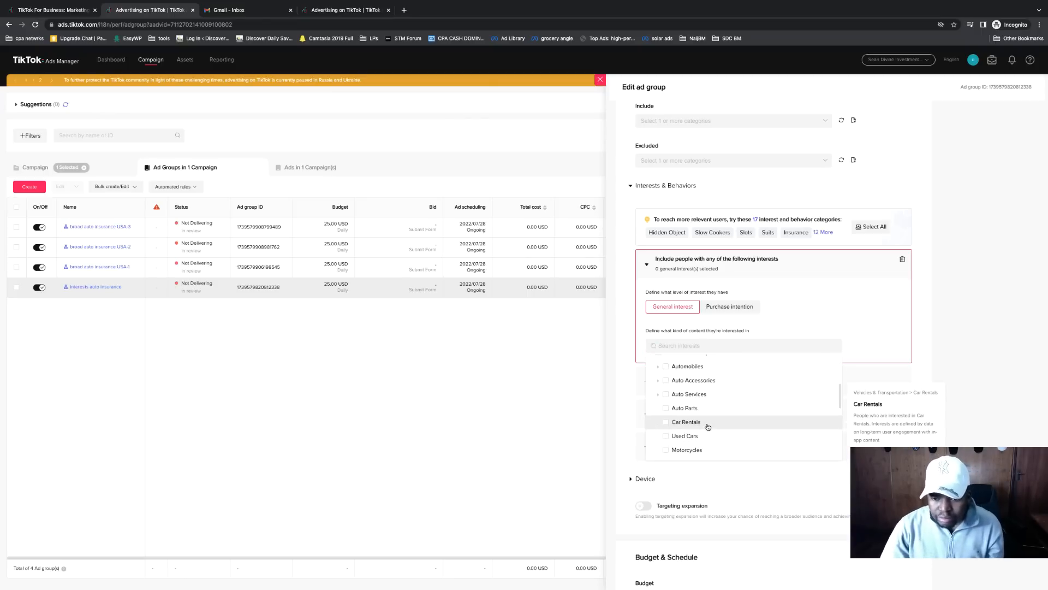
{"action": "scroll", "coordinate": [708, 427], "scroll_direction": "down", "scroll_amount": 1}
{"action": "scroll", "coordinate": [708, 427], "scroll_direction": "down", "scroll_amount": 3}
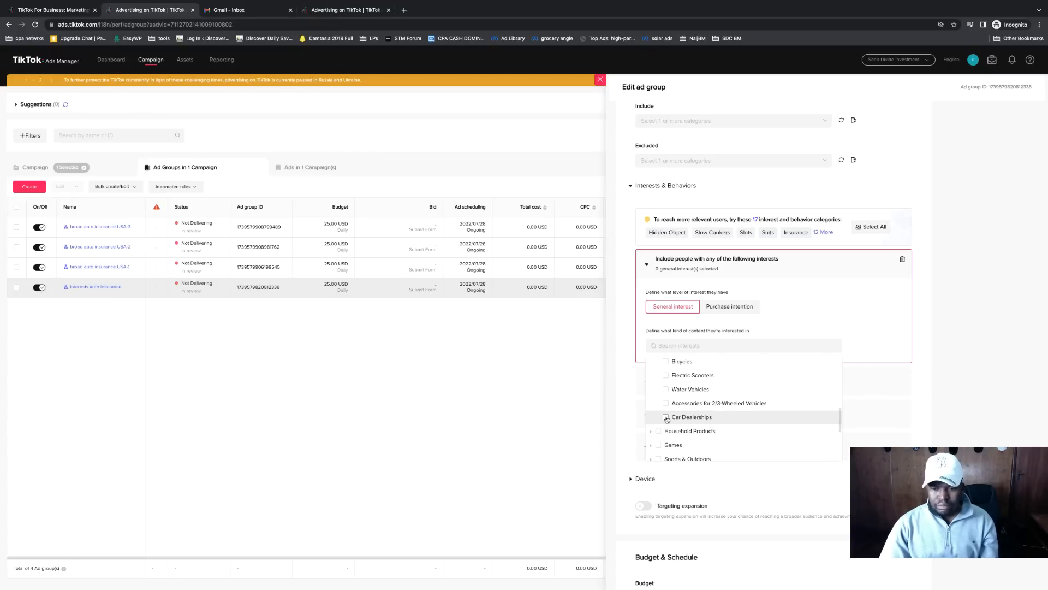
{"action": "left_click", "coordinate": [698, 418]}
Step: Add Auto Services from the Vehicles & Transportation category to the general interests
{"action": "scroll", "coordinate": [699, 416], "scroll_direction": "up", "scroll_amount": 4}
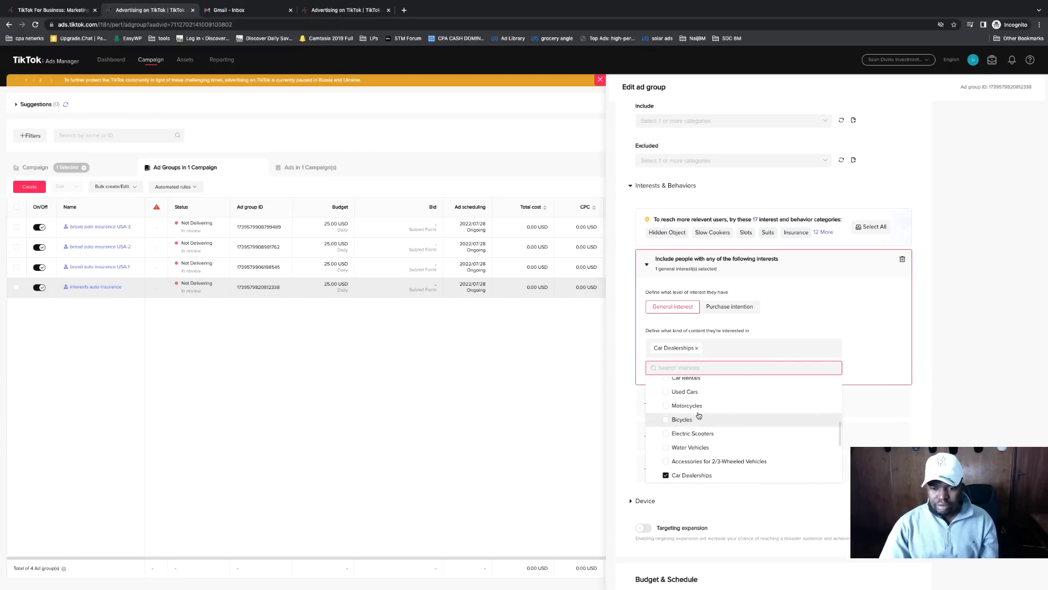
{"action": "mouse_move", "coordinate": [668, 432]}
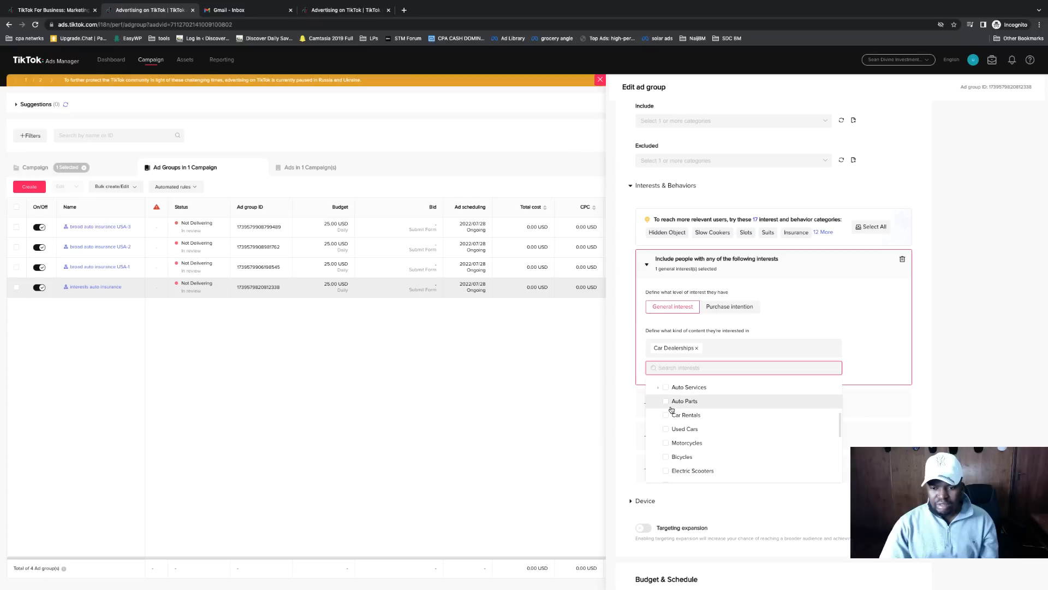
{"action": "scroll", "coordinate": [667, 409], "scroll_direction": "up", "scroll_amount": 1}
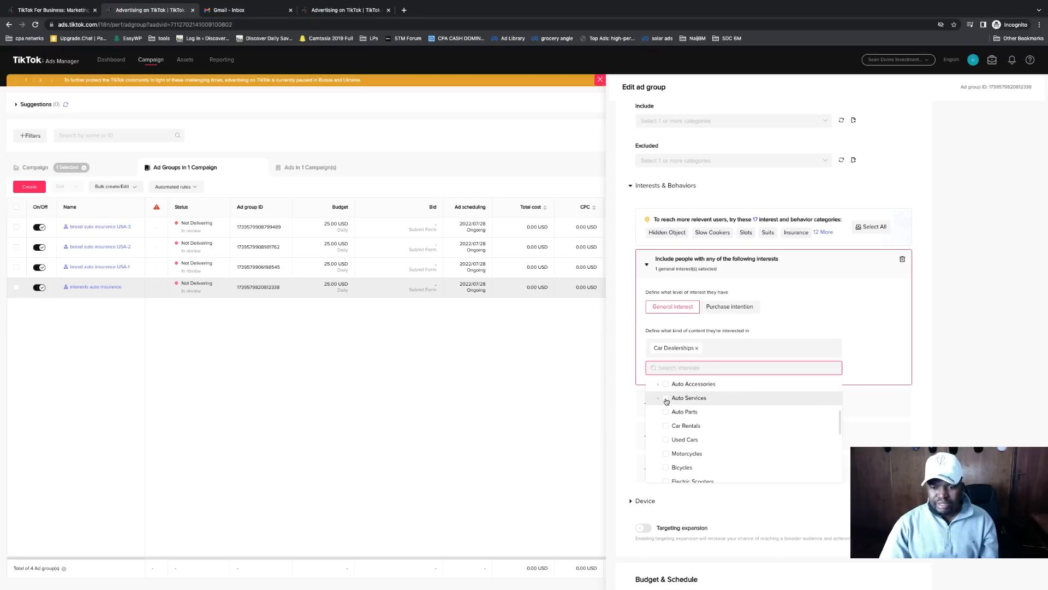
{"action": "left_click", "coordinate": [666, 401]}
Step: Add Used Cars from the Vehicles & Transportation category to the ad group's general interests
{"action": "scroll", "coordinate": [693, 413], "scroll_direction": "up", "scroll_amount": 1}
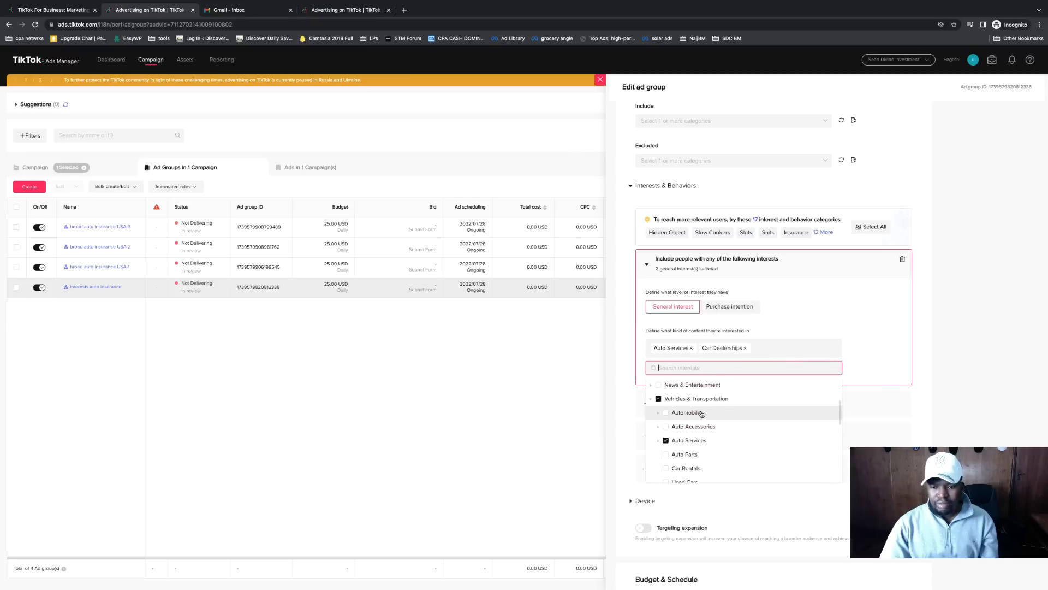
{"action": "left_click", "coordinate": [659, 417]}
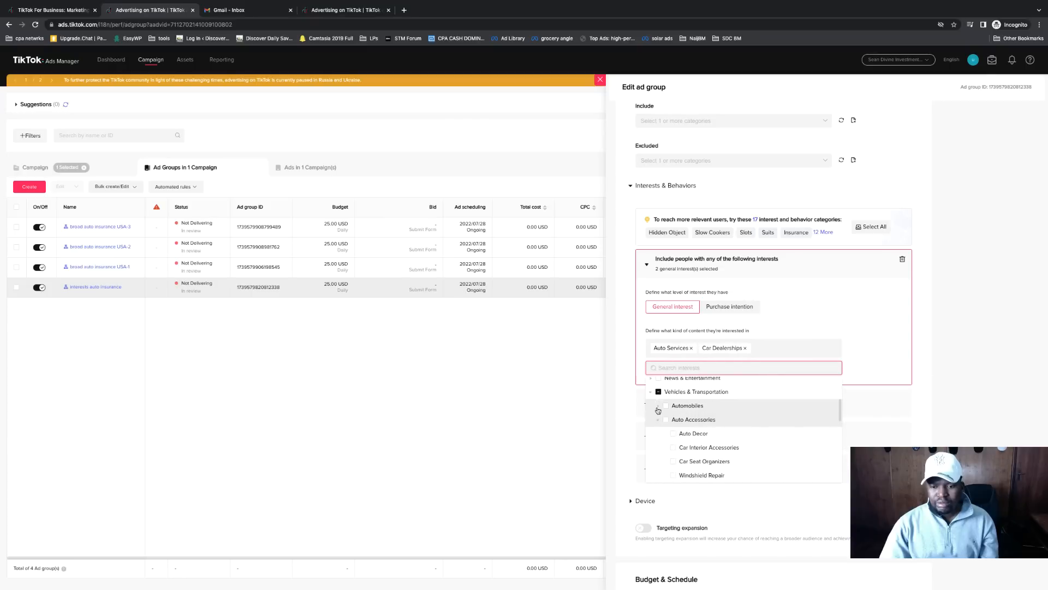
{"action": "left_click", "coordinate": [657, 406]}
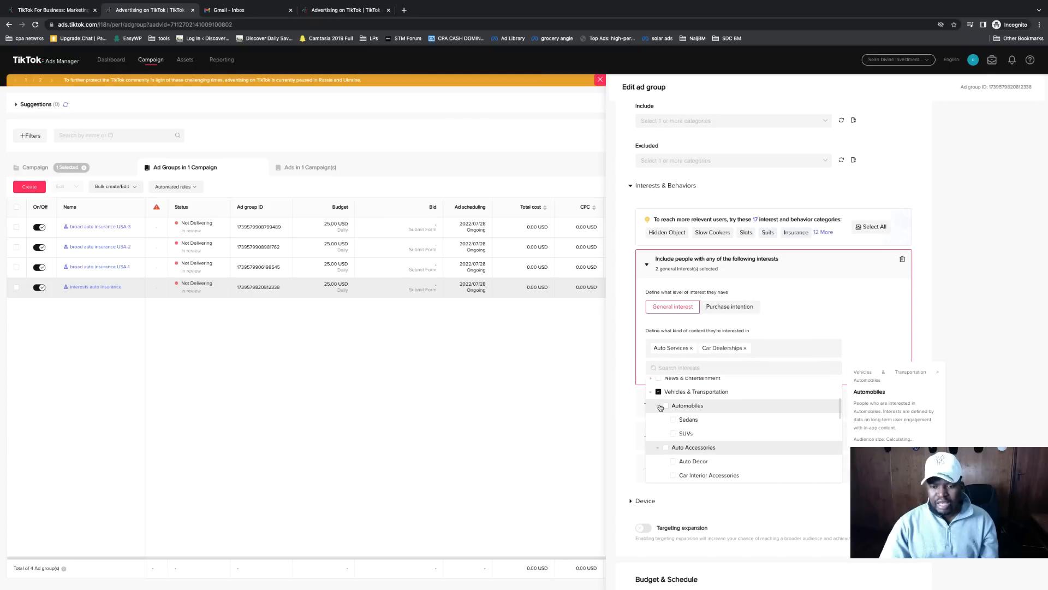
{"action": "left_click", "coordinate": [657, 406]}
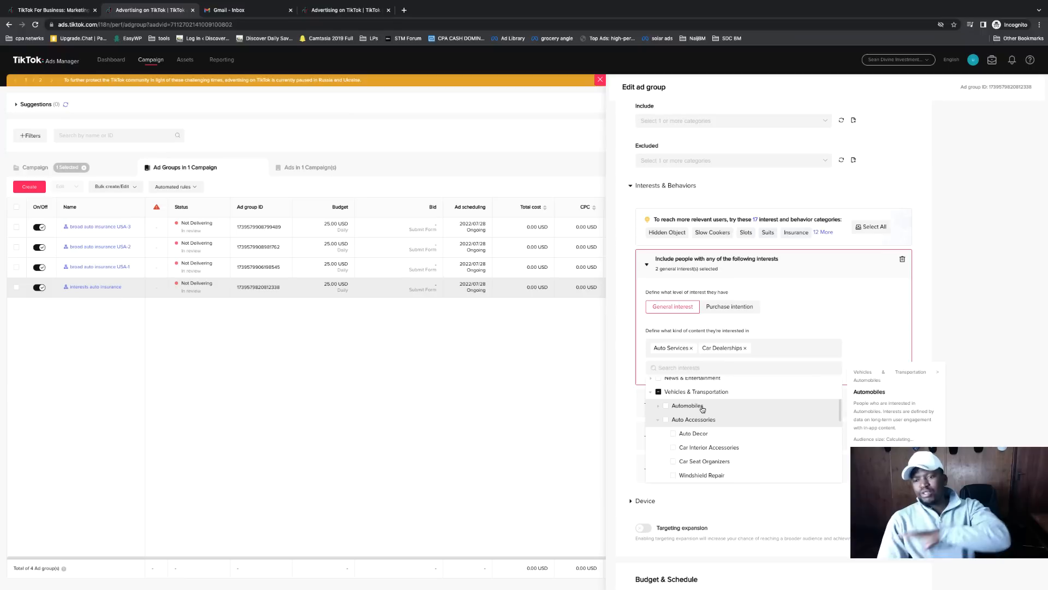
{"action": "scroll", "coordinate": [723, 437], "scroll_direction": "down", "scroll_amount": 1}
{"action": "scroll", "coordinate": [723, 437], "scroll_direction": "down", "scroll_amount": 2}
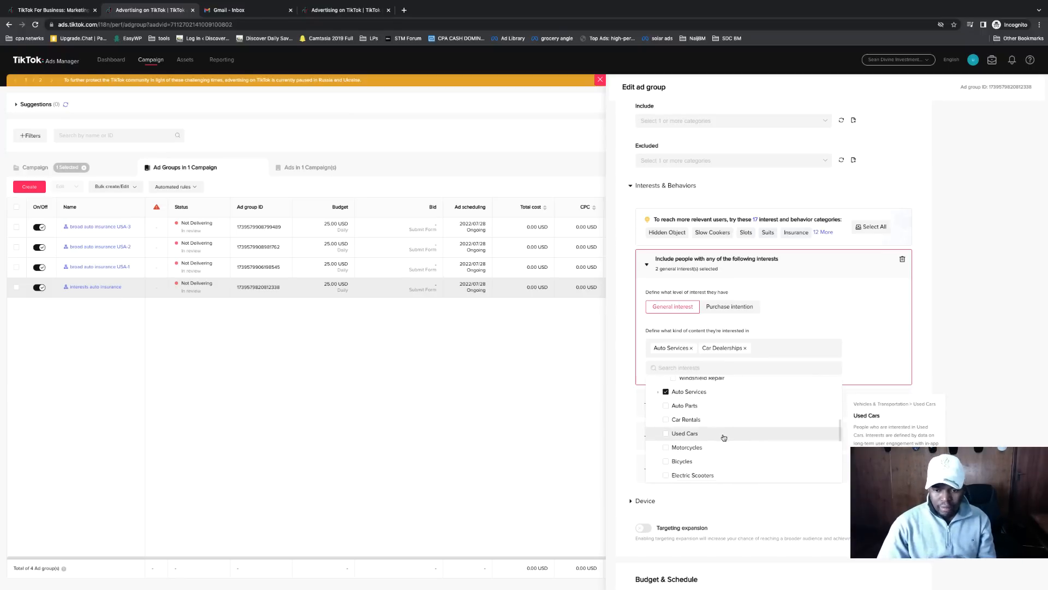
{"action": "scroll", "coordinate": [724, 437], "scroll_direction": "down", "scroll_amount": 4}
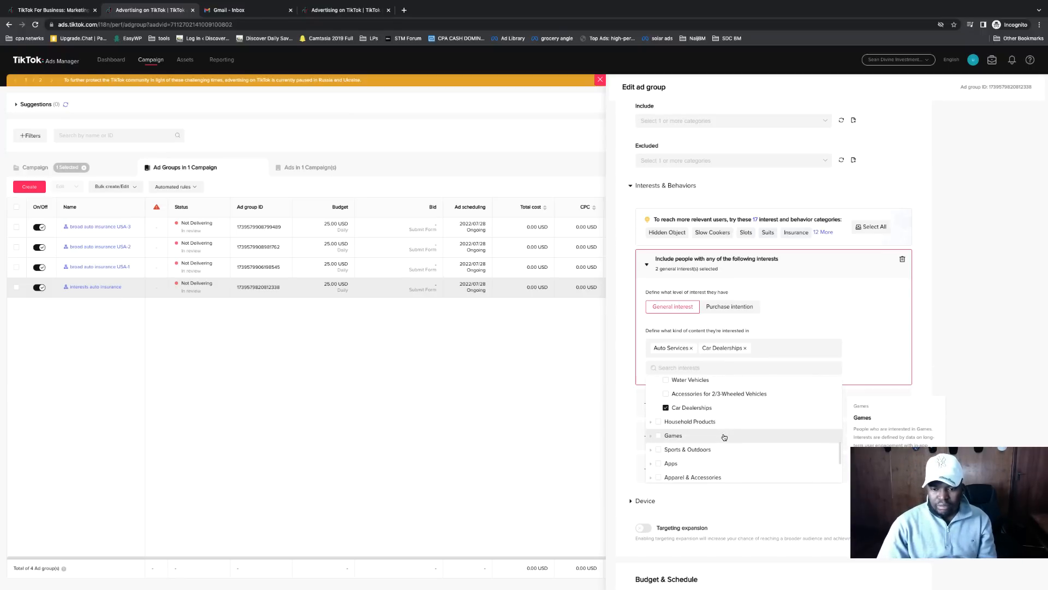
{"action": "scroll", "coordinate": [723, 437], "scroll_direction": "up", "scroll_amount": 3}
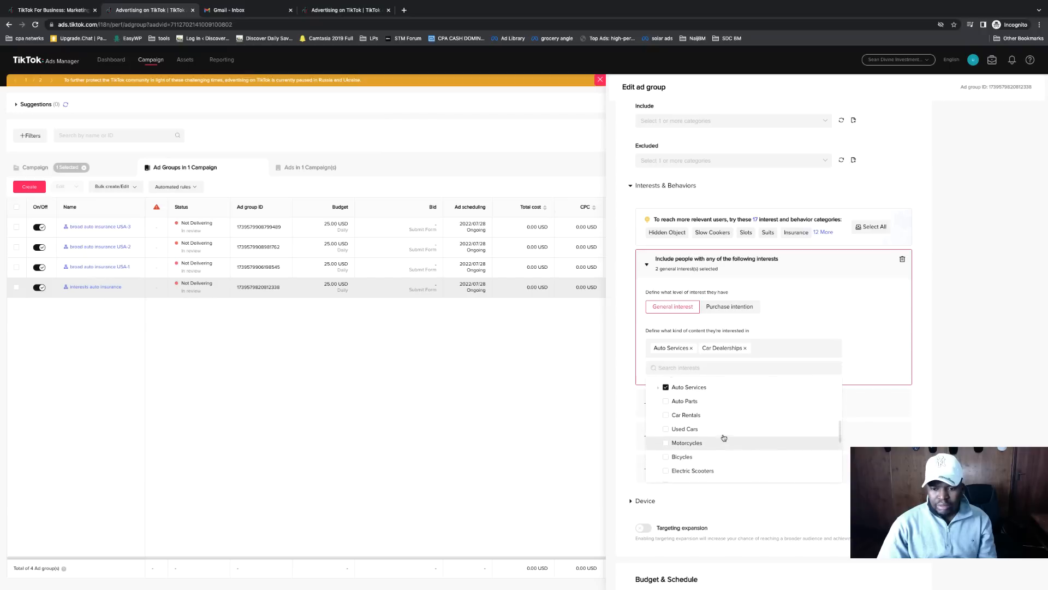
{"action": "scroll", "coordinate": [668, 432], "scroll_direction": "up", "scroll_amount": 1}
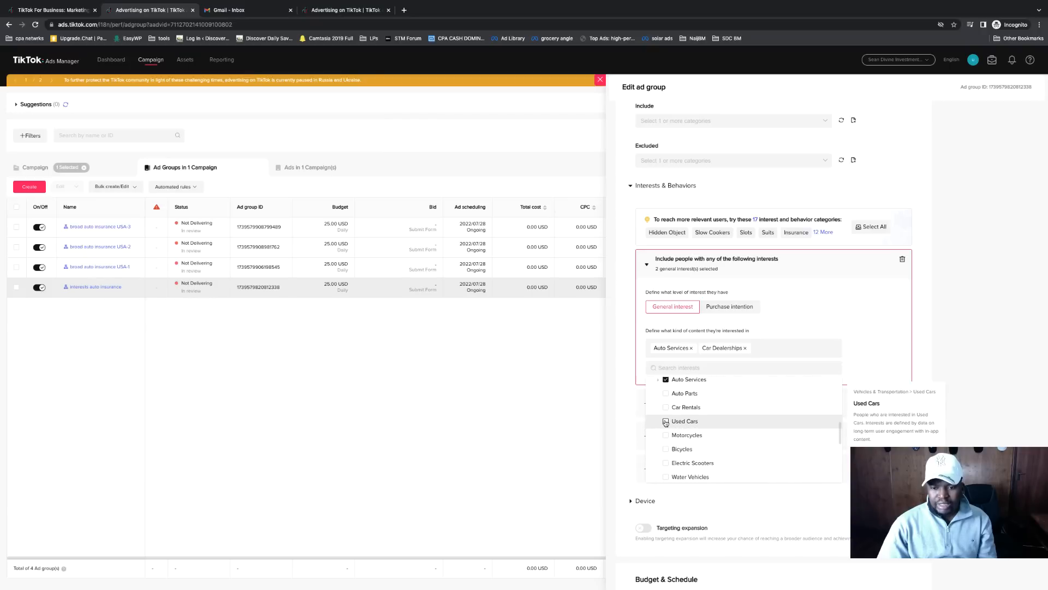
{"action": "scroll", "coordinate": [667, 420], "scroll_direction": "down", "scroll_amount": 1}
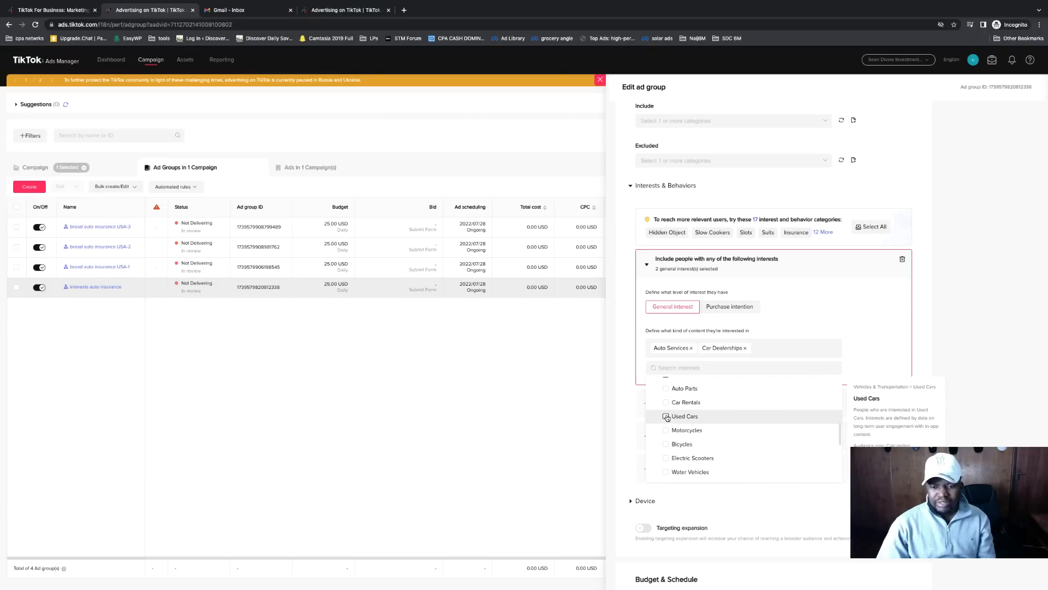
{"action": "left_click", "coordinate": [668, 418]}
Step: Add Insurance from the Financial Services category to the general interests
{"action": "scroll", "coordinate": [732, 432], "scroll_direction": "up", "scroll_amount": 3}
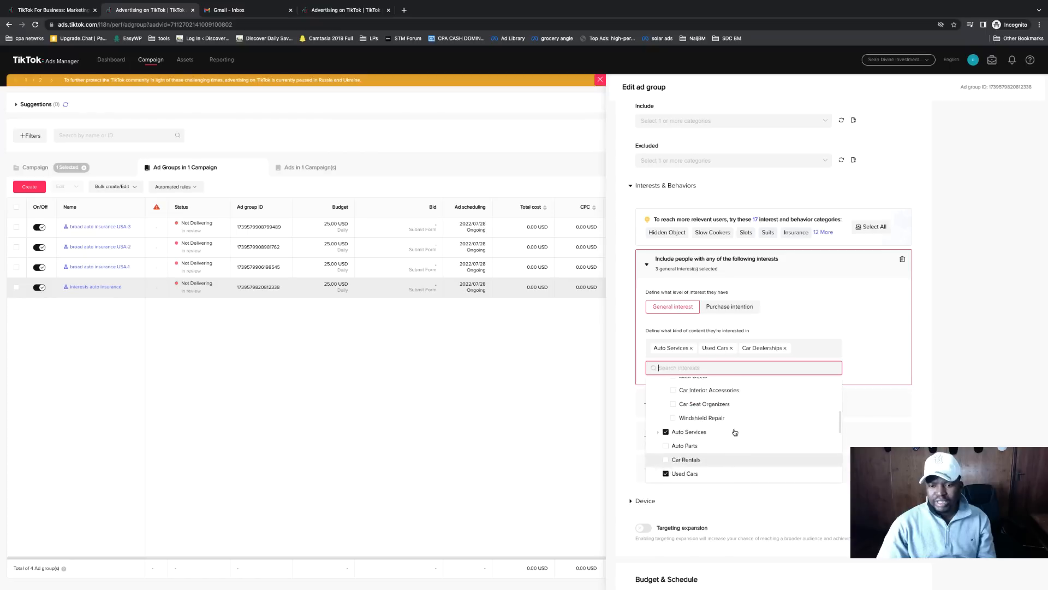
{"action": "scroll", "coordinate": [735, 432], "scroll_direction": "up", "scroll_amount": 3}
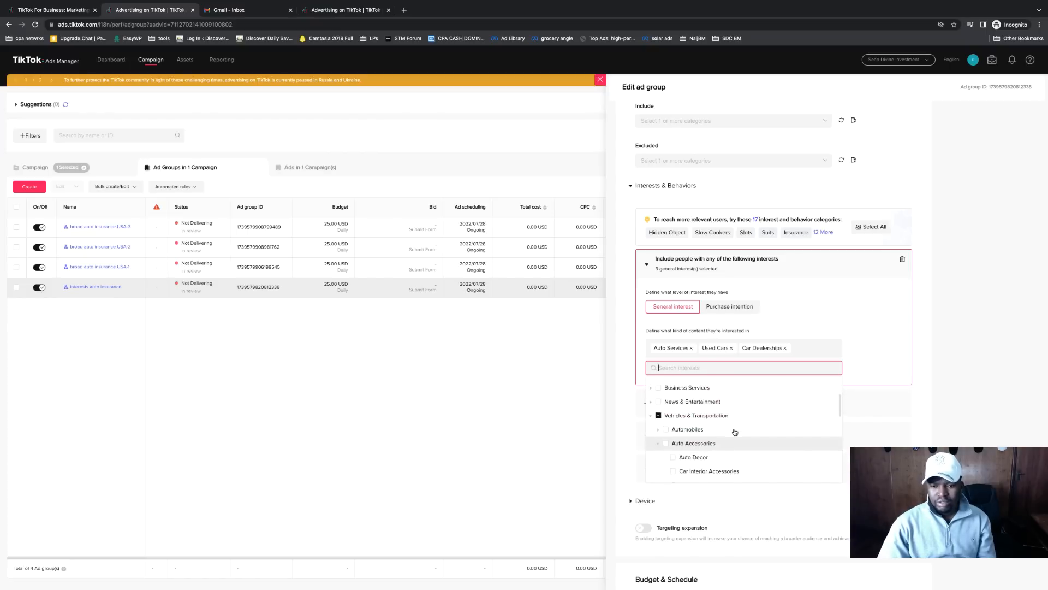
{"action": "scroll", "coordinate": [735, 432], "scroll_direction": "up", "scroll_amount": 5}
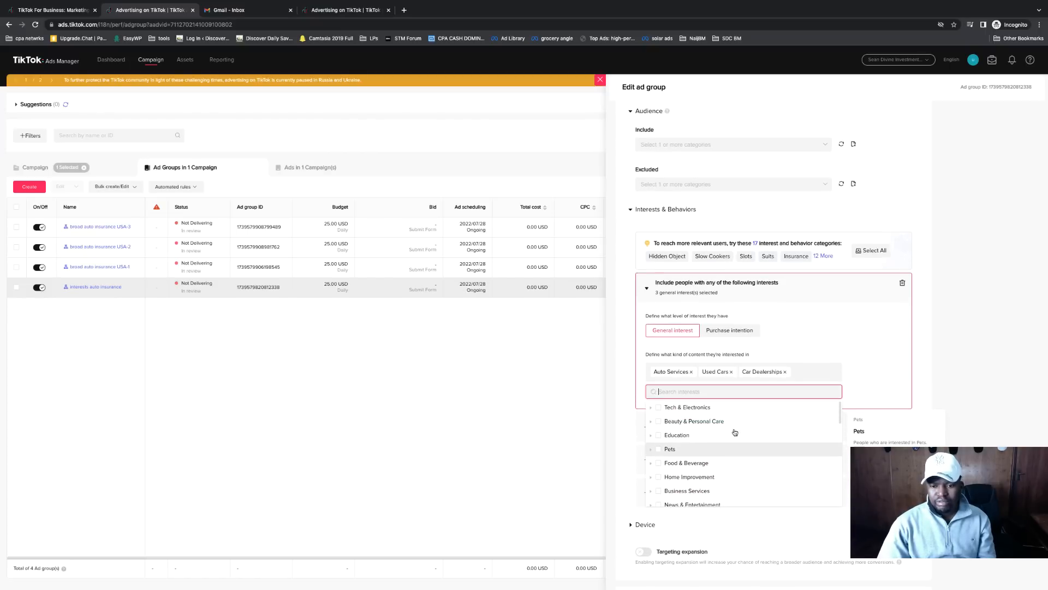
{"action": "scroll", "coordinate": [735, 432], "scroll_direction": "down", "scroll_amount": 3}
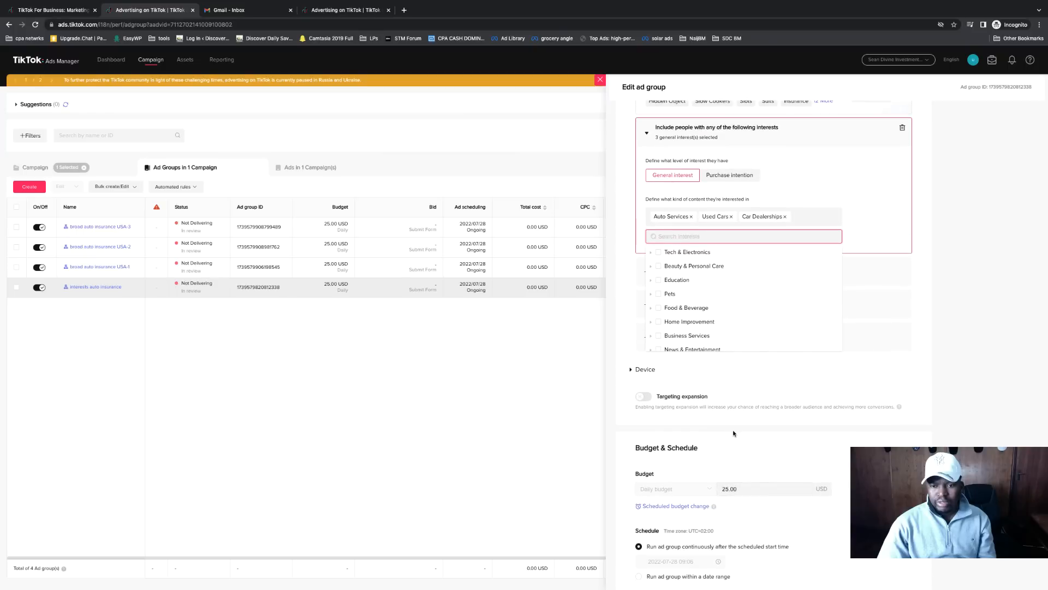
{"action": "scroll", "coordinate": [720, 327], "scroll_direction": "down", "scroll_amount": 5}
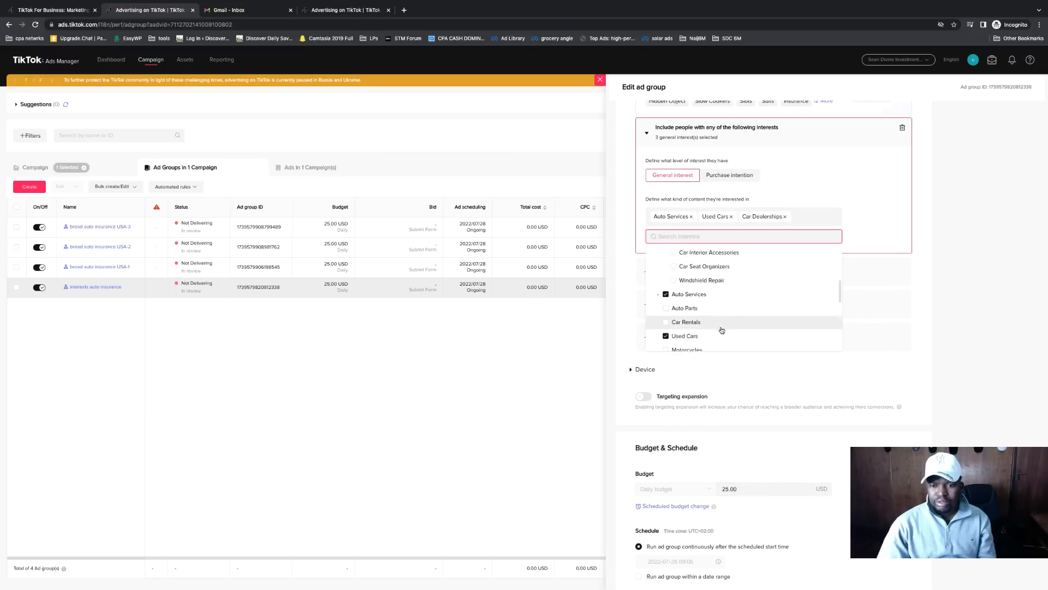
{"action": "scroll", "coordinate": [721, 330], "scroll_direction": "down", "scroll_amount": 6}
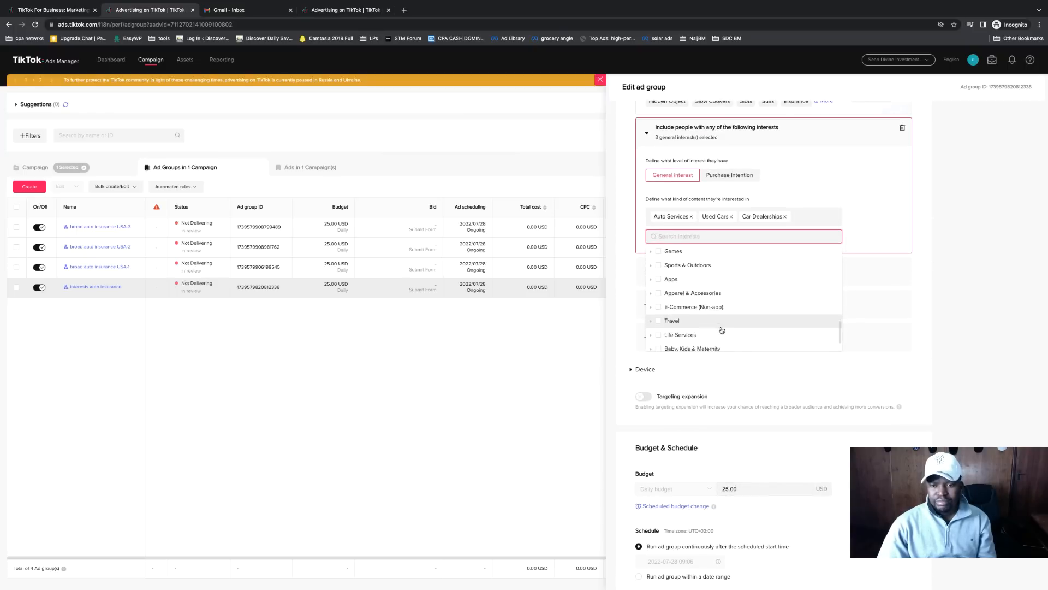
{"action": "mouse_move", "coordinate": [721, 331]}
{"action": "scroll", "coordinate": [721, 332], "scroll_direction": "down", "scroll_amount": 1}
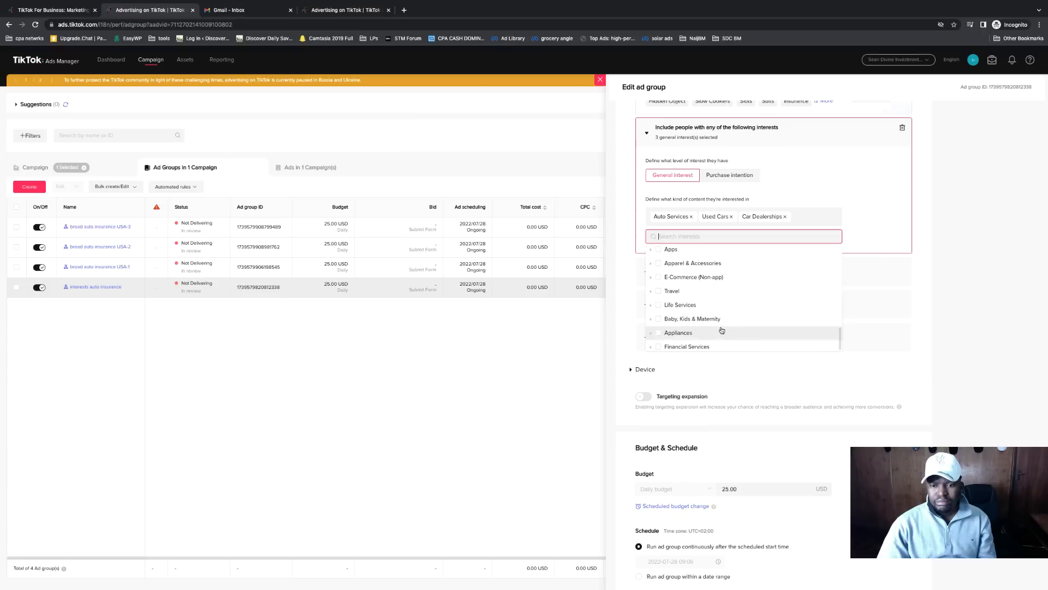
{"action": "left_click", "coordinate": [651, 345]}
{"action": "scroll", "coordinate": [712, 338], "scroll_direction": "down", "scroll_amount": 2}
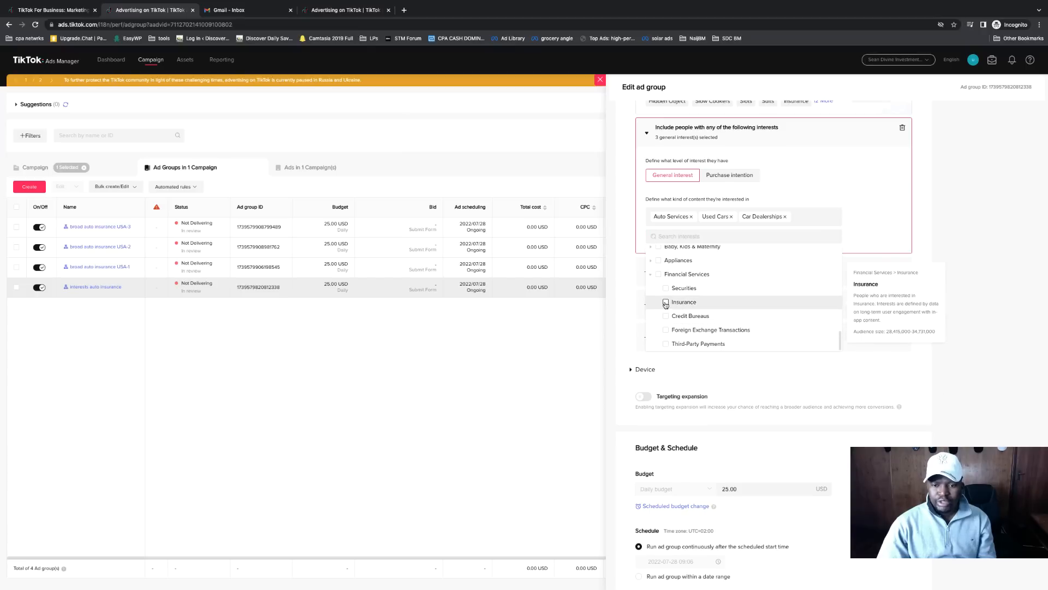
{"action": "left_click", "coordinate": [683, 301]}
Step: Look through the remaining interest categories, including the Financial Services options, for other interests related to auto insurance
{"action": "mouse_move", "coordinate": [726, 328]}
{"action": "scroll", "coordinate": [726, 329], "scroll_direction": "down", "scroll_amount": 5}
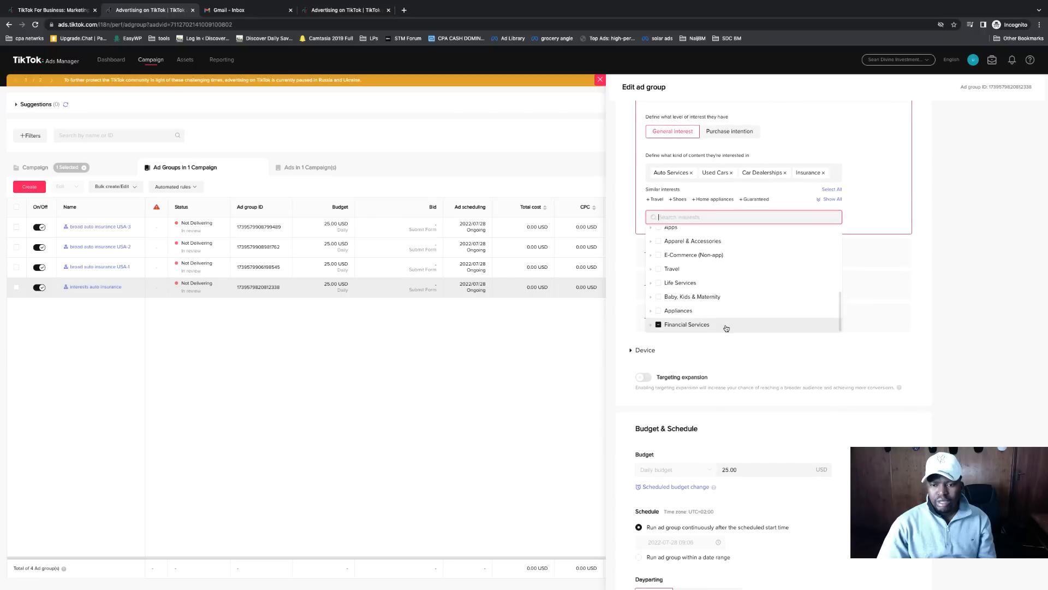
{"action": "scroll", "coordinate": [730, 332], "scroll_direction": "down", "scroll_amount": 2}
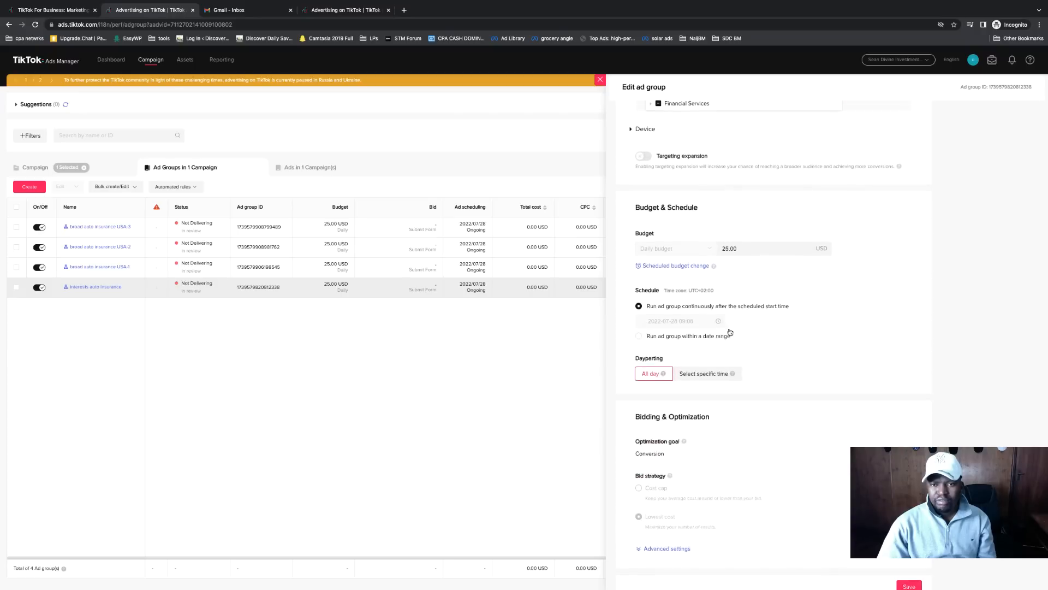
{"action": "scroll", "coordinate": [732, 334], "scroll_direction": "up", "scroll_amount": 7}
{"action": "scroll", "coordinate": [737, 349], "scroll_direction": "down", "scroll_amount": 3}
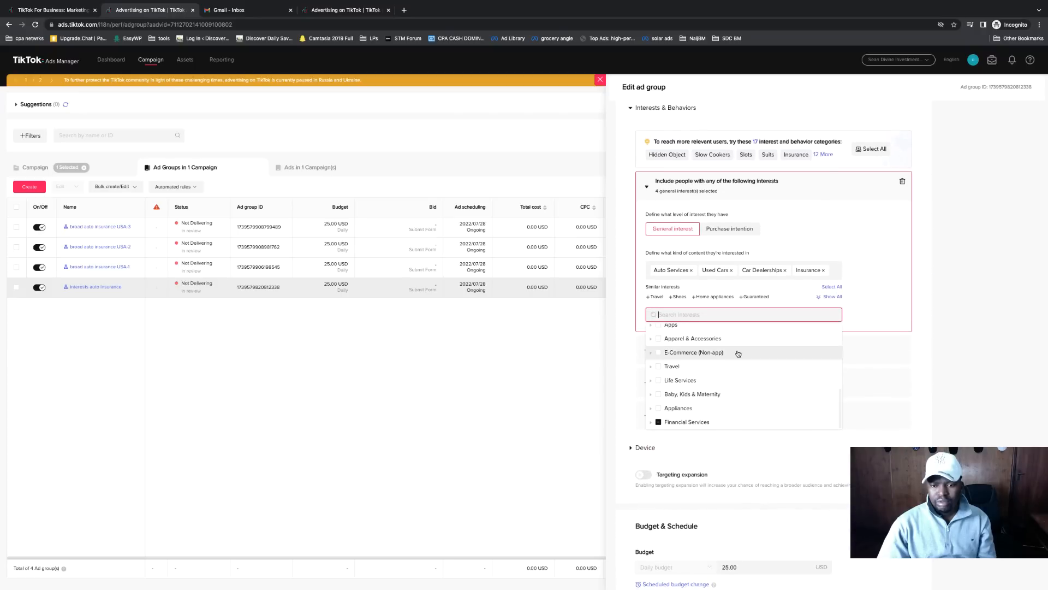
{"action": "left_click_drag", "start_coordinate": [841, 365], "coordinate": [839, 375]}
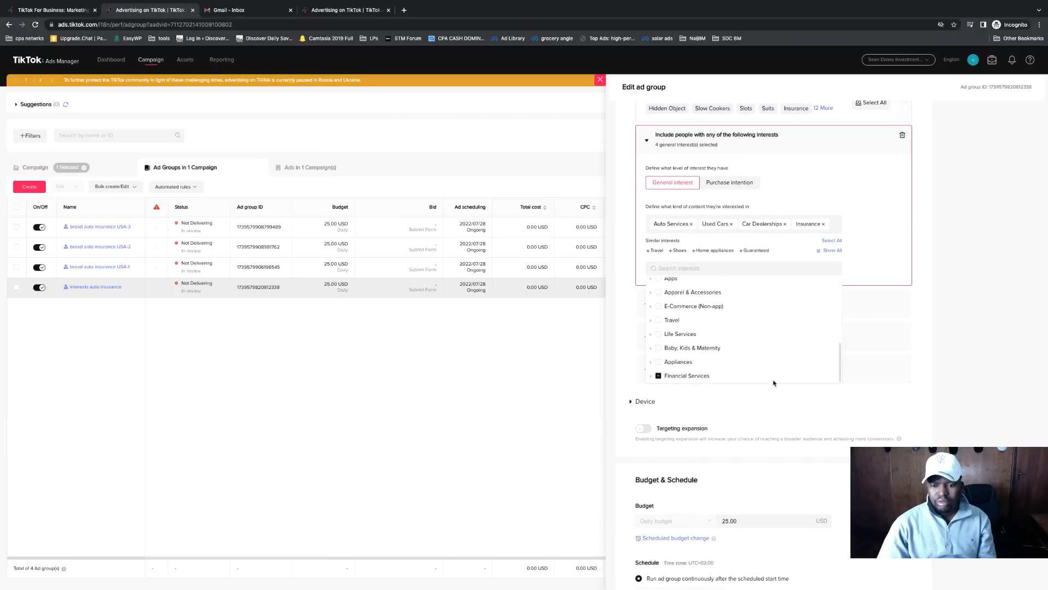
{"action": "left_click", "coordinate": [651, 375]}
{"action": "scroll", "coordinate": [723, 363], "scroll_direction": "down", "scroll_amount": 2}
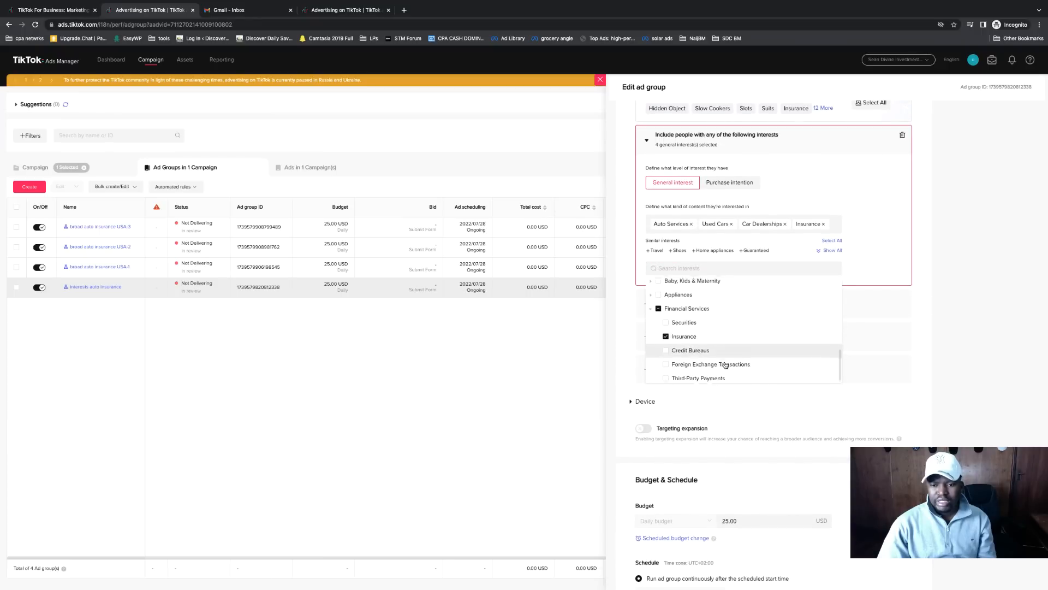
{"action": "scroll", "coordinate": [726, 362], "scroll_direction": "up", "scroll_amount": 4}
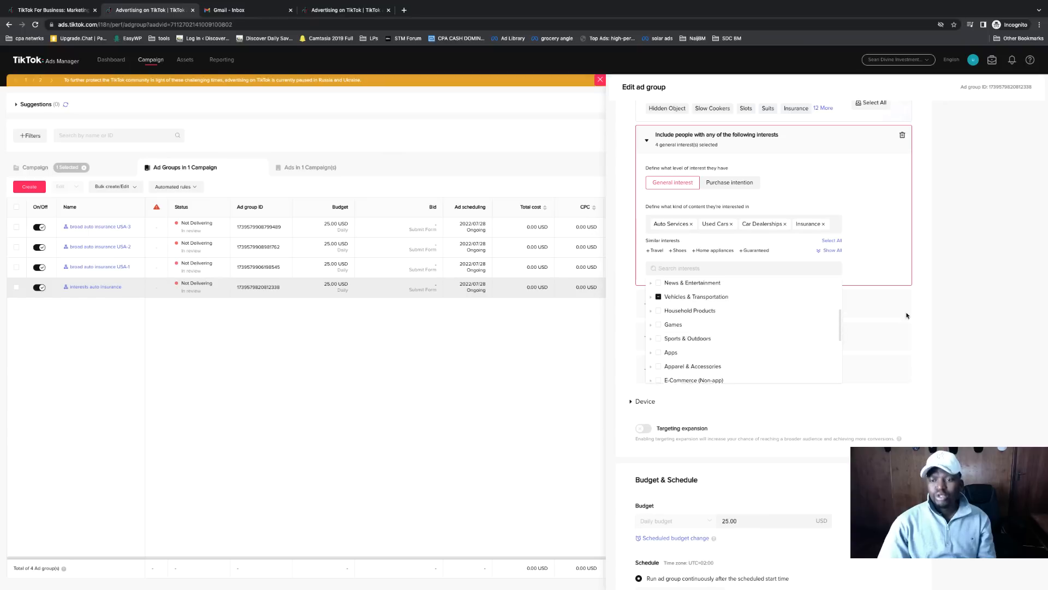
Step: Close the interest list and finish editing the "interests auto insurance" ad group
{"action": "left_click", "coordinate": [953, 297]}
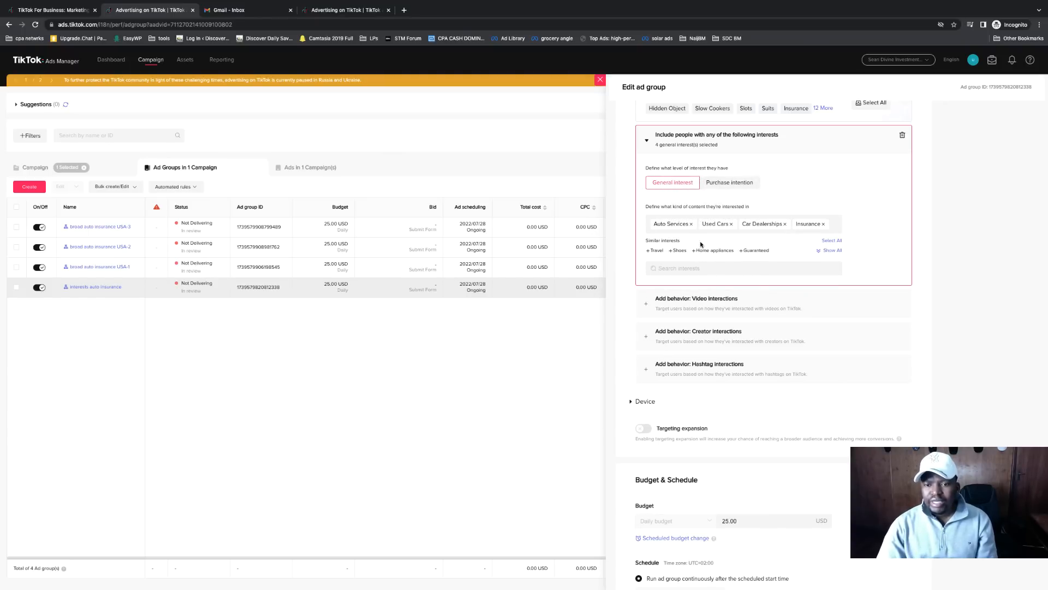
{"action": "scroll", "coordinate": [946, 337], "scroll_direction": "down", "scroll_amount": 5}
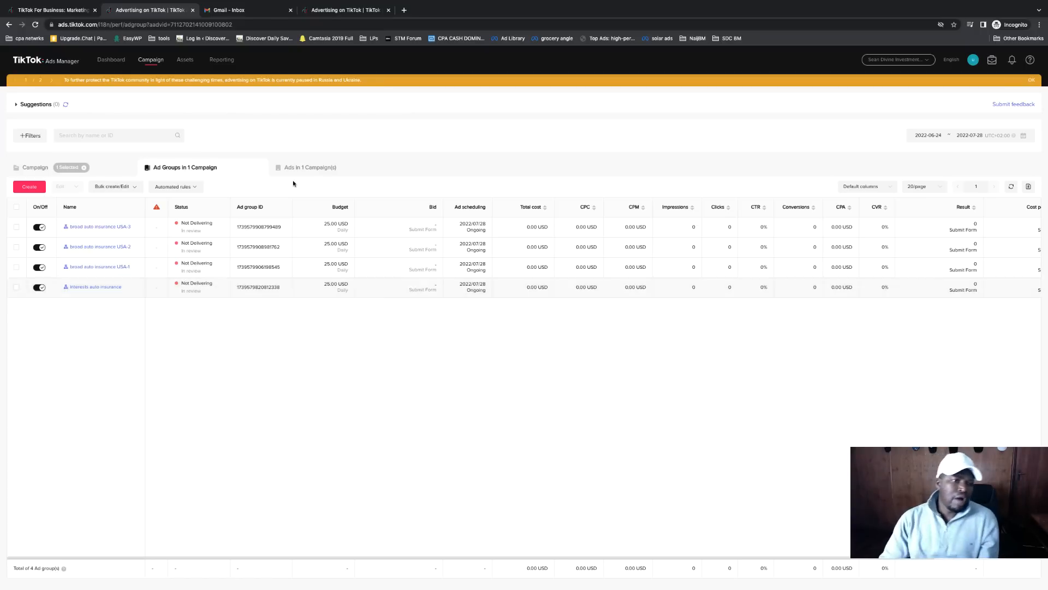
Step: Return to the campaign overview, clear the campaign selection and set the reporting period to Today
{"action": "left_click", "coordinate": [106, 169]}
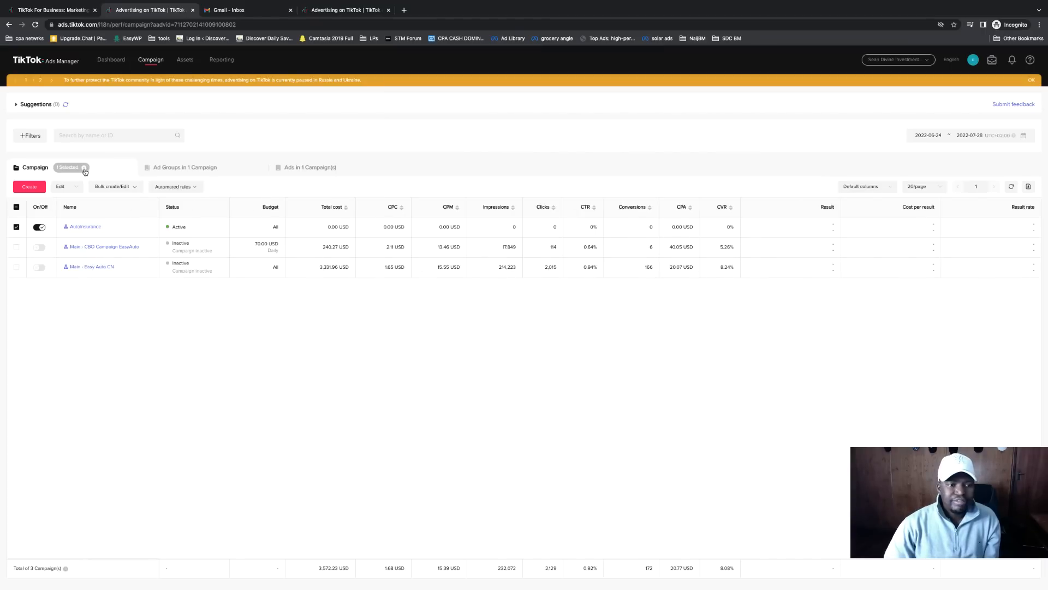
{"action": "left_click", "coordinate": [85, 169]}
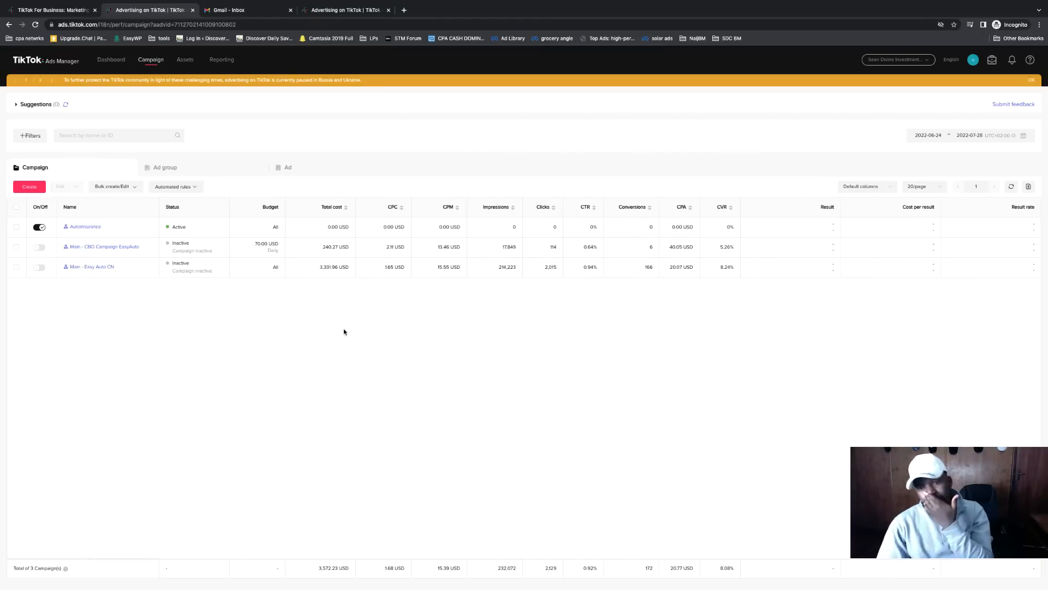
{"action": "left_click", "coordinate": [952, 134]}
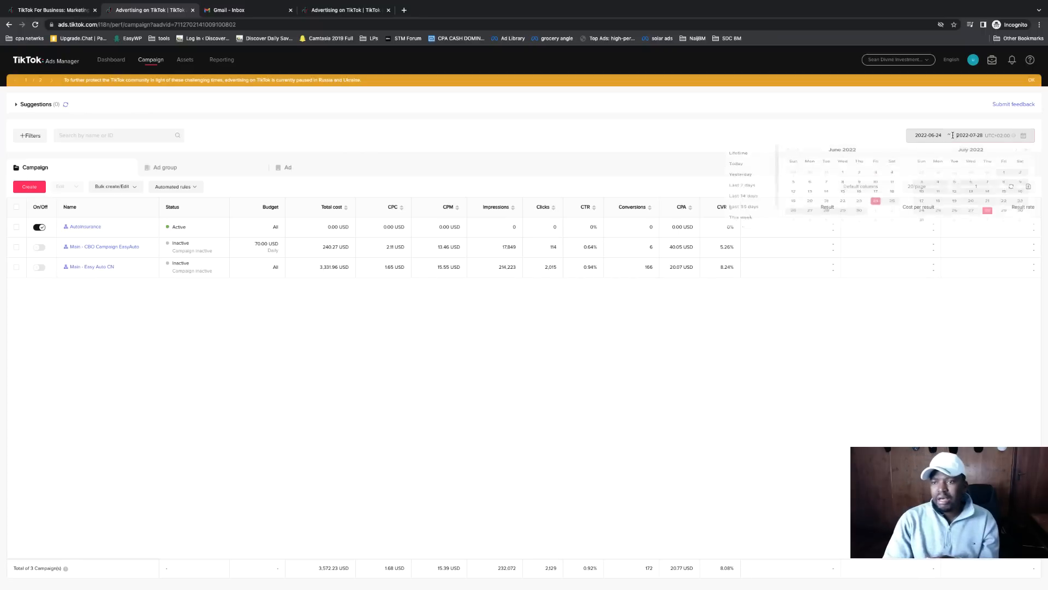
{"action": "left_click", "coordinate": [737, 172]}
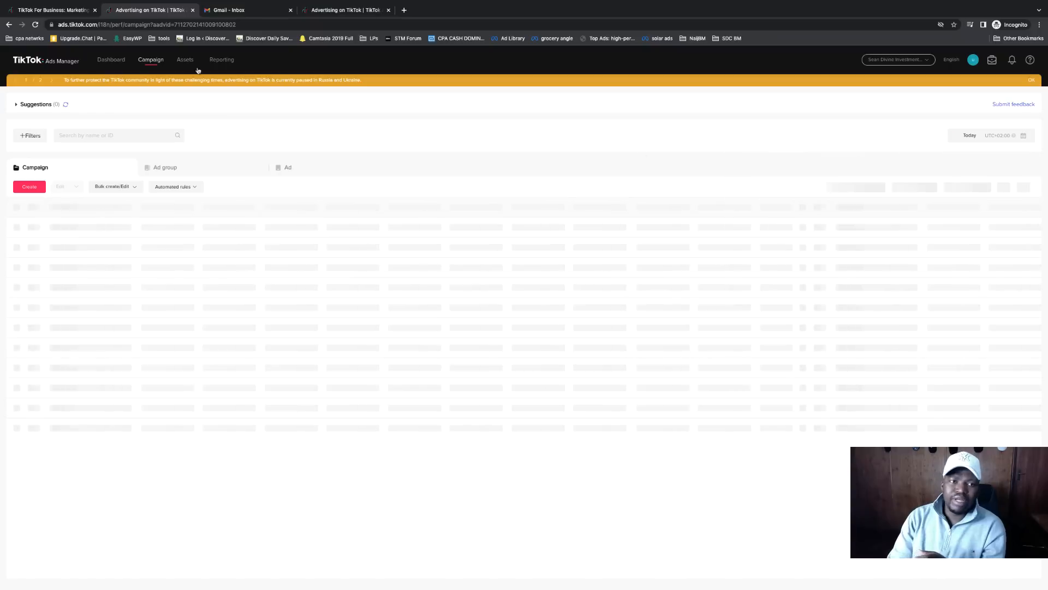
Step: Search the web for "tiktok creative center" in a new browser tab and open the Creative Center's Top Ads page
{"action": "left_click", "coordinate": [404, 10]}
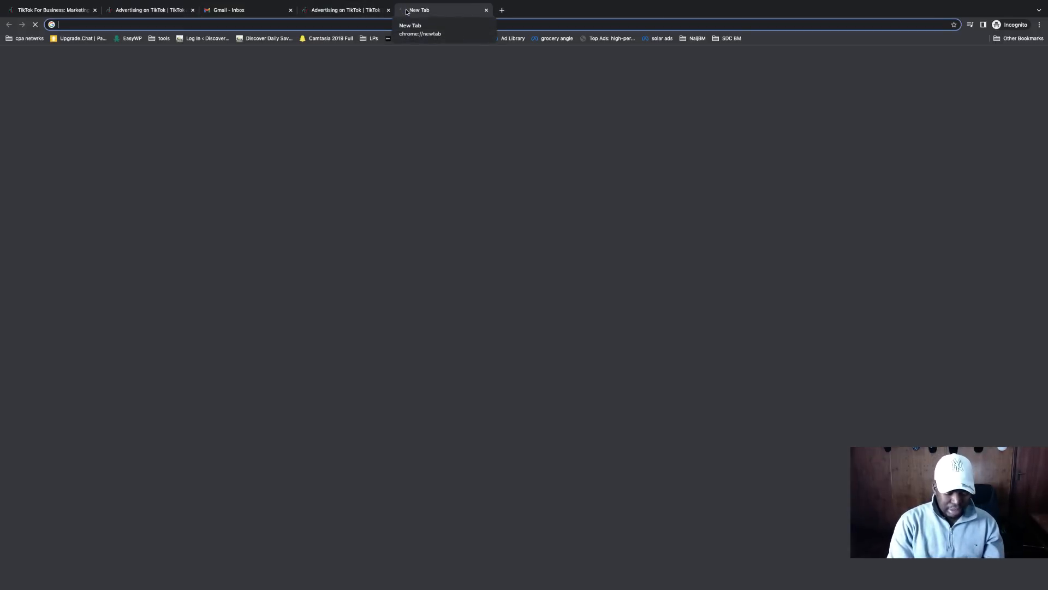
{"action": "type", "text": "tikt"}
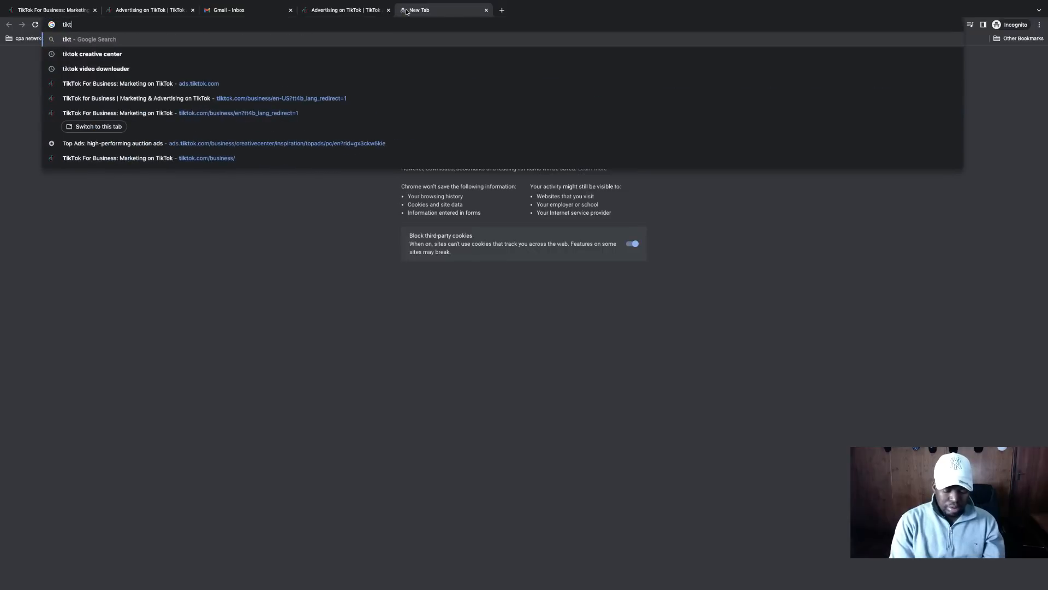
{"action": "type", "text": "ok crea"}
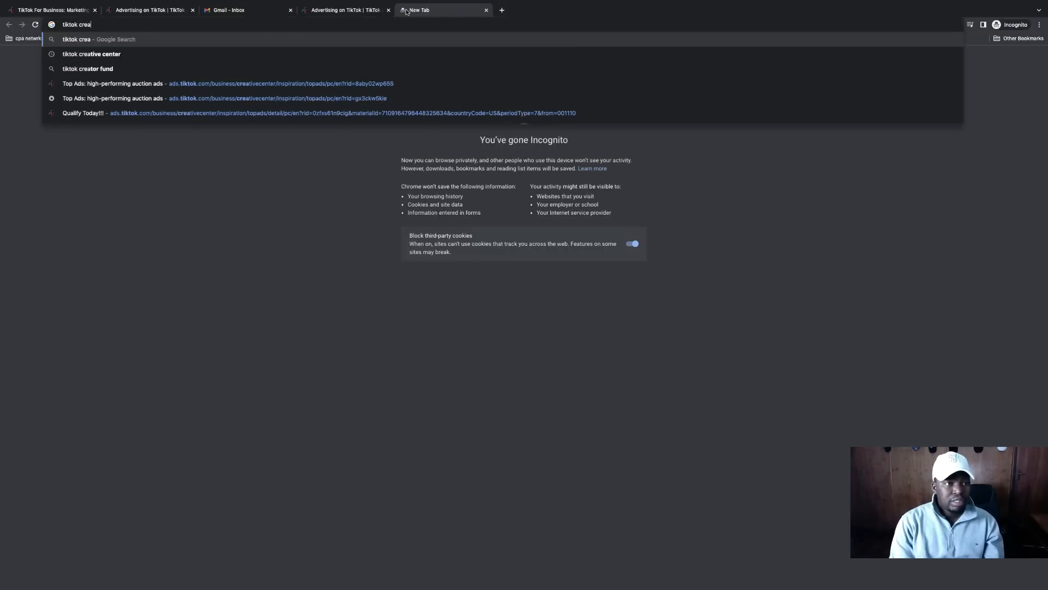
{"action": "type", "text": "tive cente"}
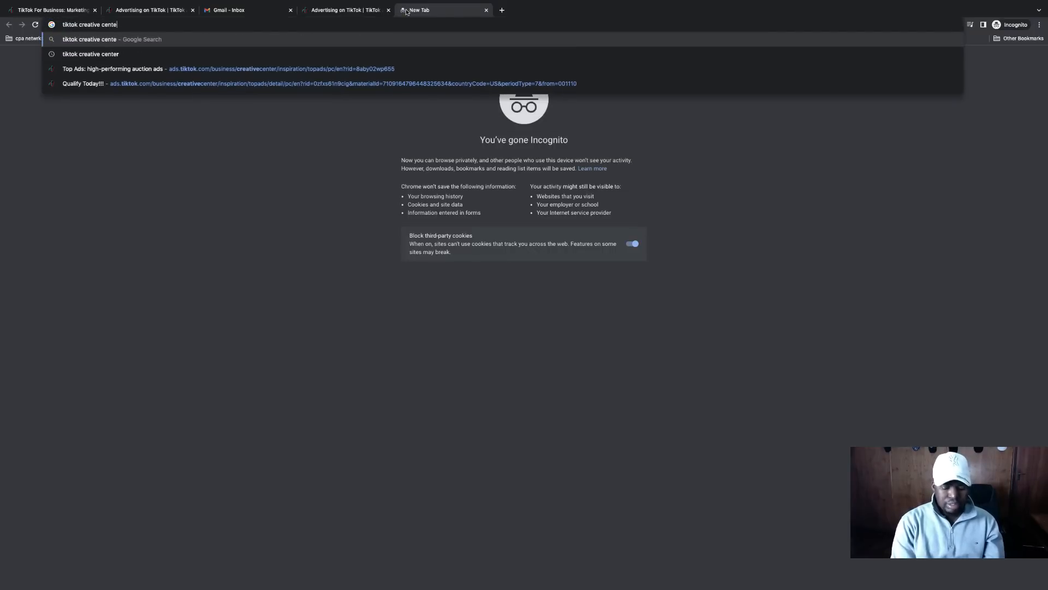
{"action": "type", "text": "r"}
{"action": "key", "text": "Return"}
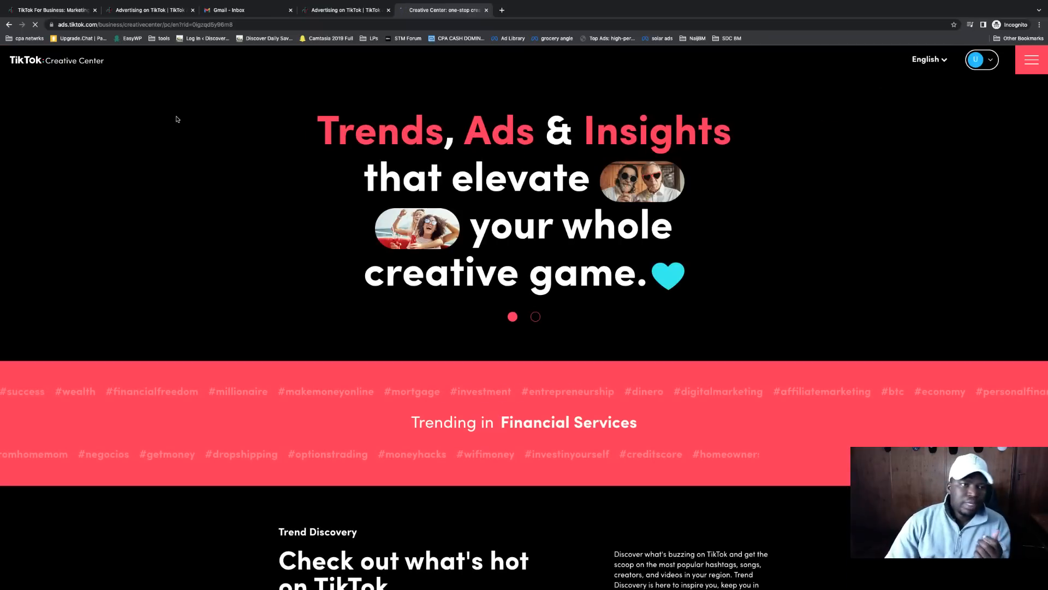
{"action": "left_click", "coordinate": [497, 138]}
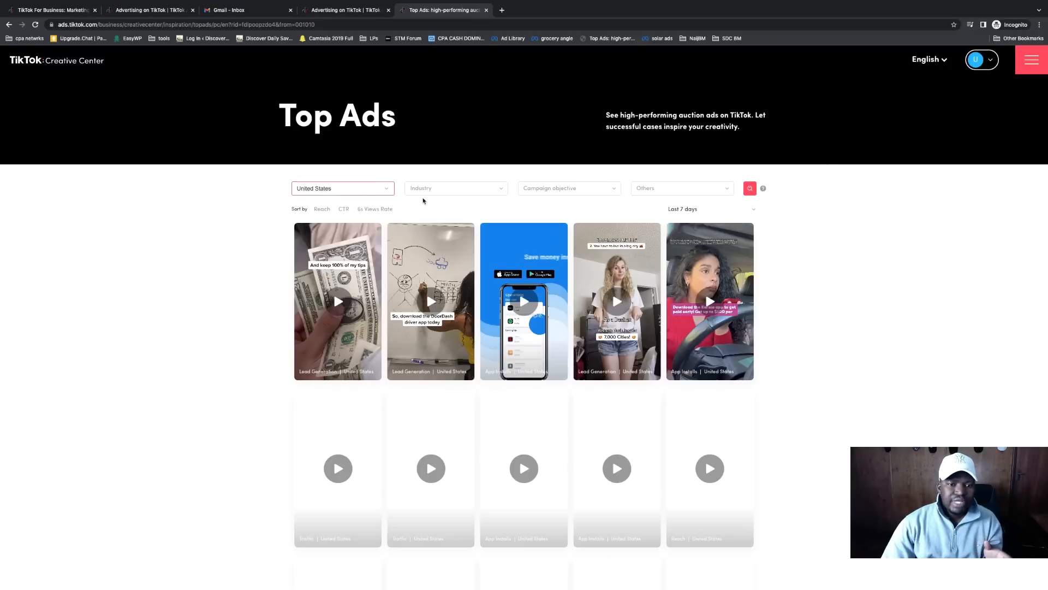
Step: Try filtering the top ads by the Conversions campaign objective, clear that filter and check the other source filter options
{"action": "left_click", "coordinate": [562, 194]}
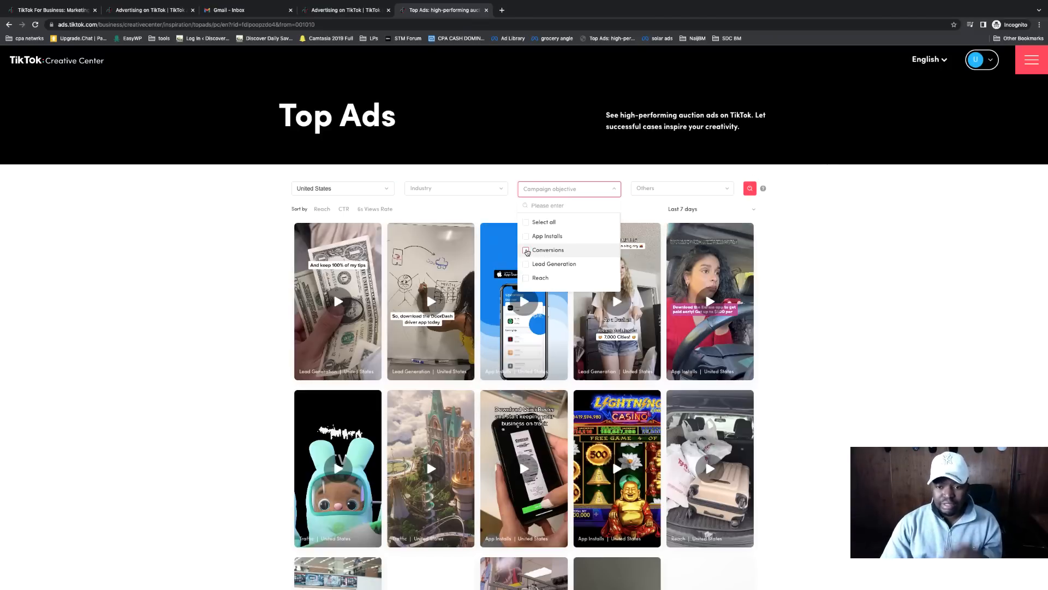
{"action": "left_click", "coordinate": [526, 251]}
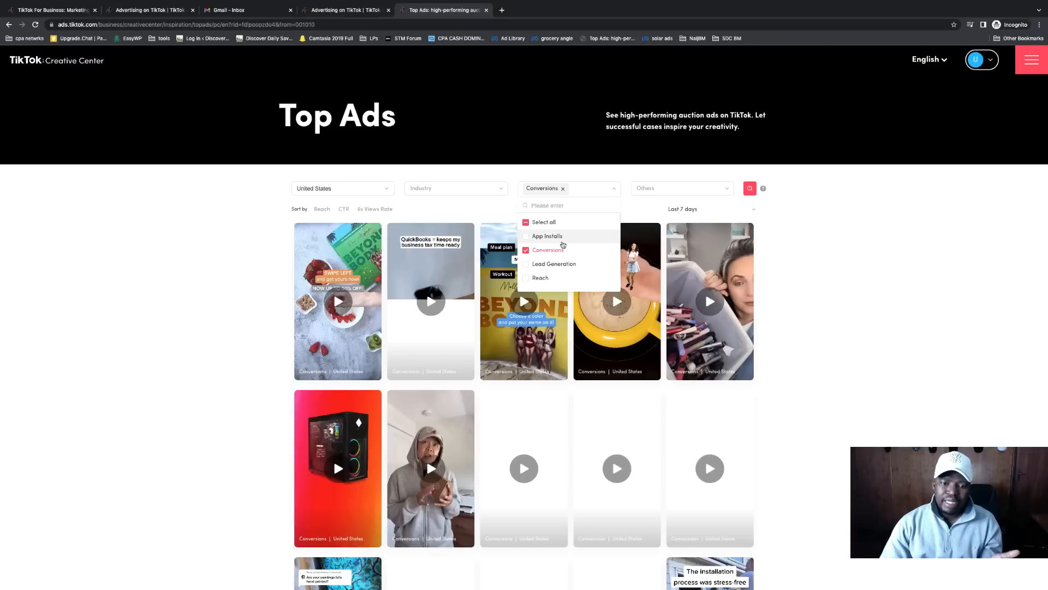
{"action": "left_click", "coordinate": [542, 221]}
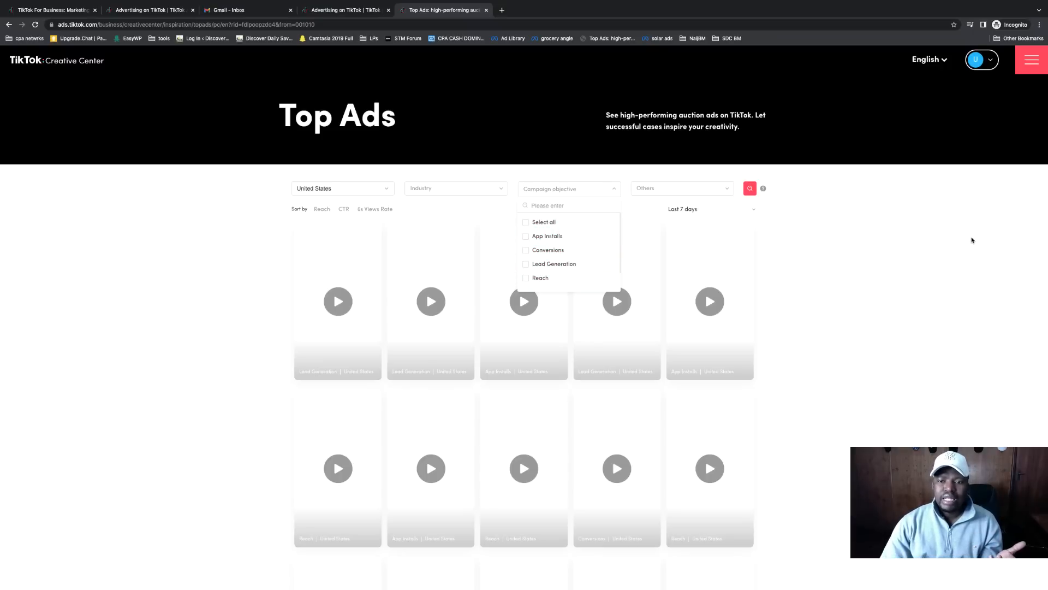
{"action": "left_click", "coordinate": [697, 190]}
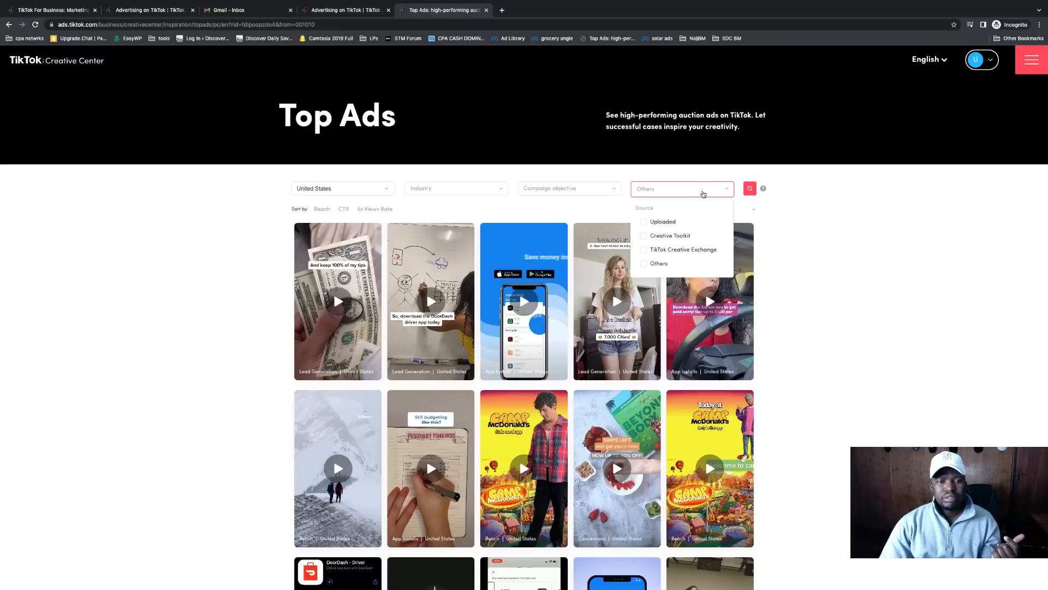
Step: Search the top ads by caption keywords for "home refinance"
{"action": "left_click", "coordinate": [751, 190]}
{"action": "left_click", "coordinate": [575, 185]}
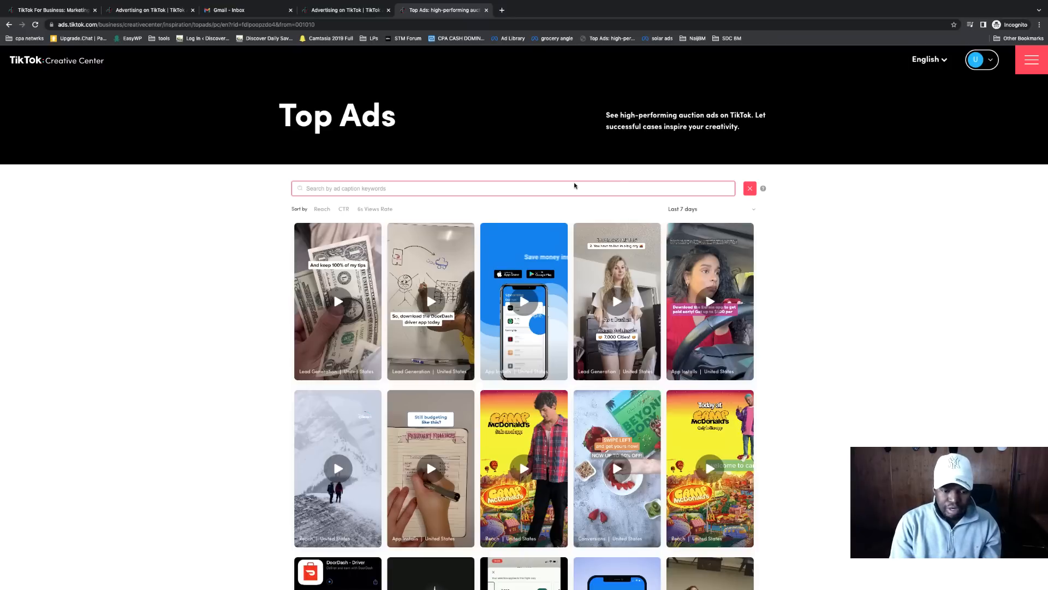
{"action": "type", "text": "home "}
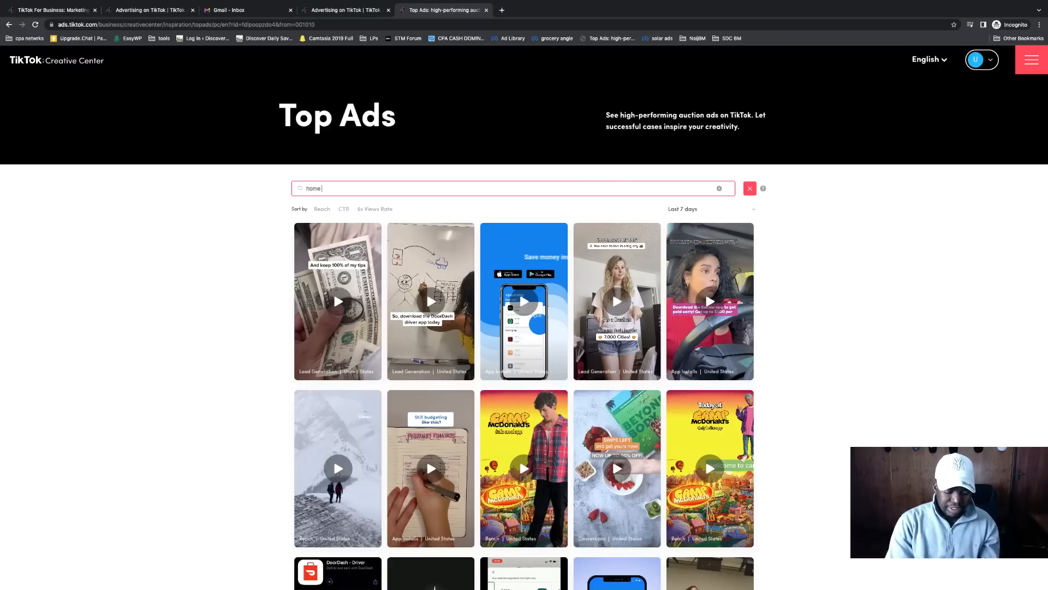
{"action": "type", "text": "refinance"}
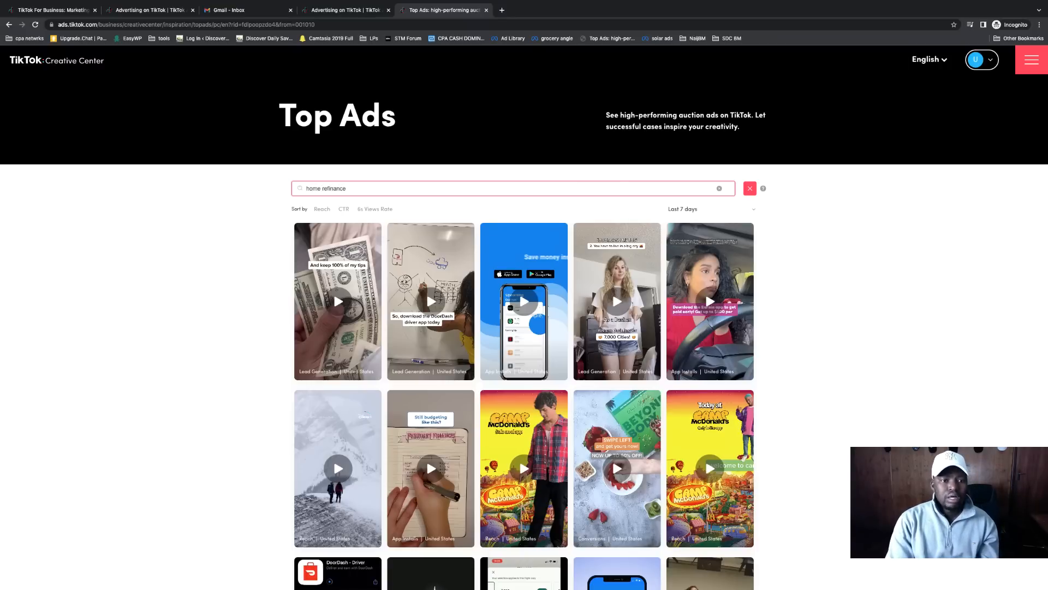
{"action": "key", "text": "Return"}
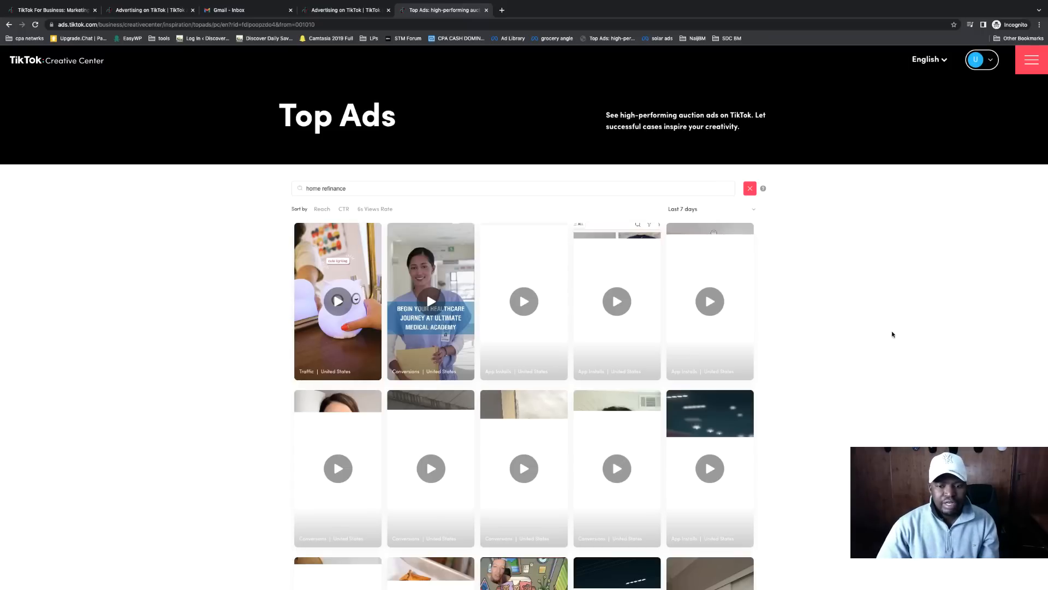
Step: Check the available time periods and skim the home refinance ads for relevant examples
{"action": "left_click", "coordinate": [693, 209]}
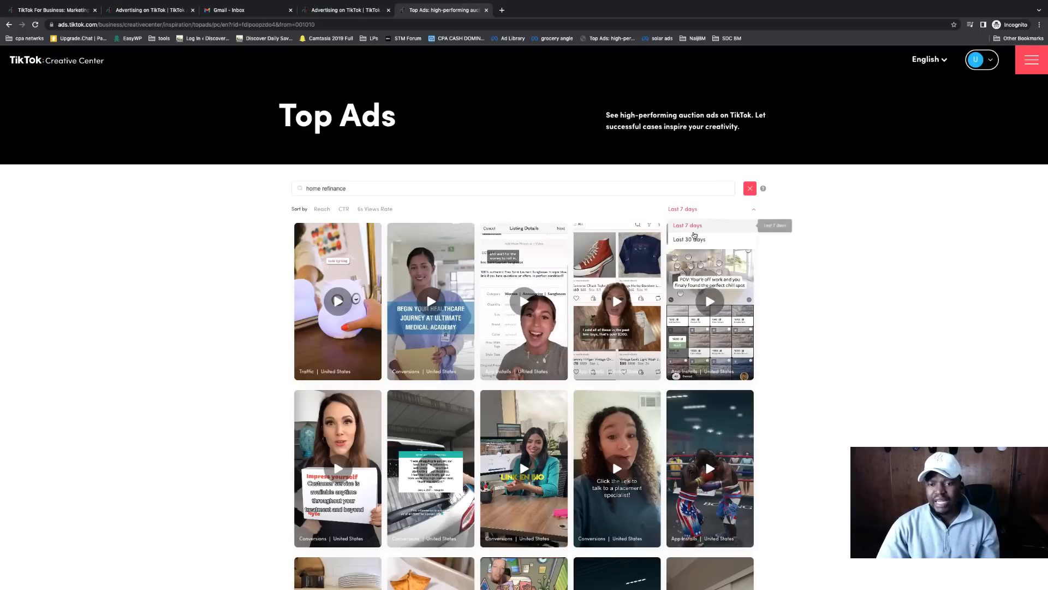
{"action": "scroll", "coordinate": [610, 408], "scroll_direction": "down", "scroll_amount": 2}
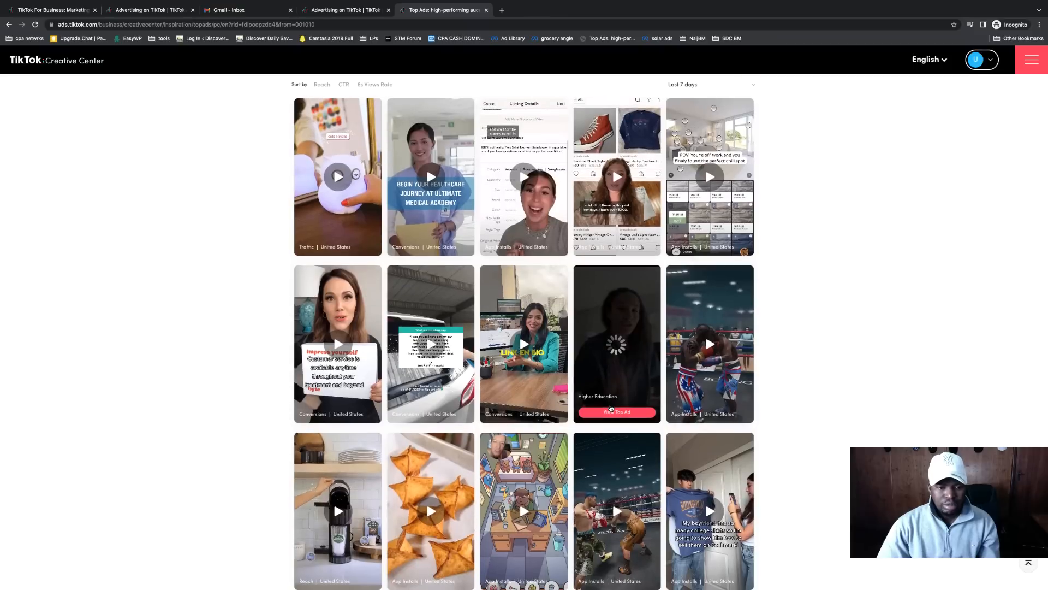
{"action": "scroll", "coordinate": [611, 407], "scroll_direction": "down", "scroll_amount": 6}
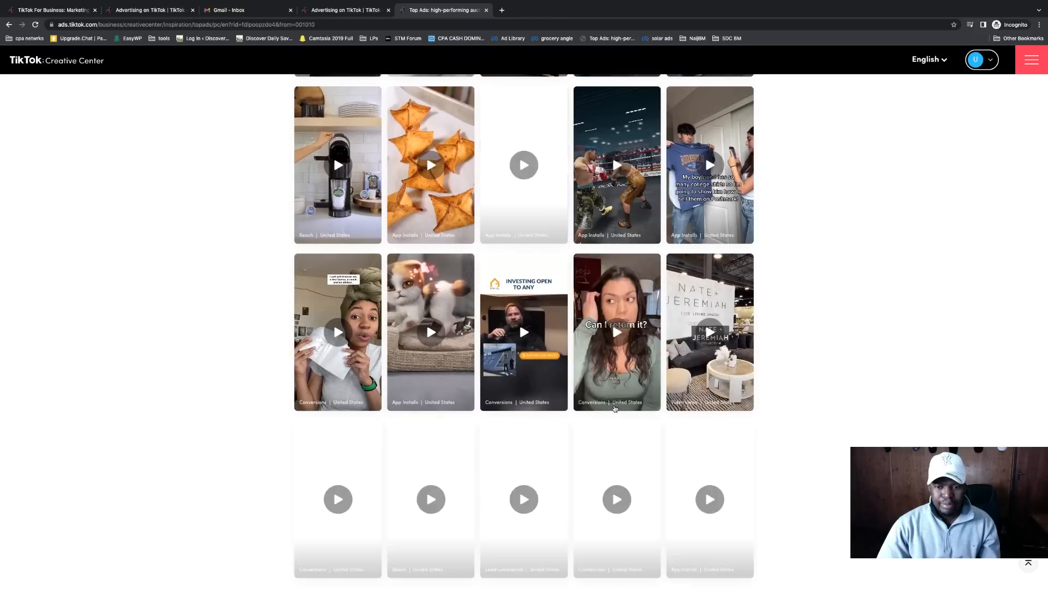
{"action": "scroll", "coordinate": [651, 302], "scroll_direction": "up", "scroll_amount": 8}
{"action": "scroll", "coordinate": [651, 302], "scroll_direction": "down", "scroll_amount": 1}
Step: Replace the caption keyword search with "auto insurance" and run it
{"action": "left_click", "coordinate": [659, 189]}
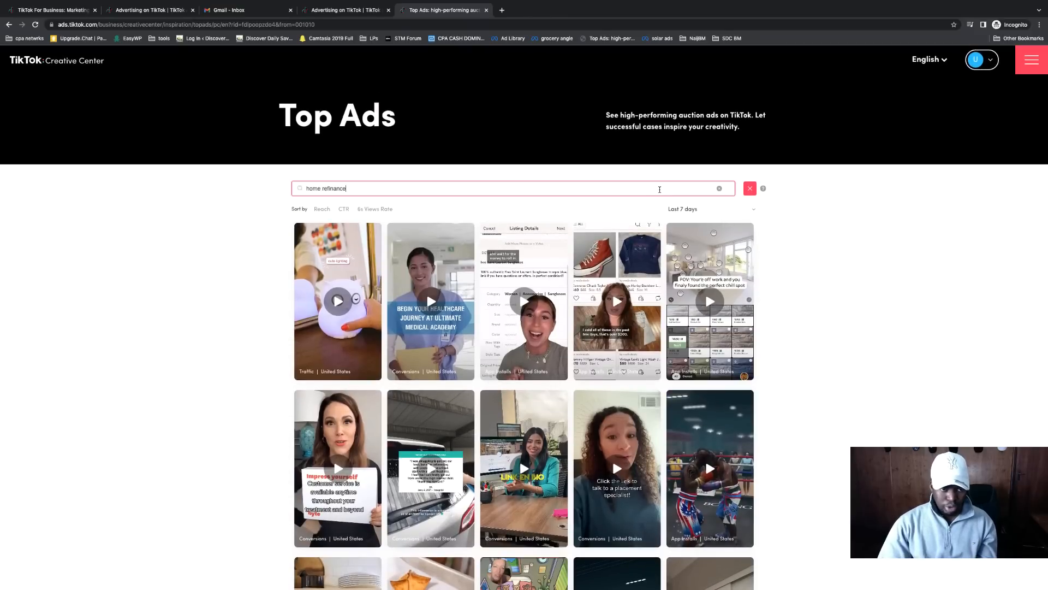
{"action": "key", "text": "ctrl+a"}
{"action": "type", "text": "auto insura"}
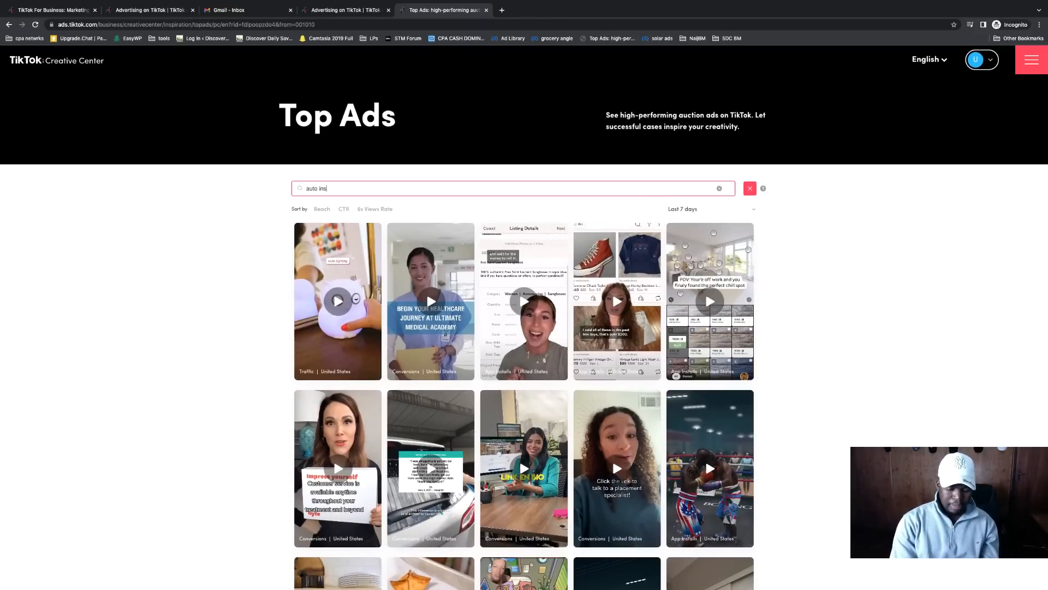
{"action": "type", "text": "nce"}
{"action": "key", "text": "Return"}
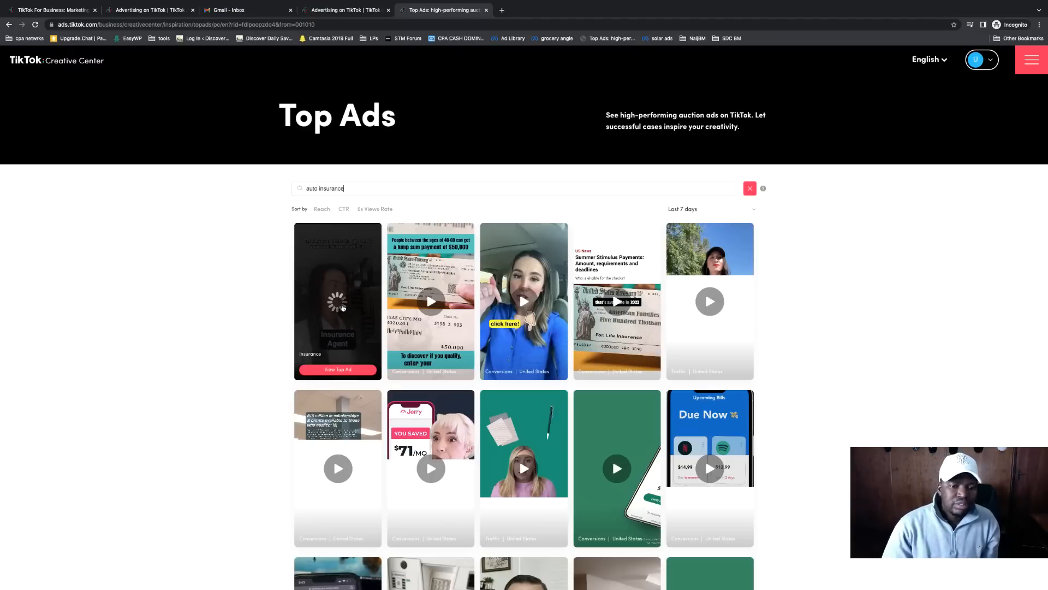
Step: Preview several of the auto insurance video ads and look through the rest of the results for inspiration
{"action": "mouse_move", "coordinate": [421, 313]}
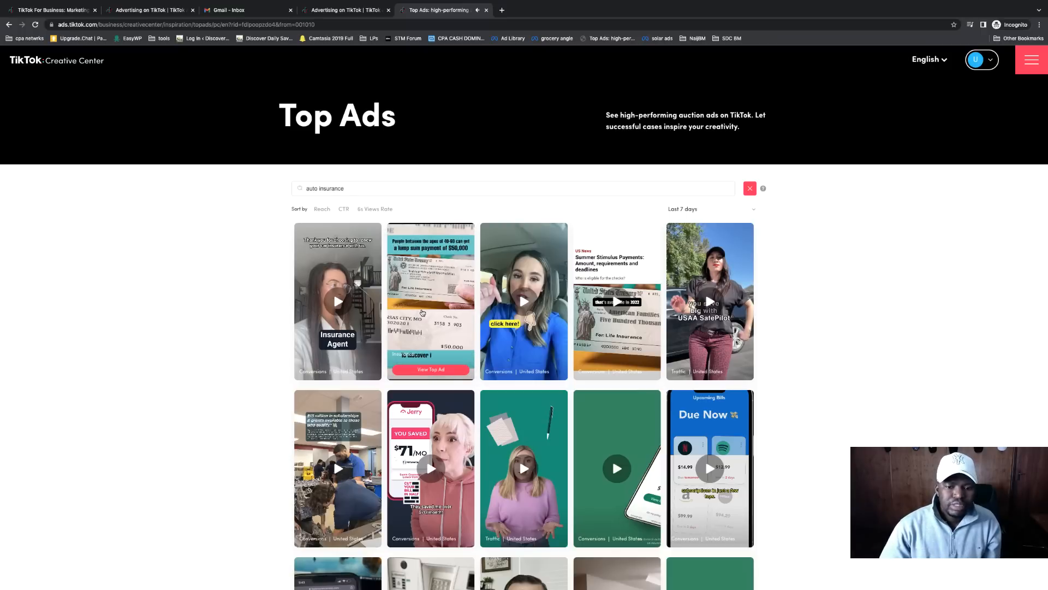
{"action": "mouse_move", "coordinate": [340, 309]}
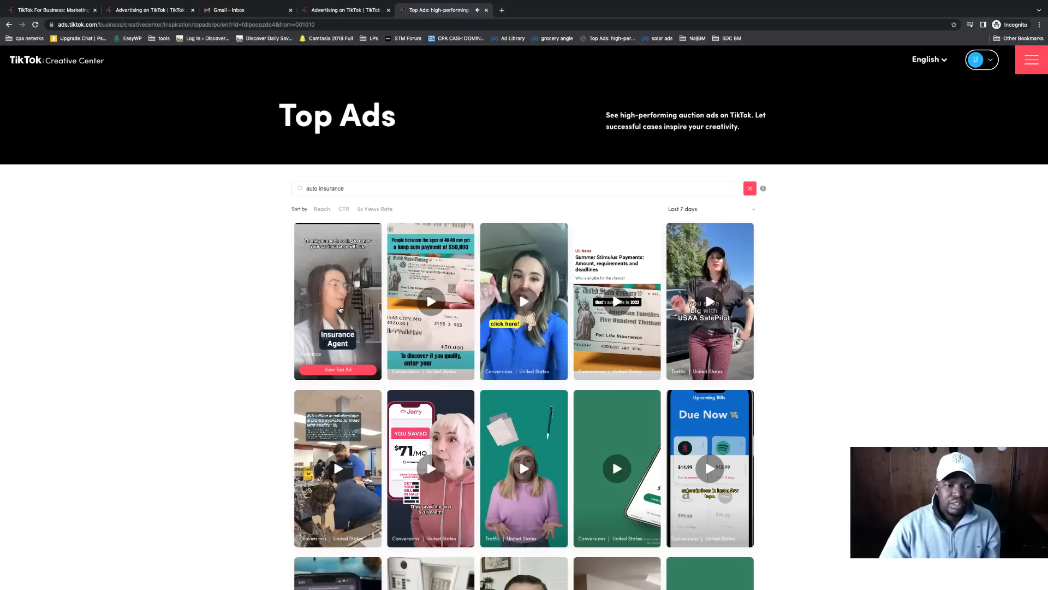
{"action": "mouse_move", "coordinate": [627, 305]}
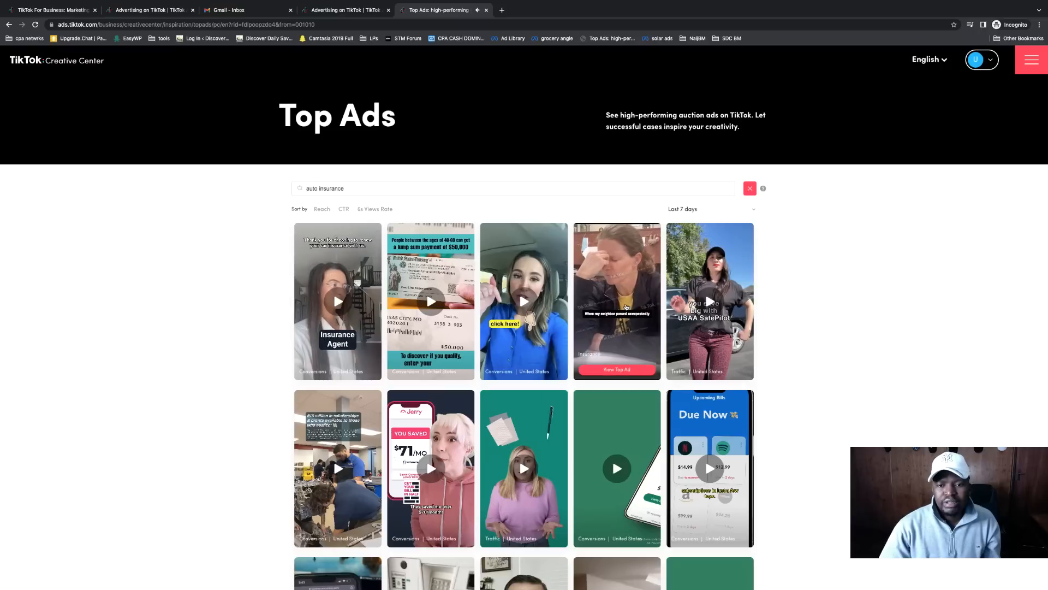
{"action": "mouse_move", "coordinate": [741, 304]}
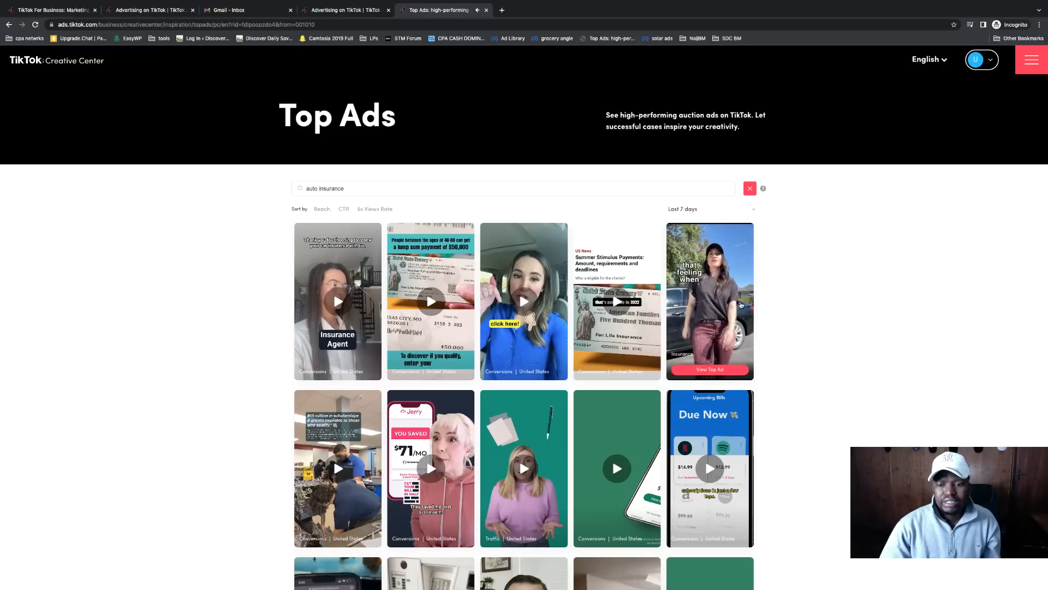
{"action": "scroll", "coordinate": [487, 401], "scroll_direction": "down", "scroll_amount": 2}
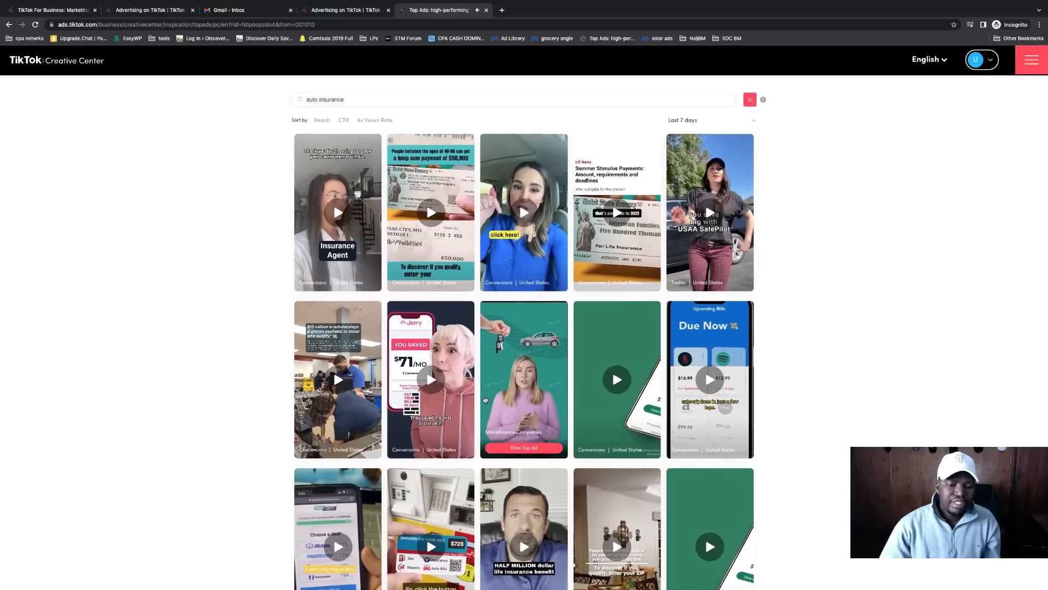
{"action": "scroll", "coordinate": [487, 401], "scroll_direction": "down", "scroll_amount": 6}
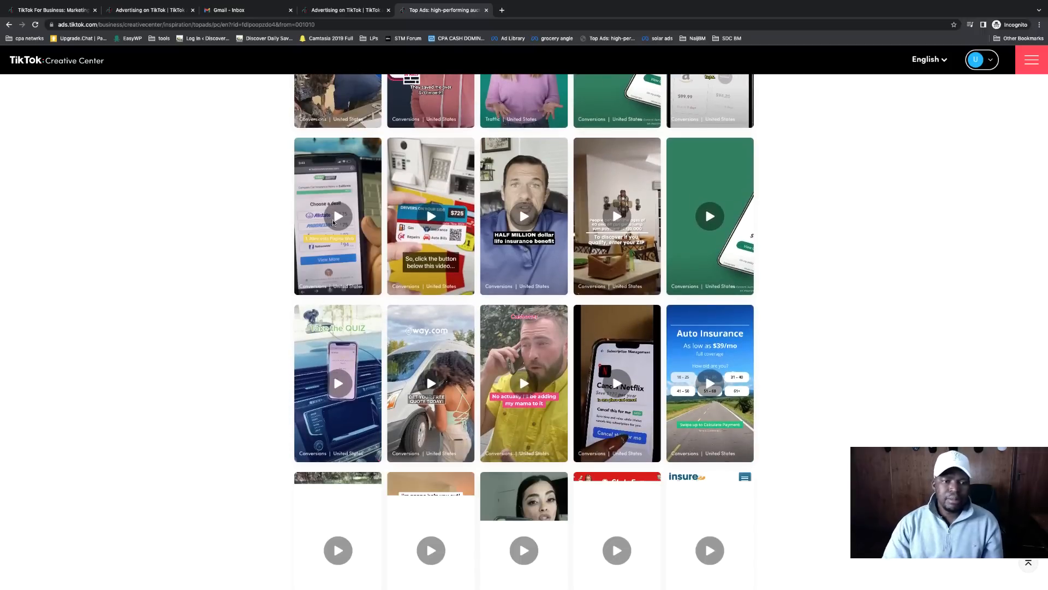
Step: Open the details of the insurance ad showing a phone with a "Choose a deal!" quote list, play its video briefly and pause it
{"action": "left_click", "coordinate": [333, 222]}
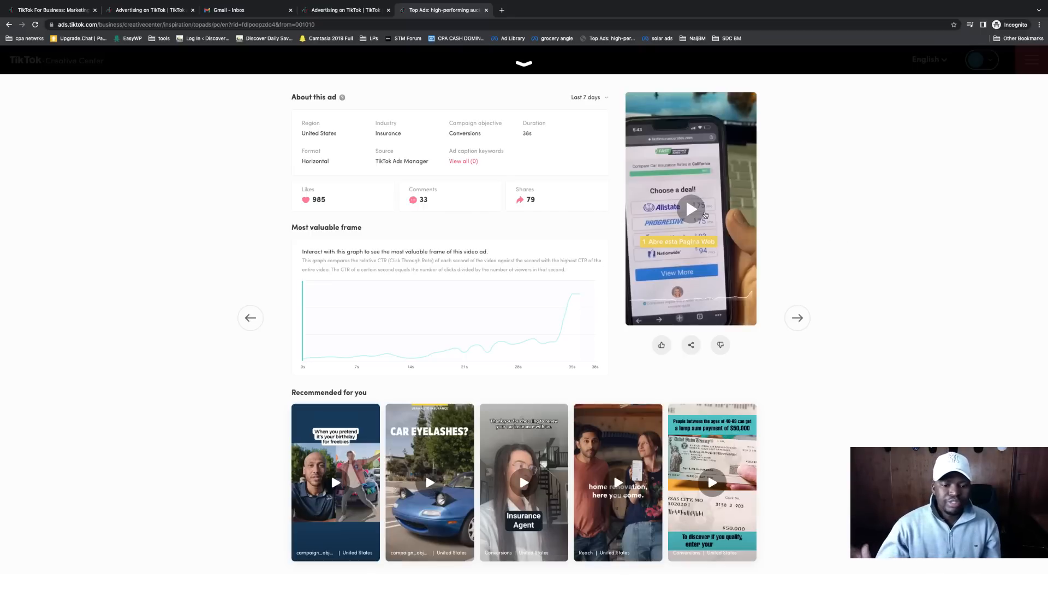
{"action": "left_click", "coordinate": [704, 214]}
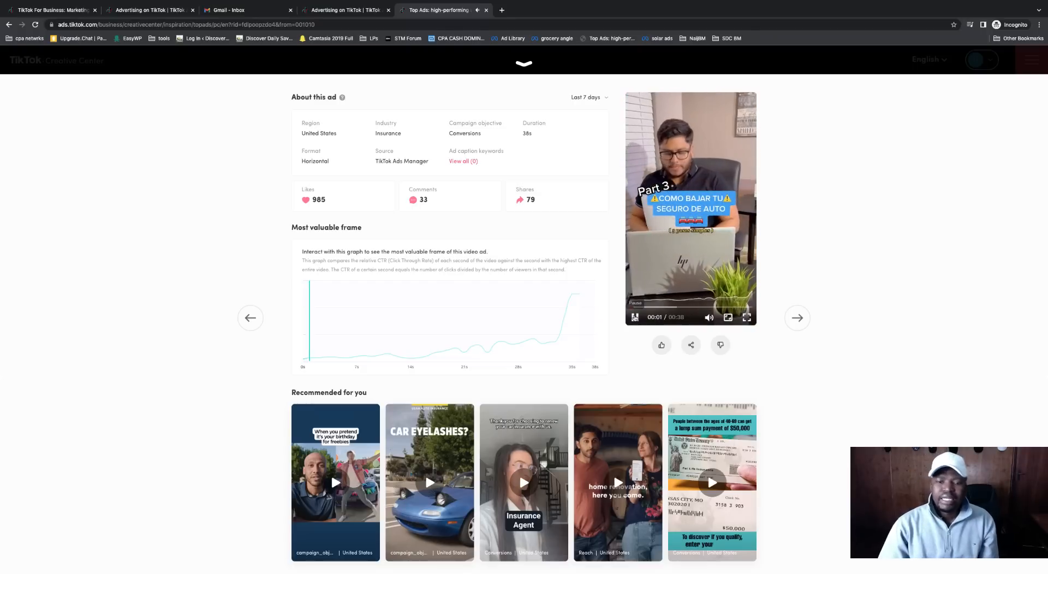
{"action": "left_click", "coordinate": [636, 319]}
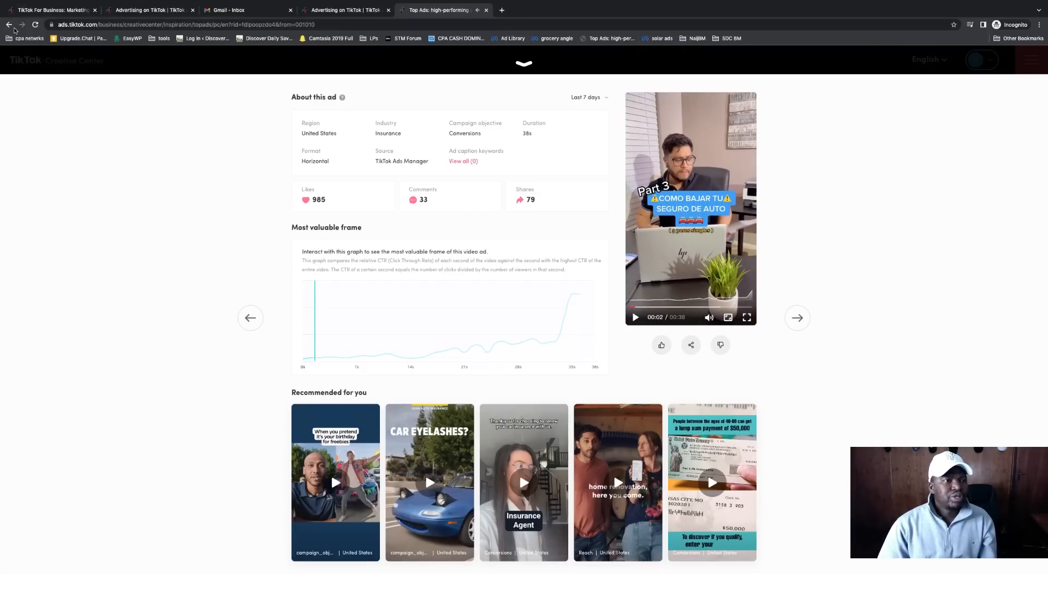
{"action": "mouse_move", "coordinate": [23, 2]}
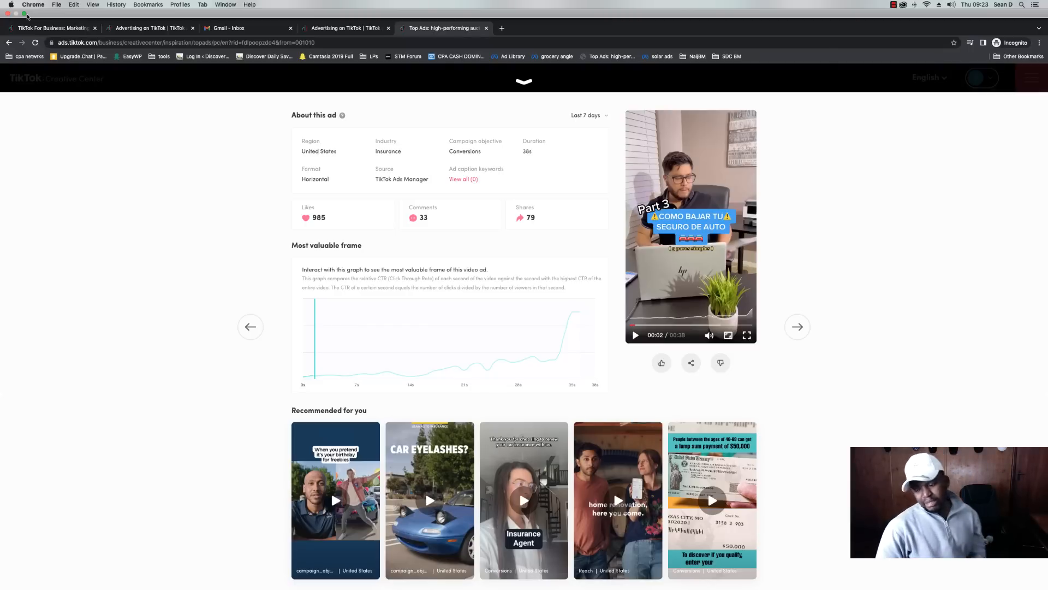
{"action": "left_click", "coordinate": [24, 13]}
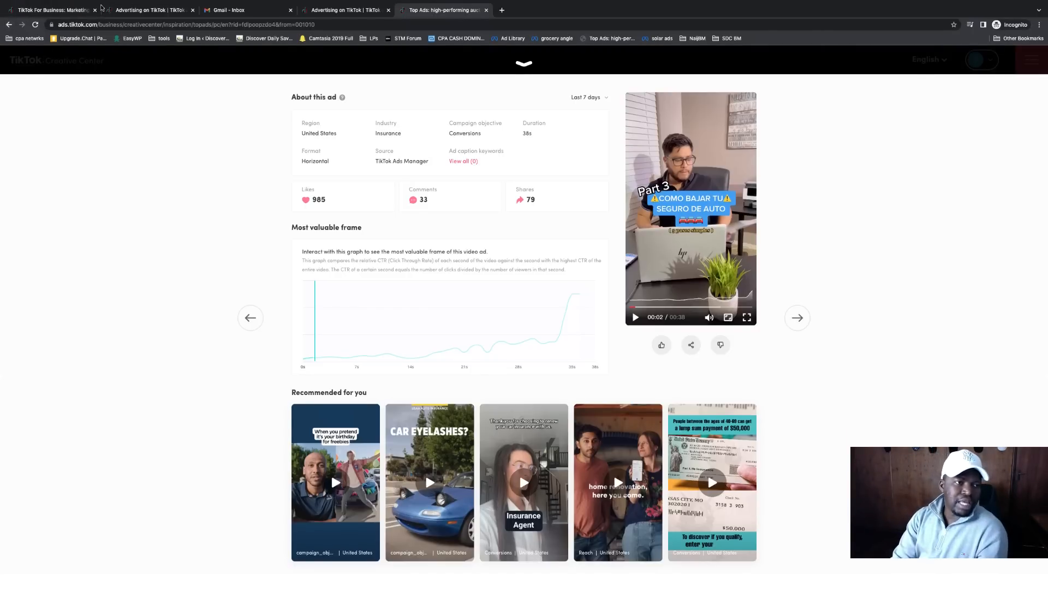